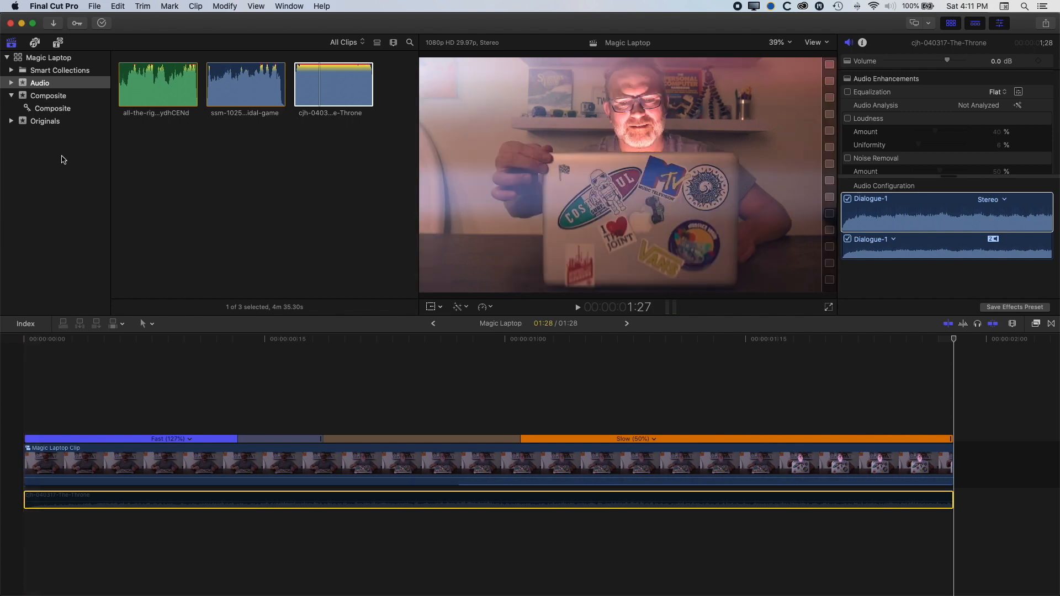
- Browse the Composite event's keyword collection and open the Magic Laptop Demo project from that event
{"action": "left_click", "coordinate": [49, 98]}
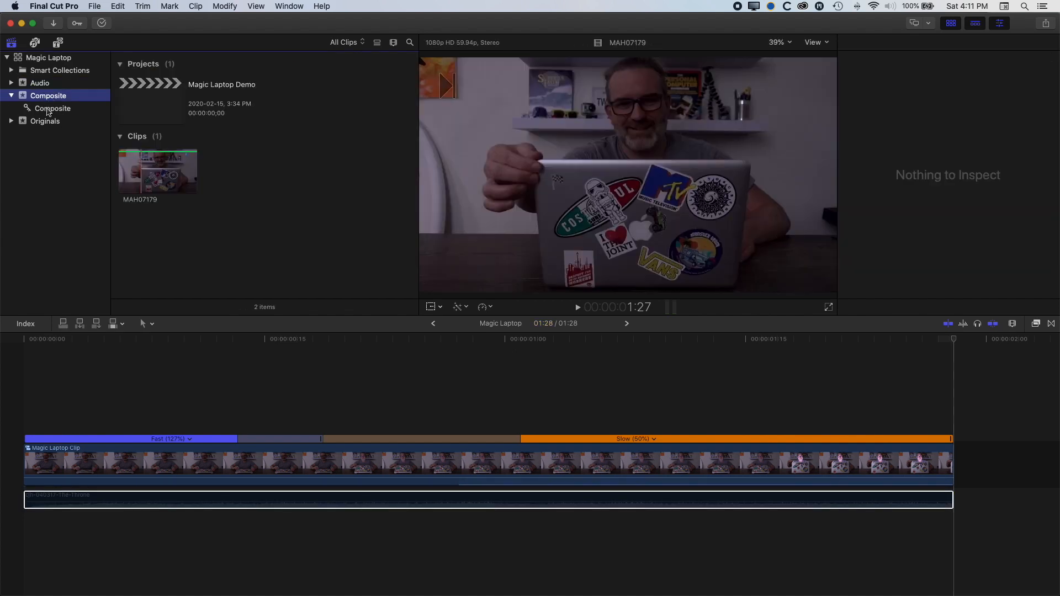
{"action": "left_click", "coordinate": [52, 112]}
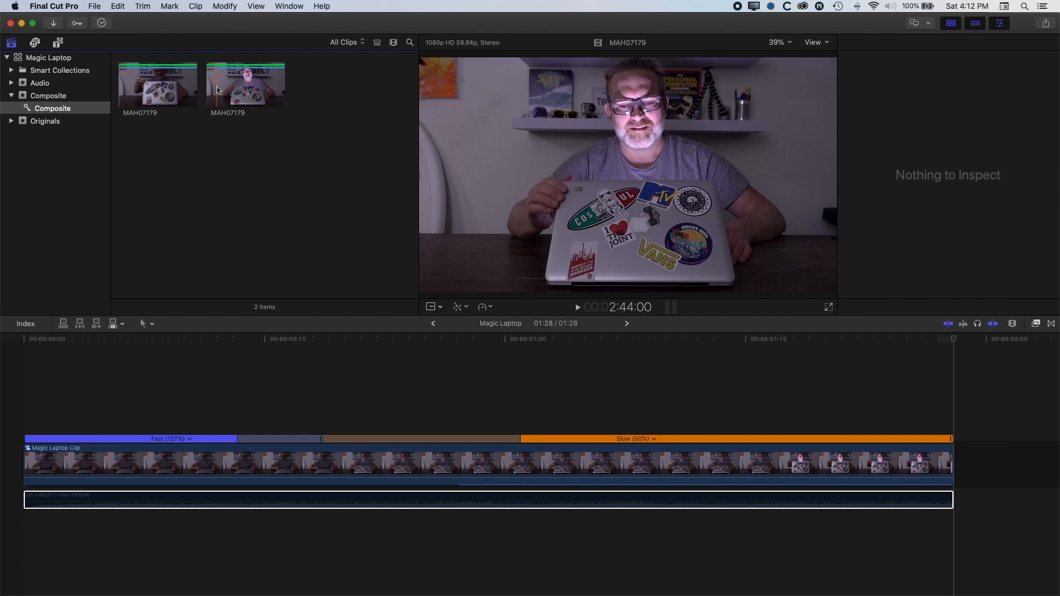
{"action": "left_click", "coordinate": [44, 97]}
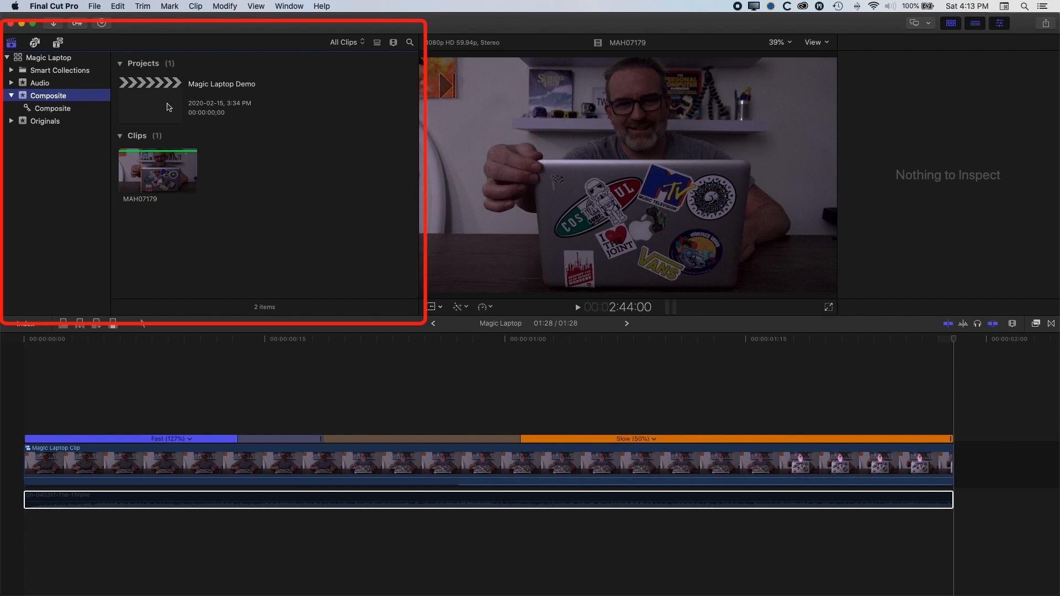
{"action": "left_click", "coordinate": [165, 105]}
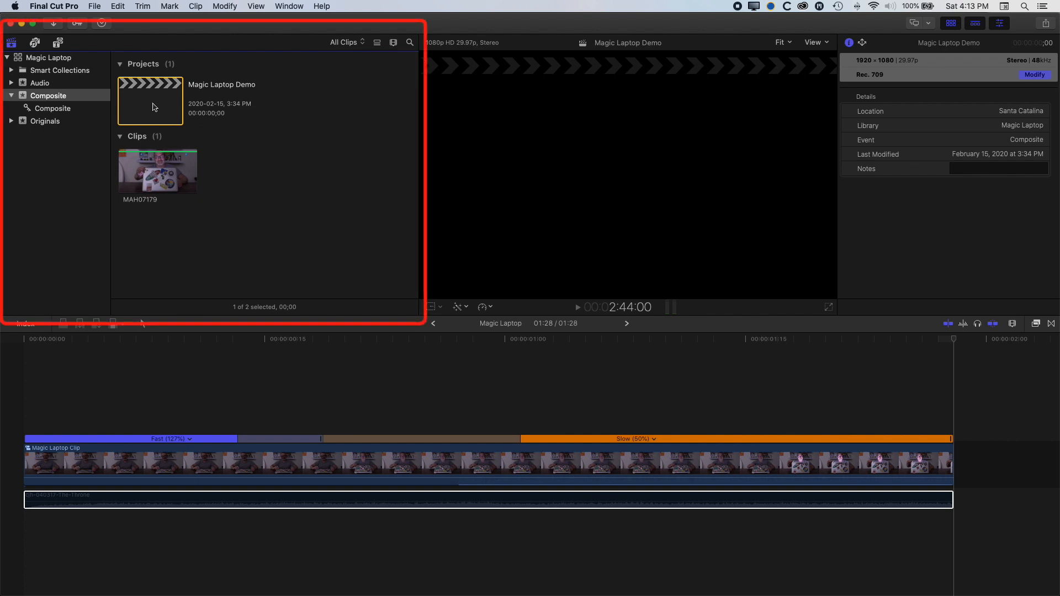
{"action": "double_click", "coordinate": [155, 107]}
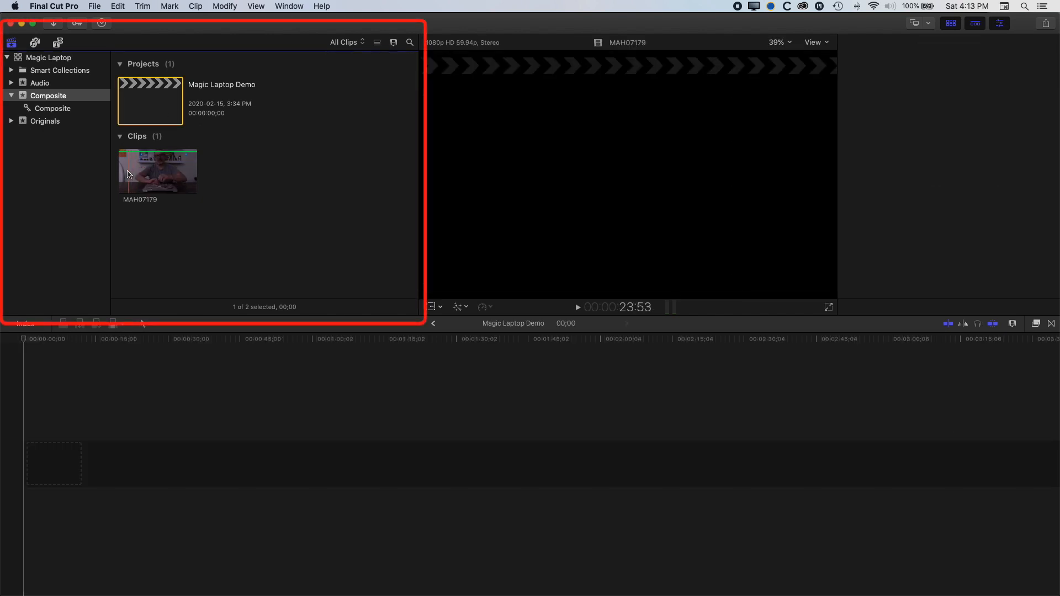
- Place the full MAH07179 clip in the timeline, fit it to the view and scrub through its takes
{"action": "left_click_drag", "start_coordinate": [127, 174], "coordinate": [24, 459]}
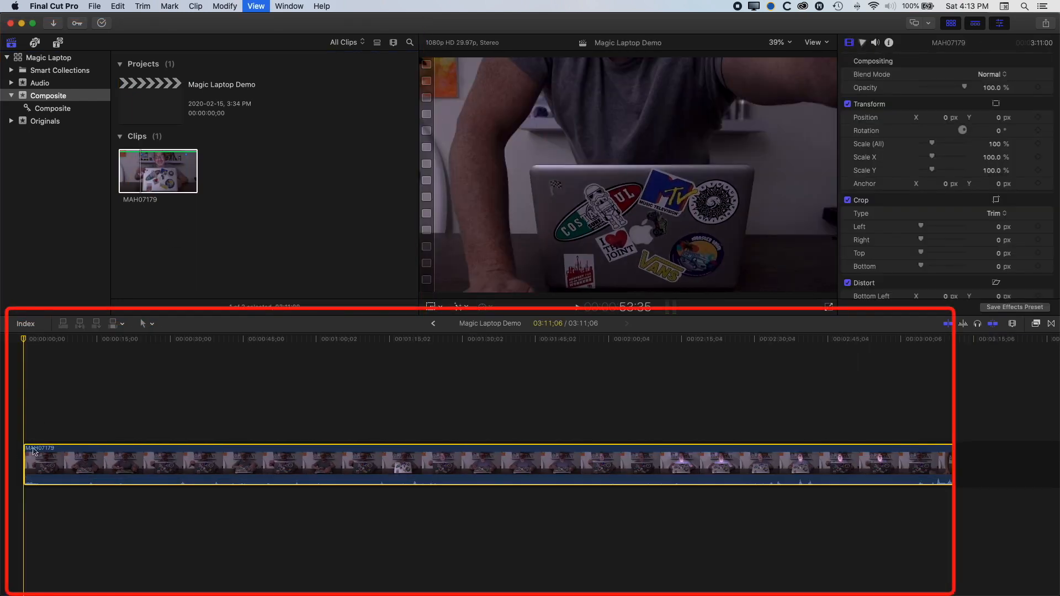
{"action": "key", "text": "shift+z"}
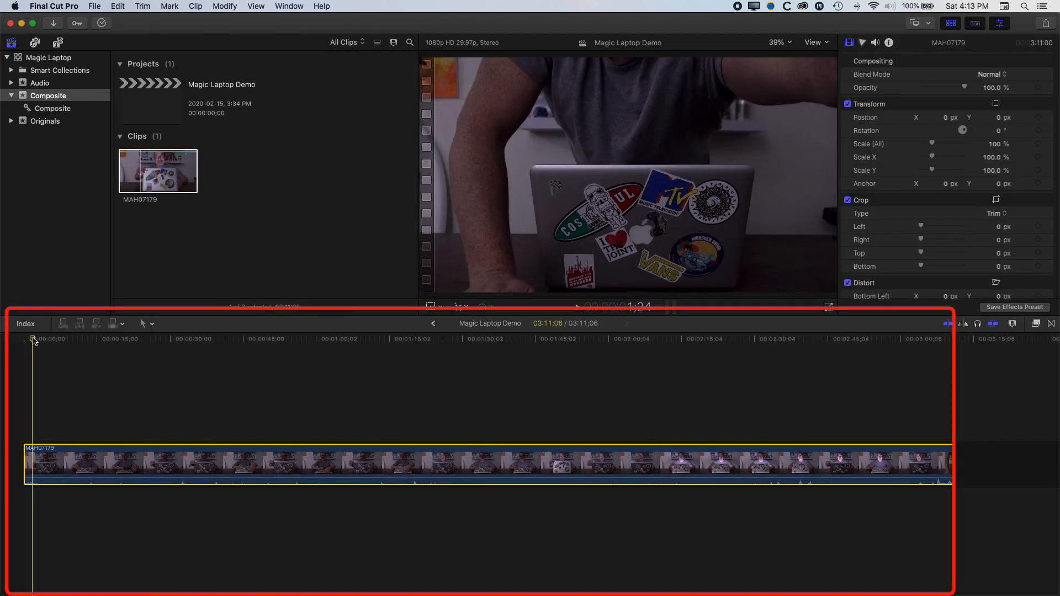
{"action": "left_click_drag", "start_coordinate": [16, 340], "coordinate": [373, 350]}
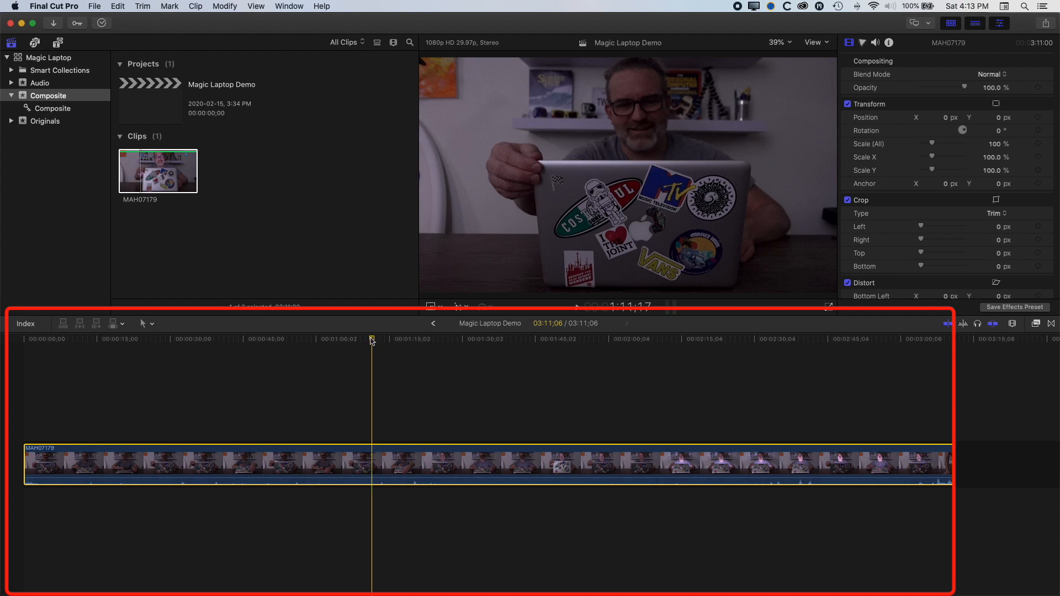
{"action": "left_click_drag", "start_coordinate": [371, 340], "coordinate": [421, 346]}
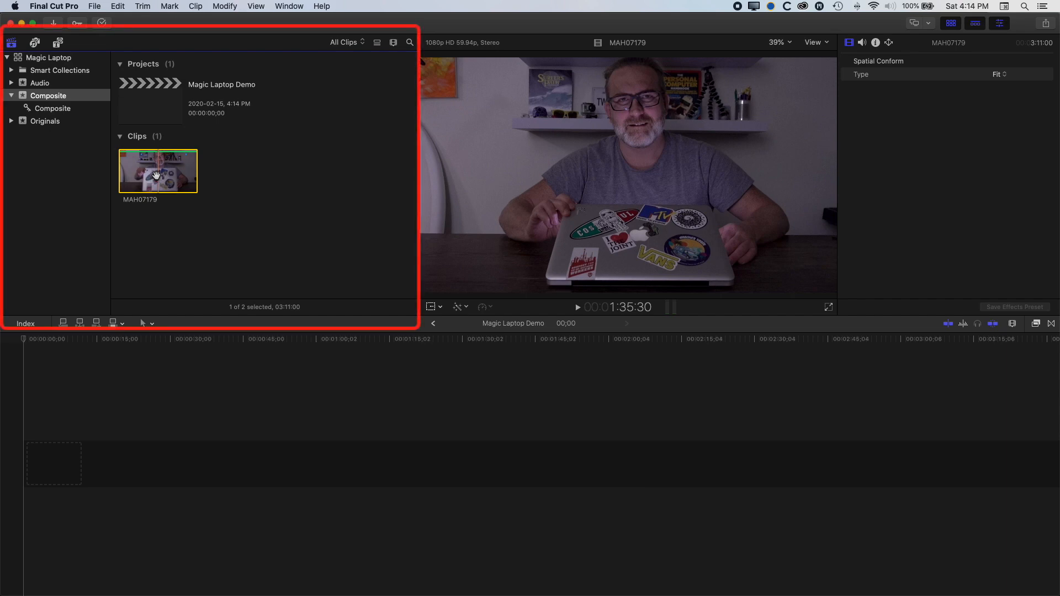
- Expand the MAH07179 filmstrip in the browser and mark a range from about 9:18 to 15:19
{"action": "key", "text": "super+equal"}
{"action": "key", "text": "super+equal"}
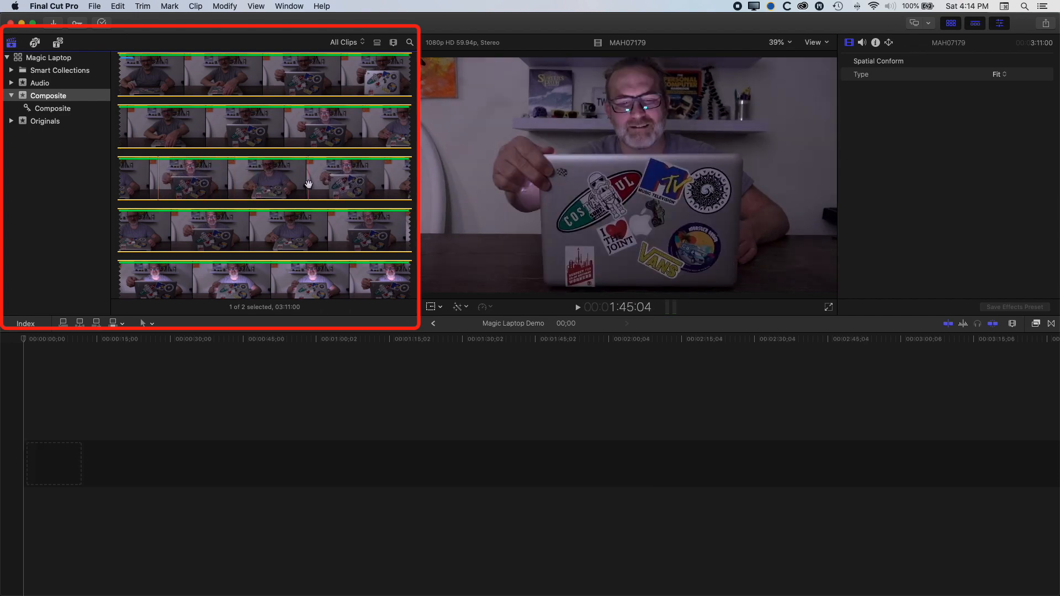
{"action": "scroll", "coordinate": [264, 179], "scroll_direction": "up", "scroll_amount": 10}
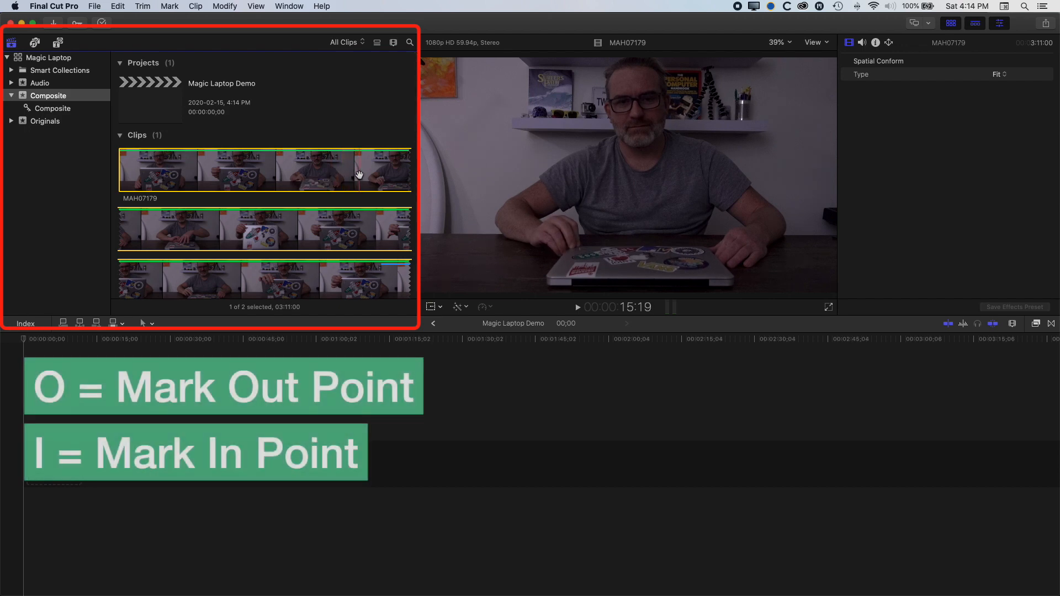
{"action": "key", "text": "o"}
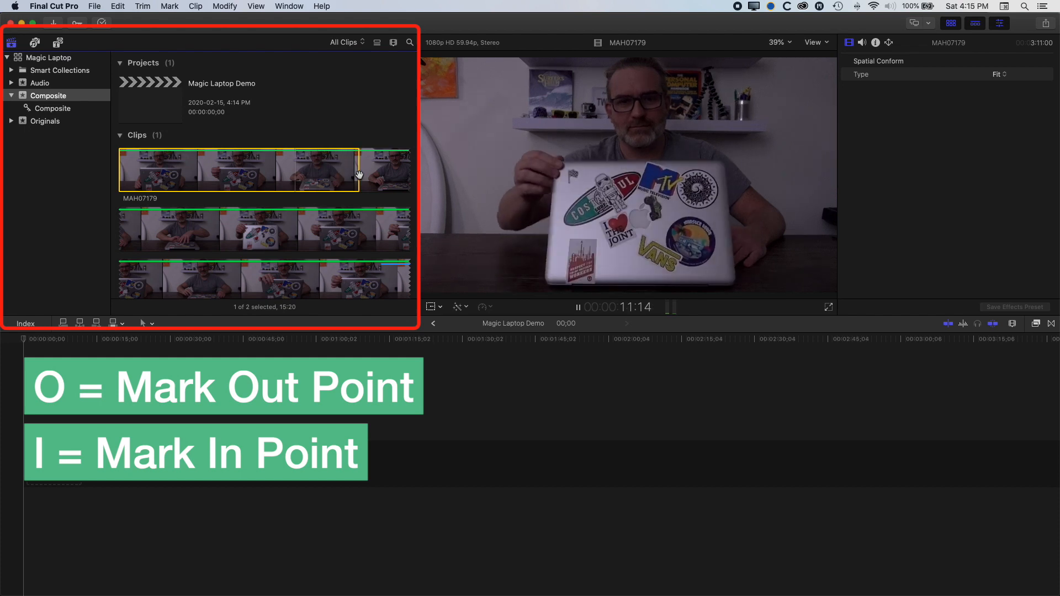
{"action": "key", "text": "k"}
{"action": "key", "text": "i"}
{"action": "key", "text": "k"}
{"action": "key", "text": "i"}
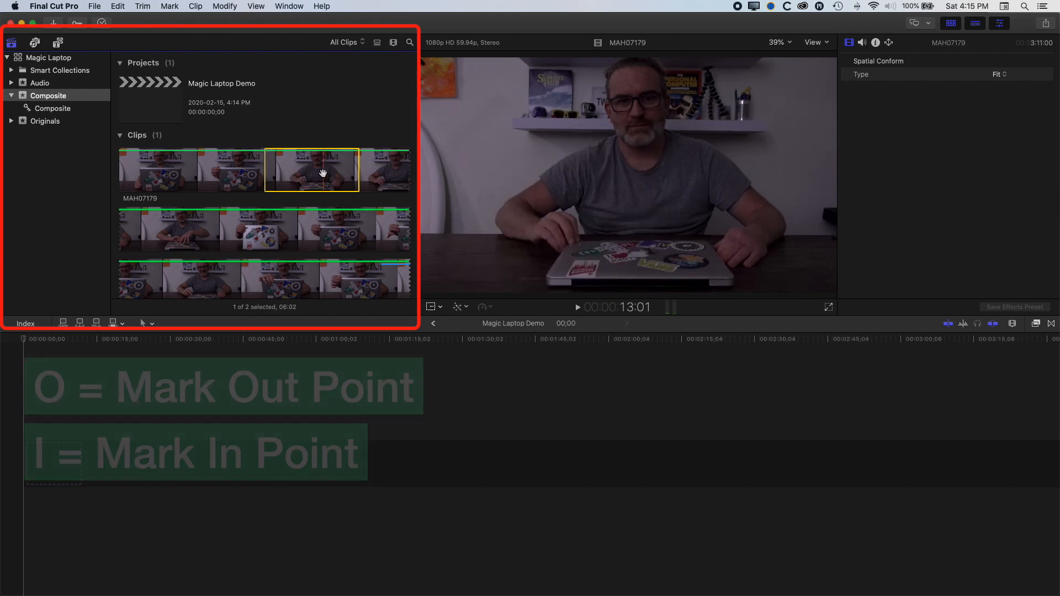
- Assign the keyword Composite to the marked range of MAH07179
{"action": "key", "text": "super+k"}
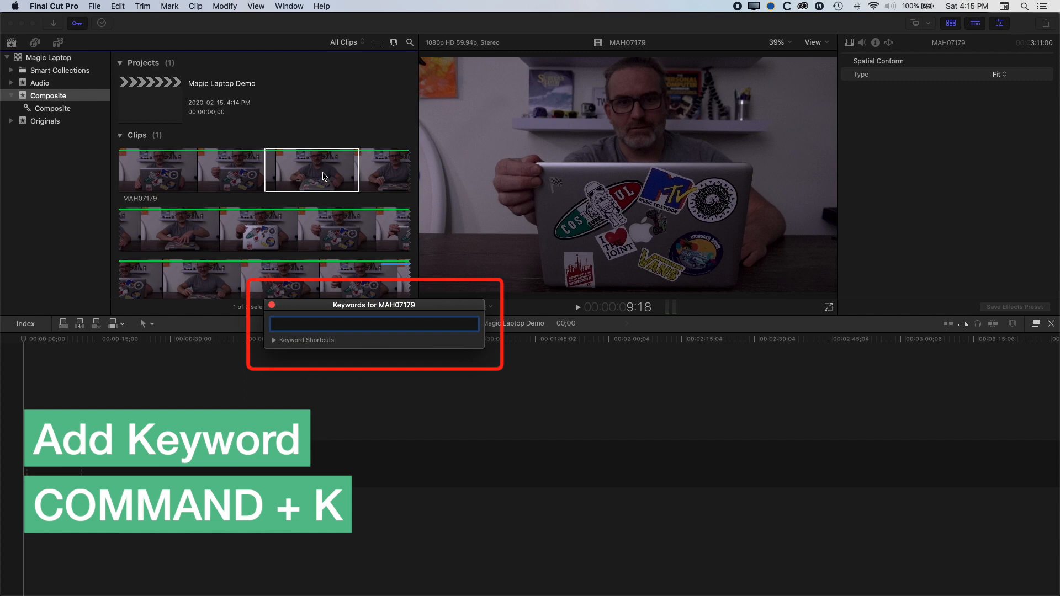
{"action": "type", "text": "Composite"}
{"action": "key", "text": "Return"}
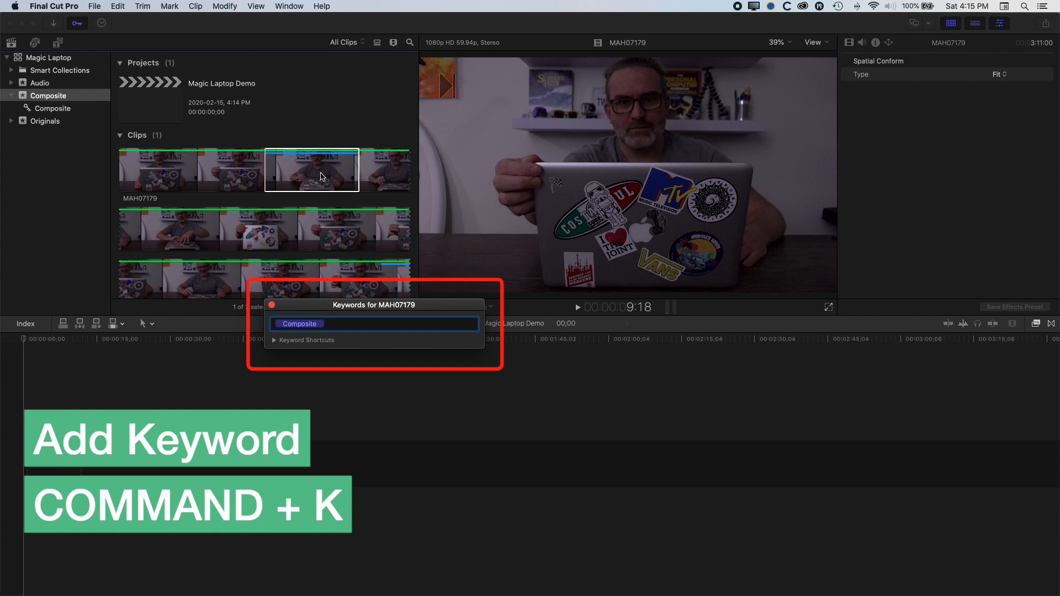
{"action": "left_click", "coordinate": [272, 305]}
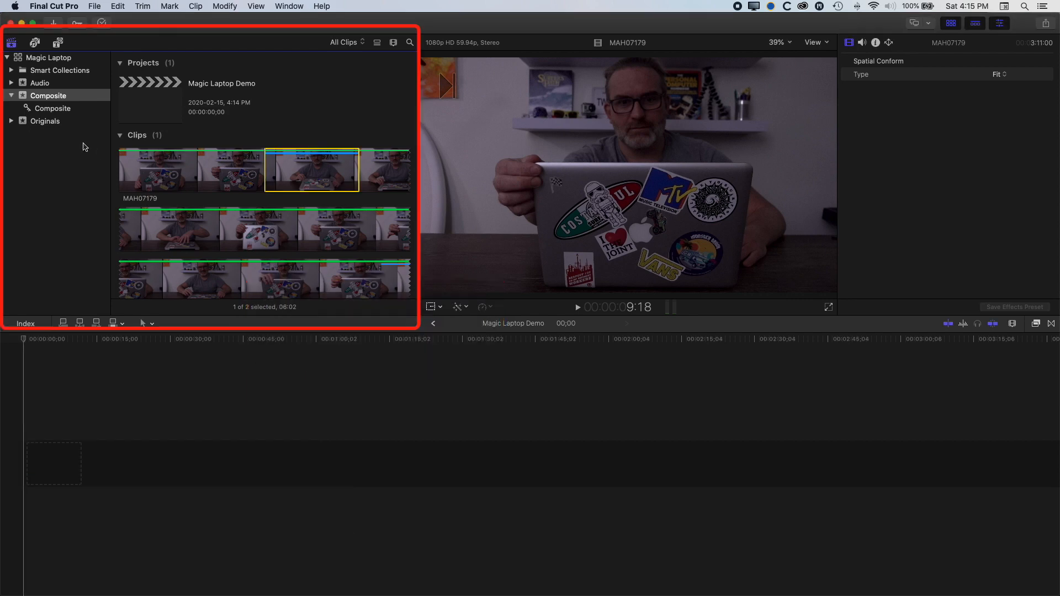
- Open the Composite keyword collection and review each of its MAH07179 shots
{"action": "left_click", "coordinate": [40, 110]}
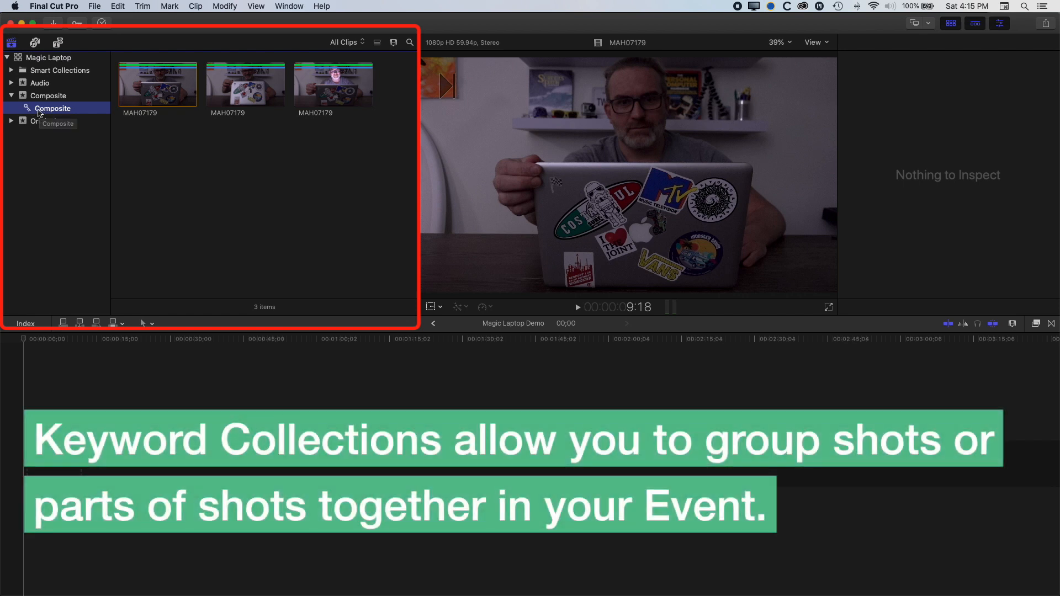
{"action": "left_click", "coordinate": [163, 89]}
{"action": "left_click", "coordinate": [245, 86]}
{"action": "left_click", "coordinate": [338, 86]}
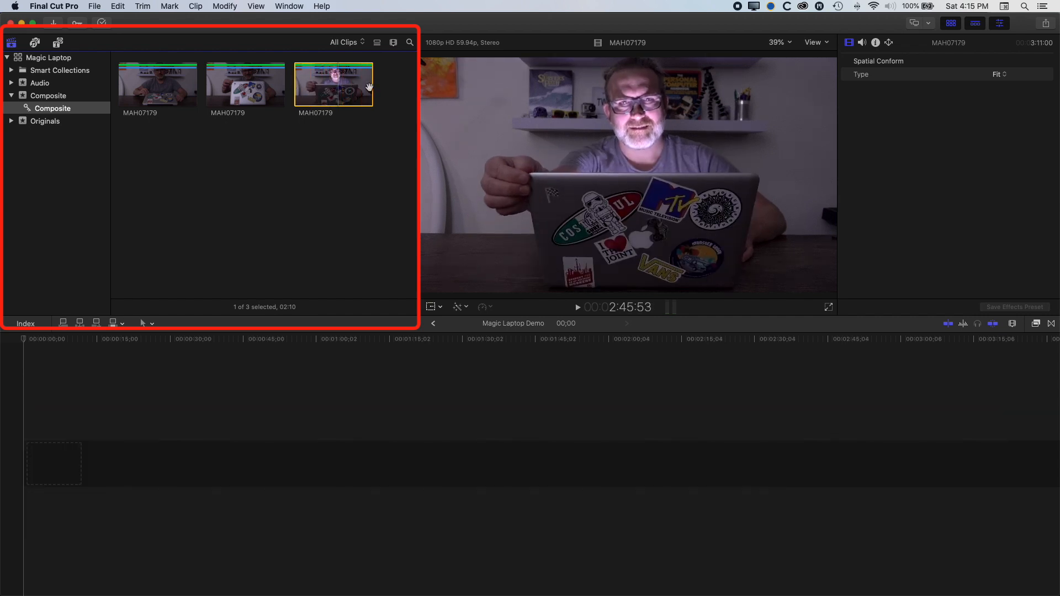
- Add the collection's middle MAH07179 shot to the start of the timeline and lower its audio volume all the way
{"action": "left_click", "coordinate": [252, 87]}
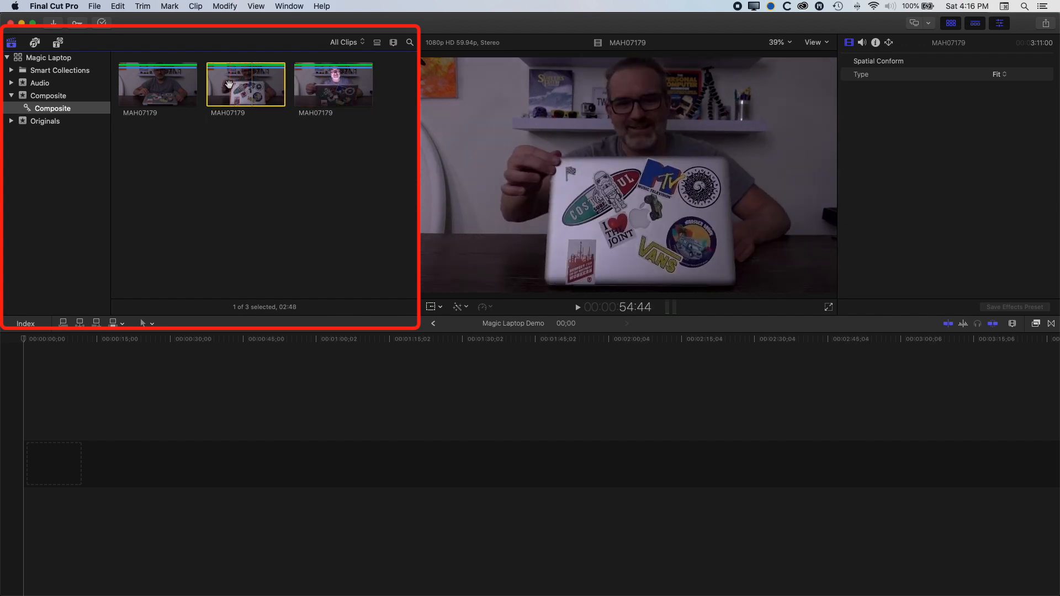
{"action": "left_click_drag", "start_coordinate": [239, 82], "coordinate": [39, 452]}
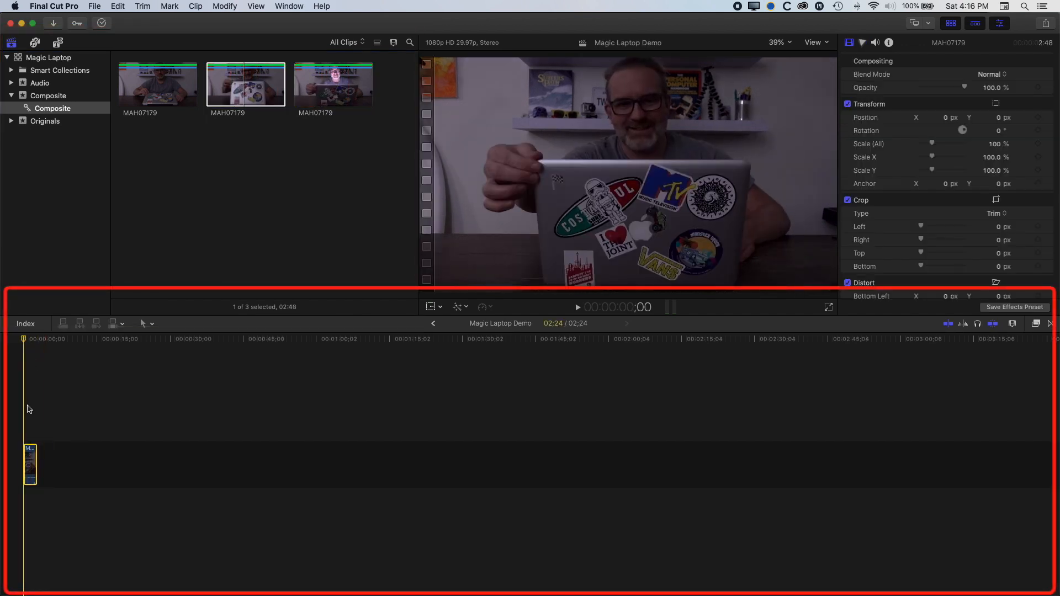
{"action": "key", "text": "shift+z"}
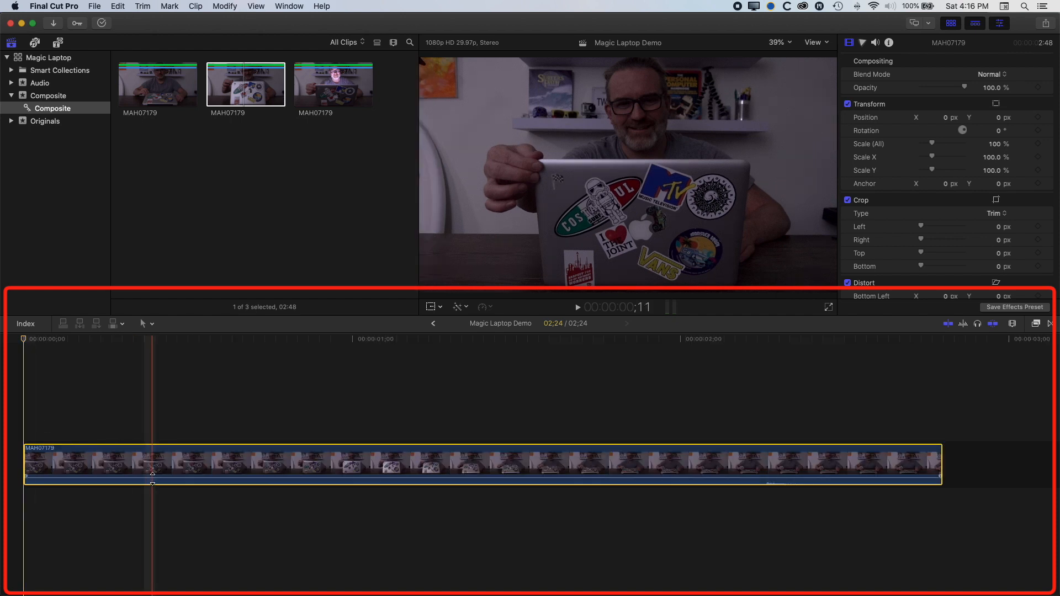
{"action": "left_click_drag", "start_coordinate": [151, 479], "coordinate": [149, 501]}
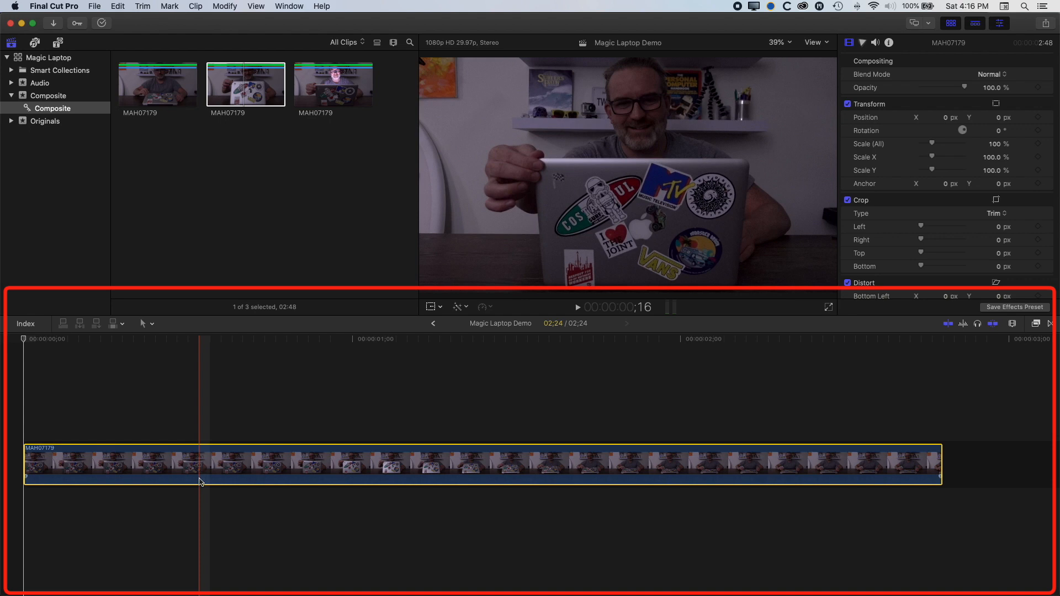
- Reverse the timeline clip and slow it to 50% speed
{"action": "left_click", "coordinate": [491, 308]}
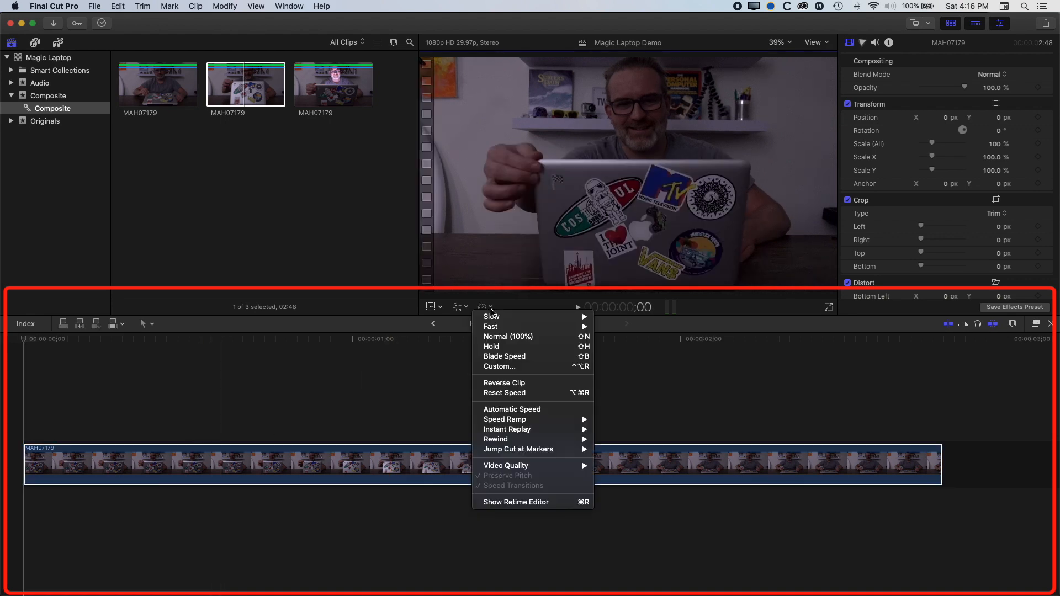
{"action": "left_click", "coordinate": [504, 383]}
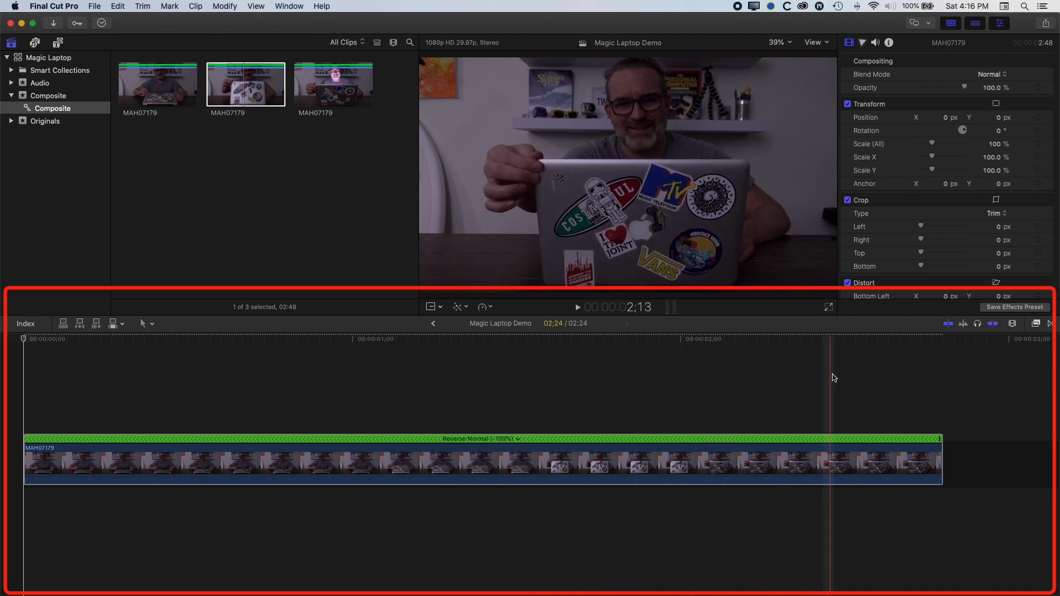
{"action": "left_click", "coordinate": [493, 308]}
{"action": "mouse_move", "coordinate": [520, 319]}
{"action": "left_click", "coordinate": [615, 317]}
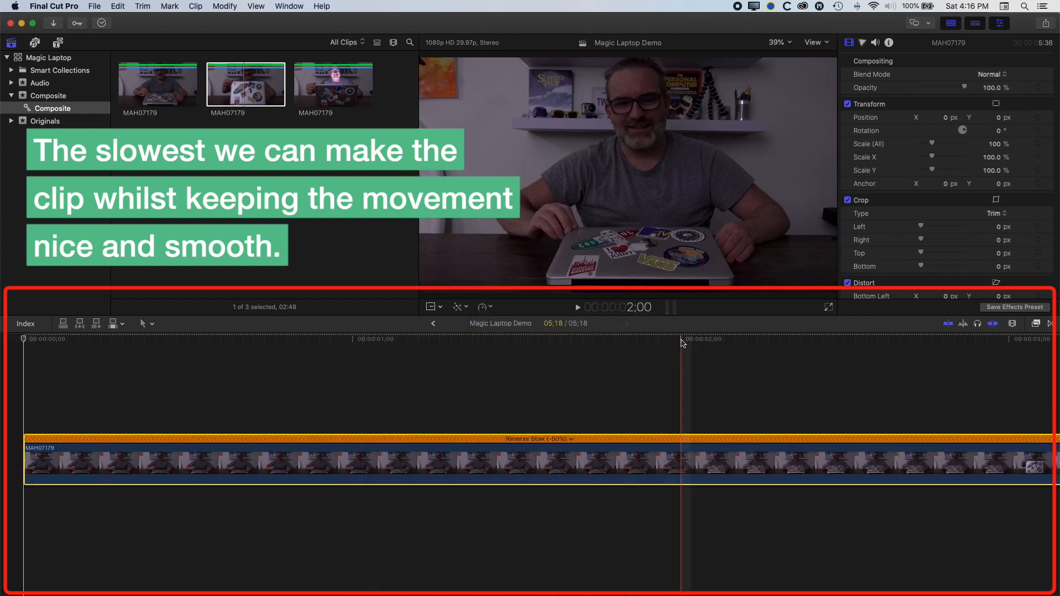
{"action": "key", "text": "super+minus"}
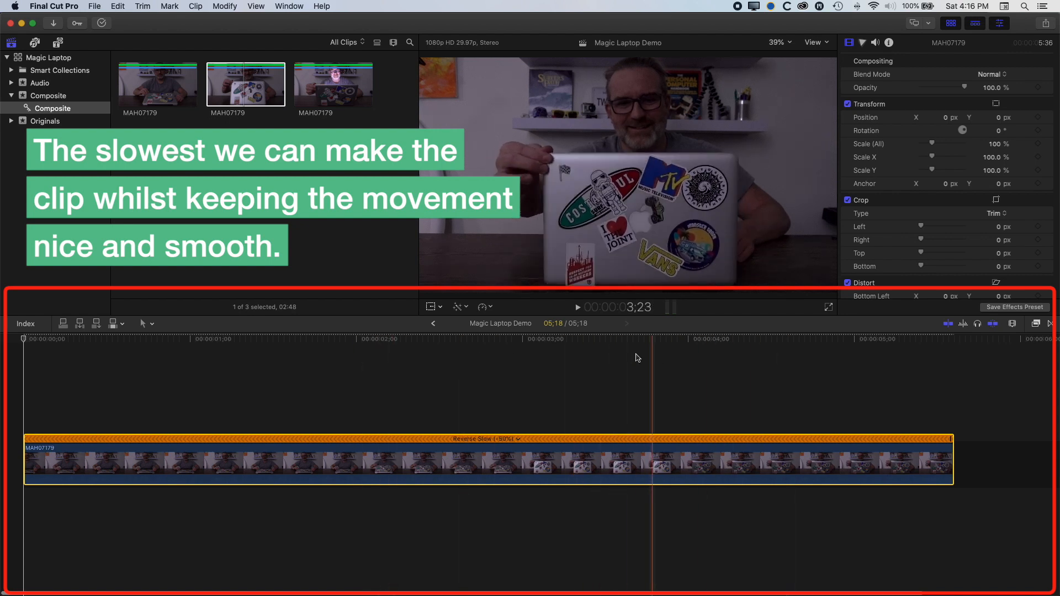
- Connect the lit-face MAH07179 shot above the reversed clip and trim its start to about the 4-second mark
{"action": "left_click", "coordinate": [330, 92]}
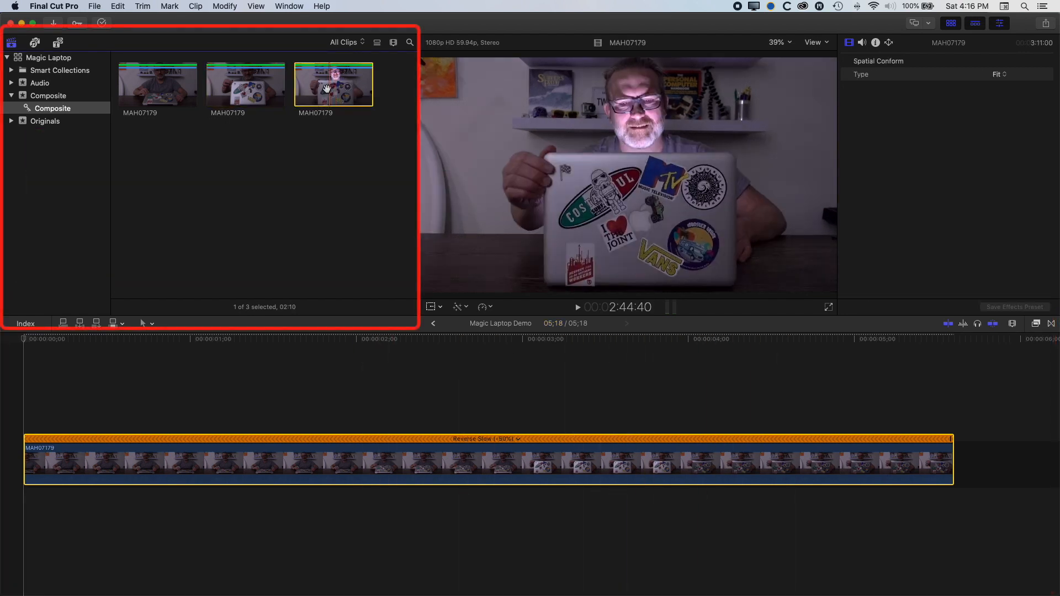
{"action": "left_click_drag", "start_coordinate": [331, 92], "coordinate": [576, 410]}
{"action": "left_click", "coordinate": [587, 339]}
{"action": "left_click_drag", "start_coordinate": [587, 341], "coordinate": [677, 340]}
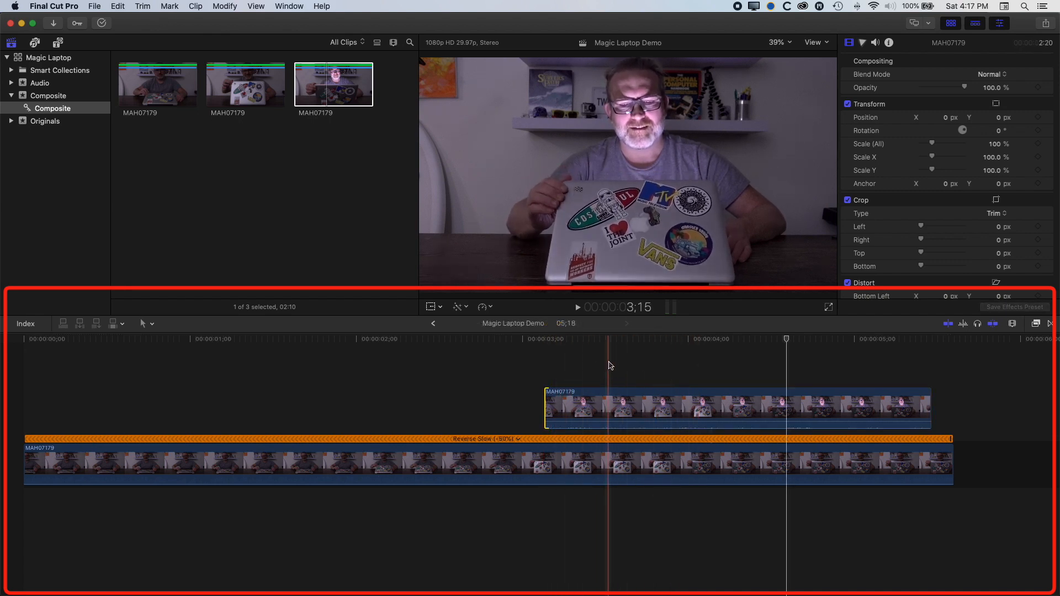
{"action": "left_click", "coordinate": [694, 367]}
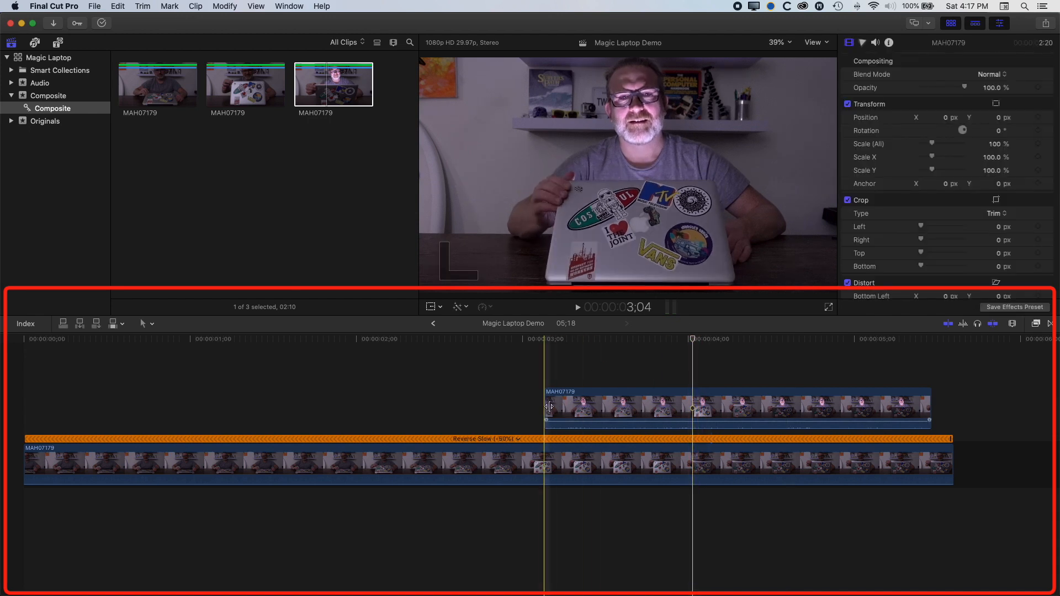
{"action": "left_click_drag", "start_coordinate": [546, 397], "coordinate": [694, 397]}
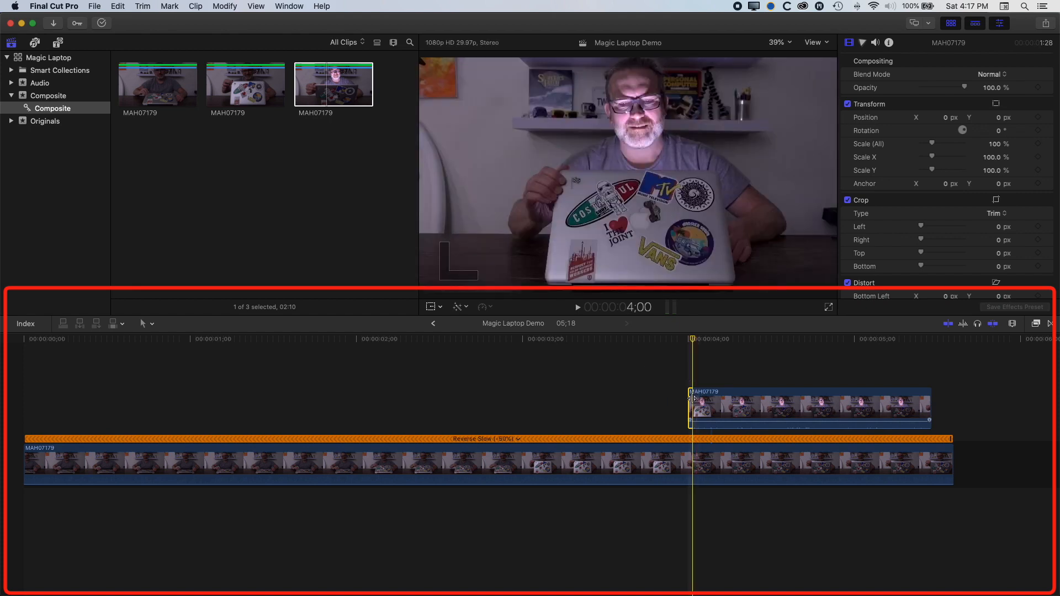
- Move the connected lit-face clip to start at 3;01 and slow it to 50% speed
{"action": "left_click", "coordinate": [529, 389]}
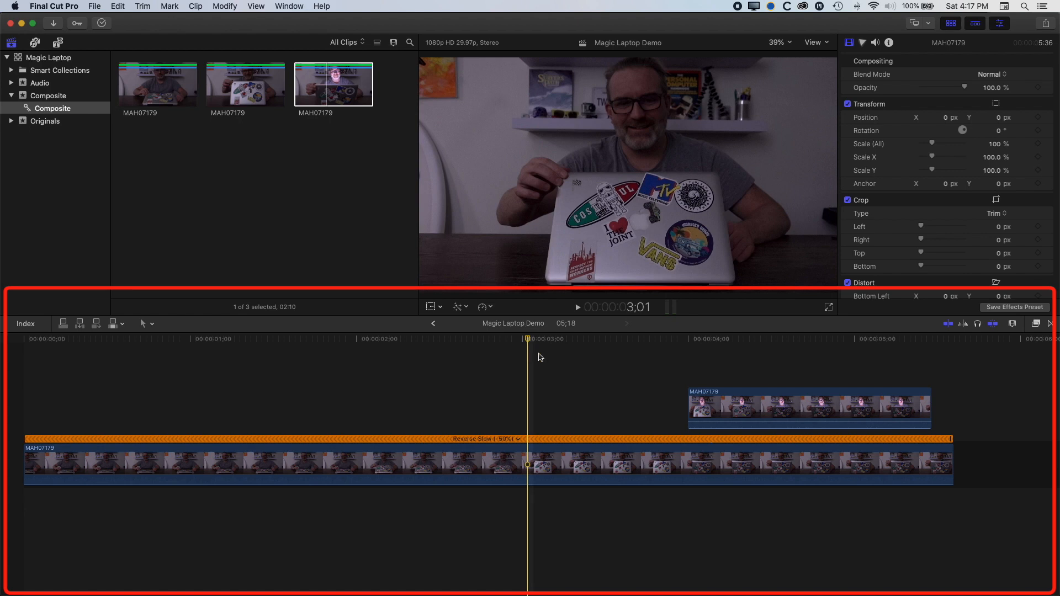
{"action": "left_click_drag", "start_coordinate": [719, 407], "coordinate": [559, 407]}
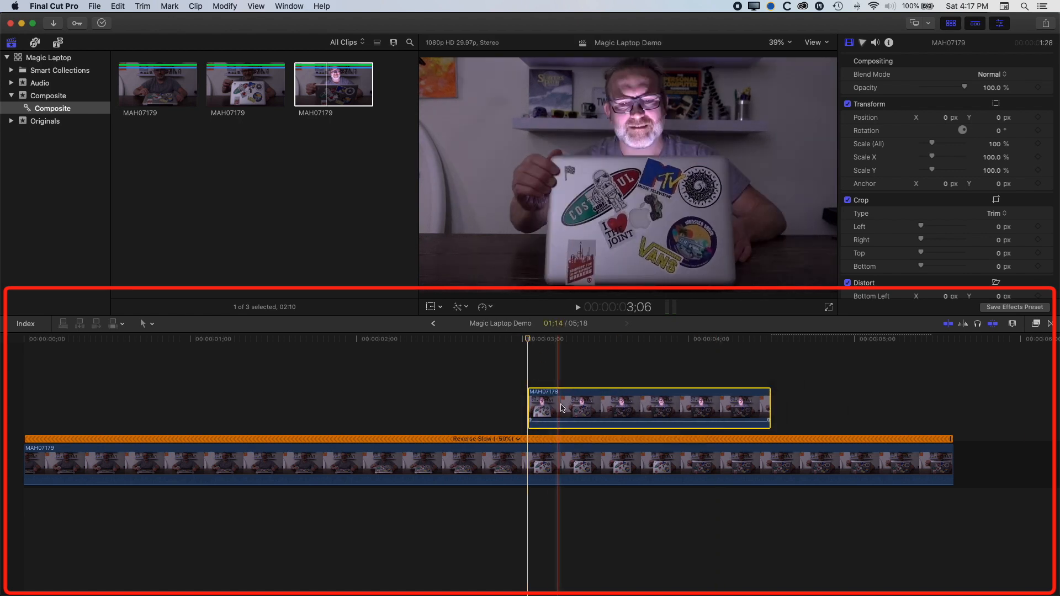
{"action": "left_click", "coordinate": [489, 310]}
{"action": "left_click", "coordinate": [613, 317]}
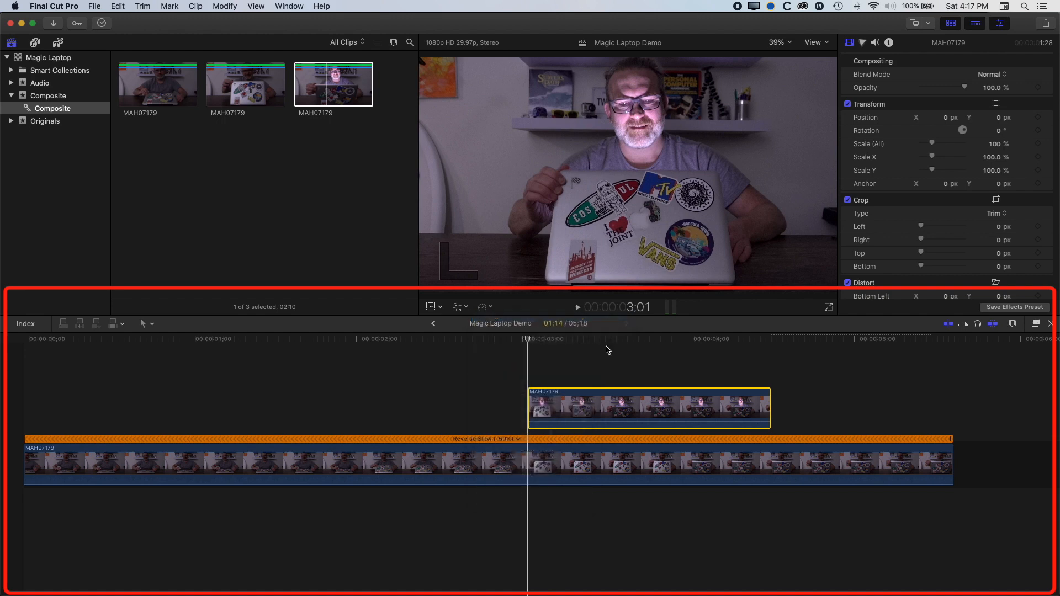
- Play back the timeline where the lit-face clip overlaps the reversed clip to check their alignment
{"action": "left_click_drag", "start_coordinate": [563, 401], "coordinate": [577, 401]}
{"action": "key", "text": "space"}
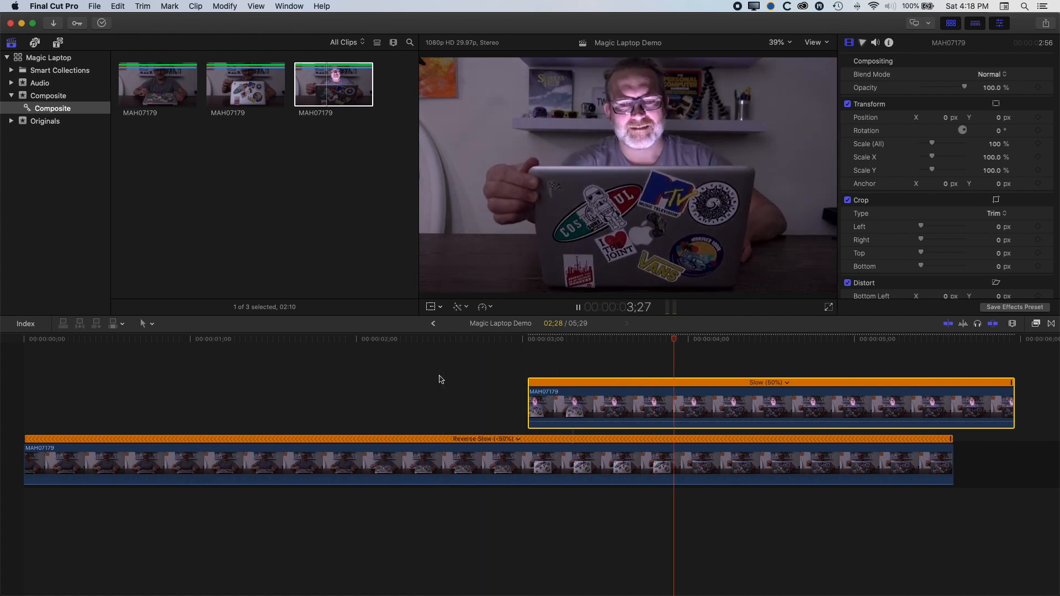
{"action": "key", "text": "space"}
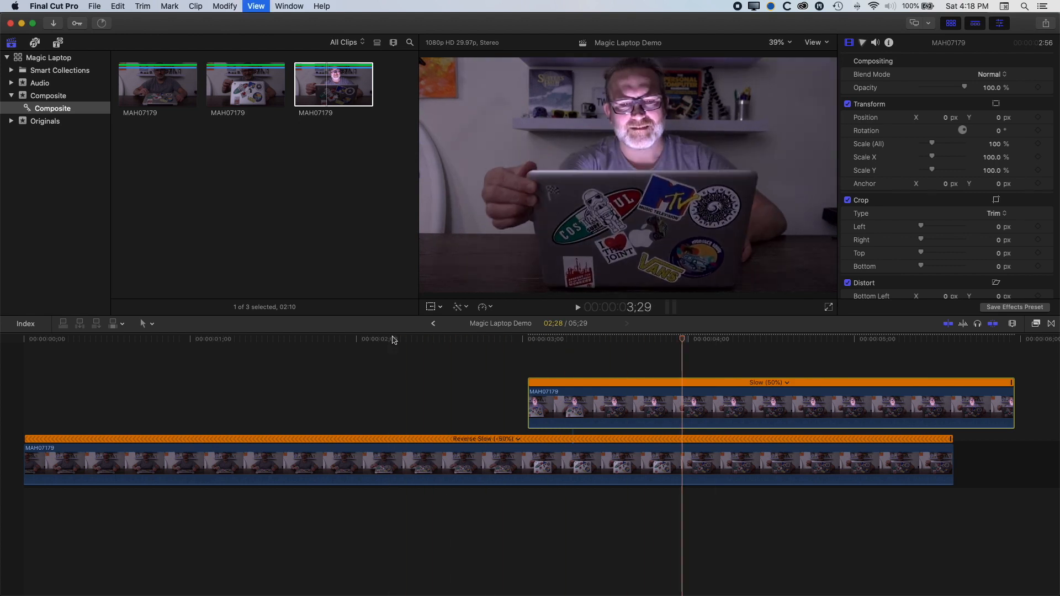
- Add a cross dissolve to the start of the connected lit-face clip and shorten it to 7 frames
{"action": "key", "text": "l"}
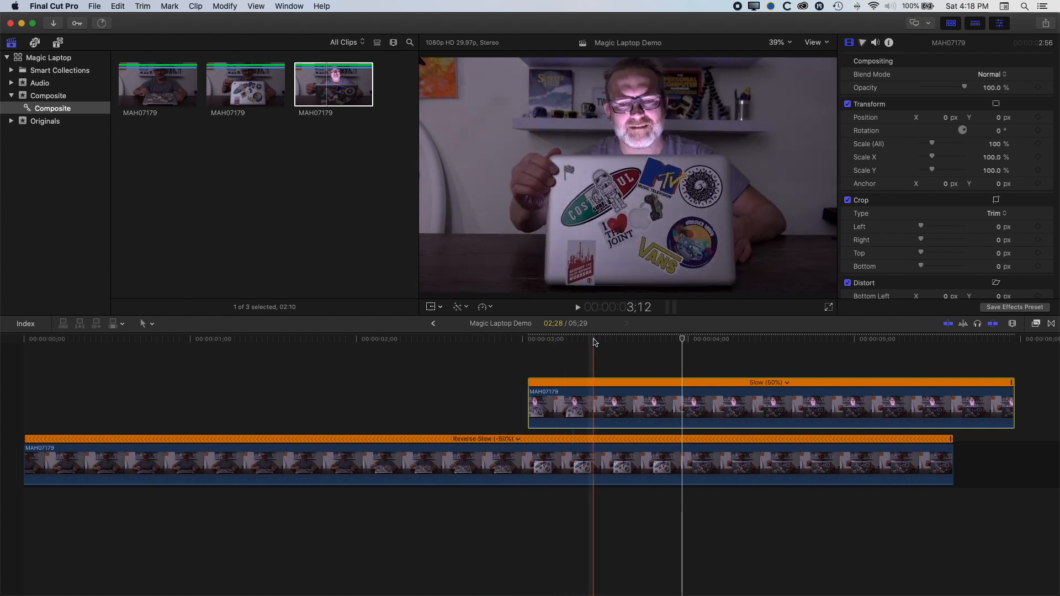
{"action": "key", "text": "l"}
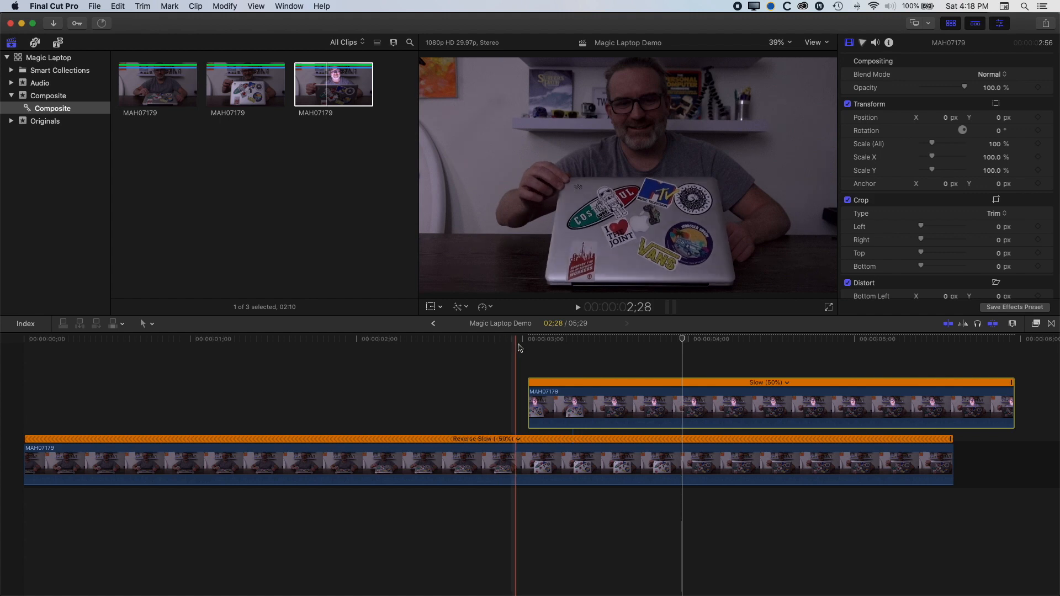
{"action": "key", "text": "l"}
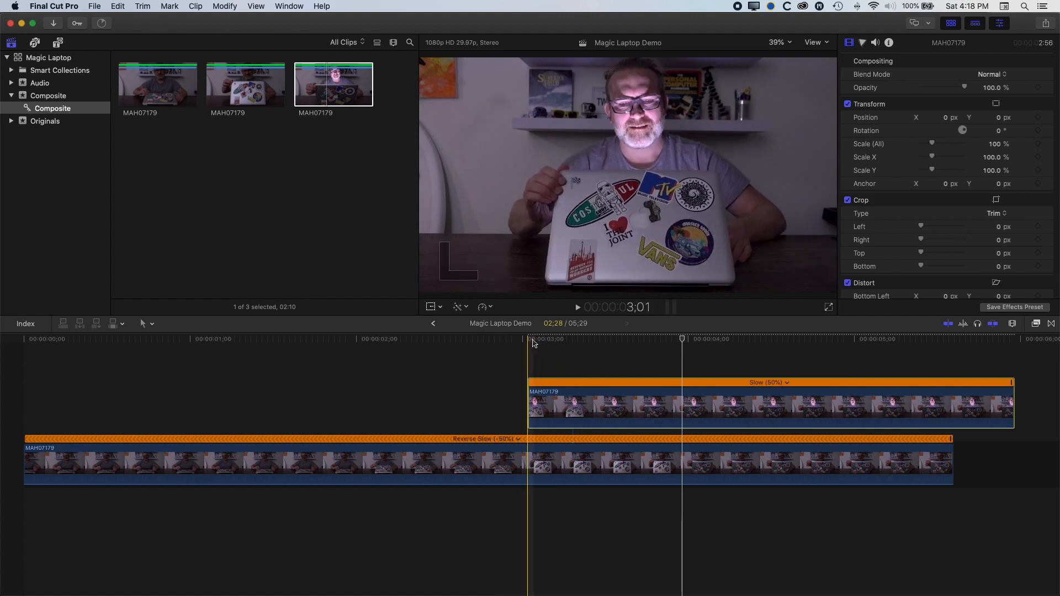
{"action": "left_click", "coordinate": [530, 400]}
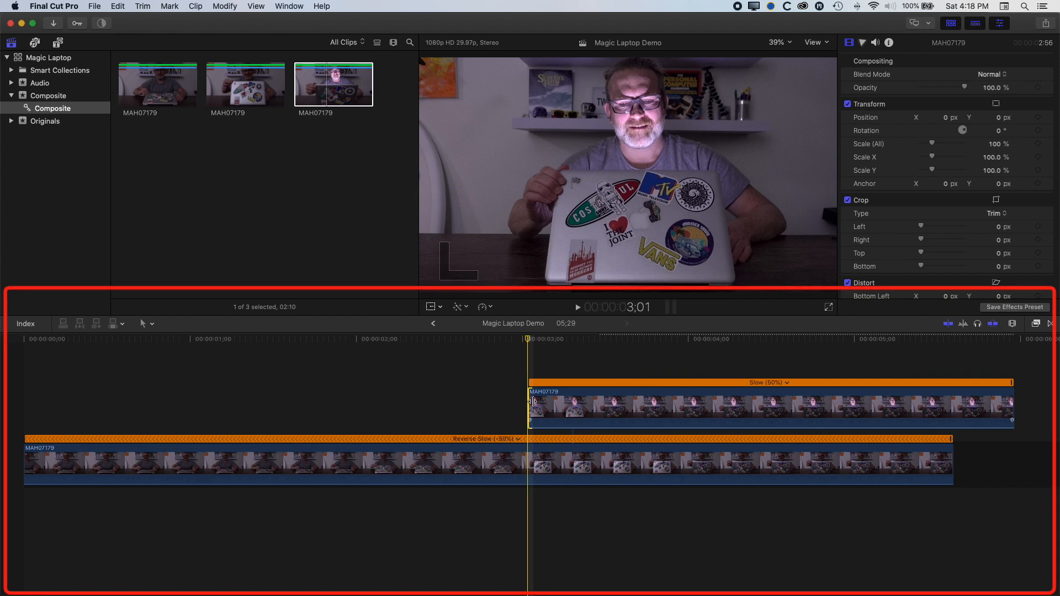
{"action": "key", "text": "super+t"}
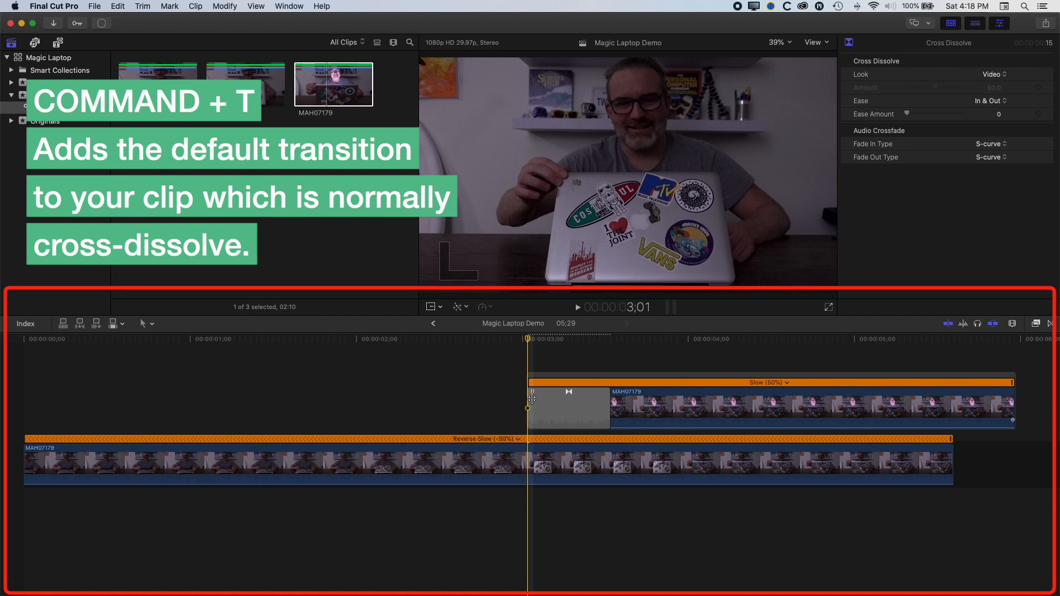
{"action": "left_click_drag", "start_coordinate": [609, 398], "coordinate": [566, 400]}
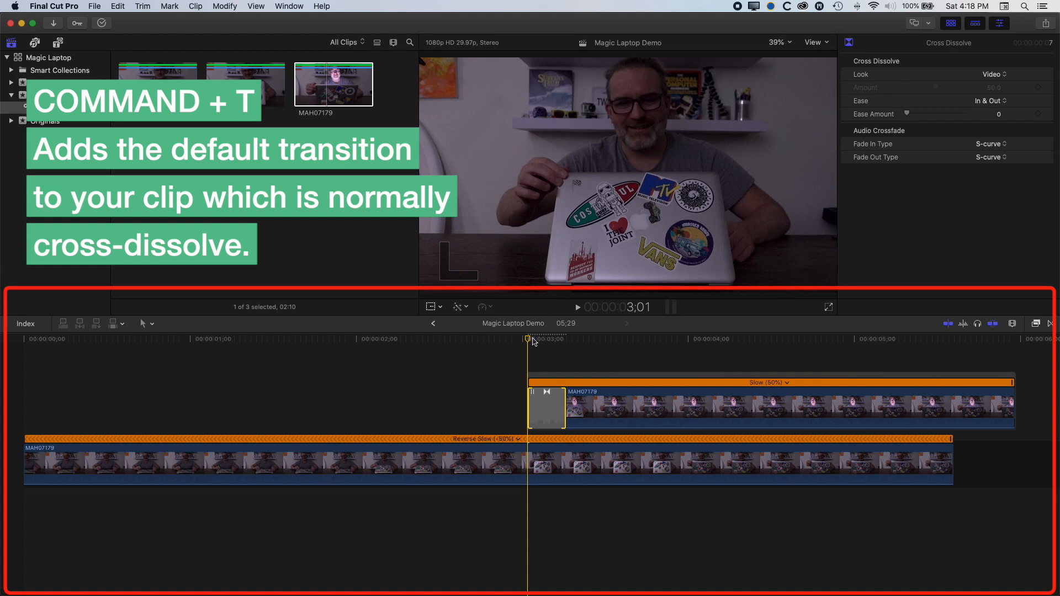
- Scrub and play back the cross dissolve to check how the lit-face clip blends over the reversed clip
{"action": "left_click_drag", "start_coordinate": [533, 341], "coordinate": [564, 343]}
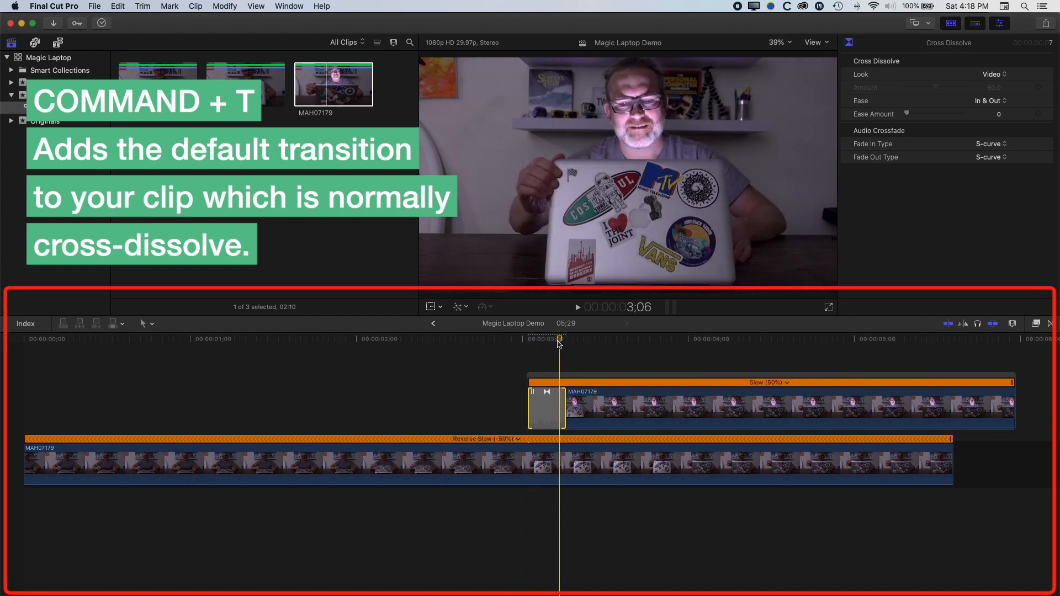
{"action": "key", "text": "space"}
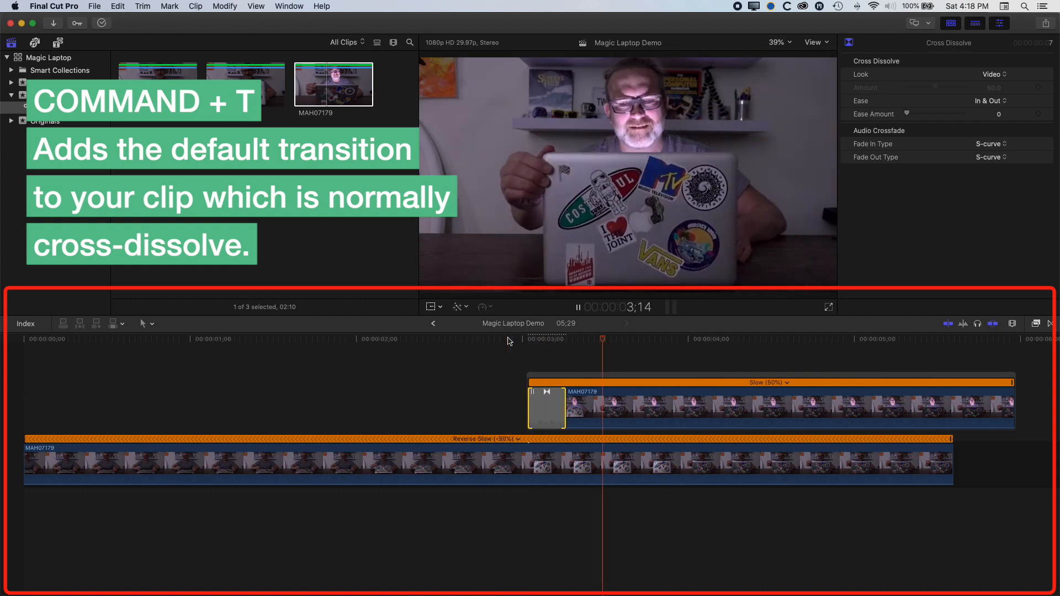
{"action": "key", "text": "space"}
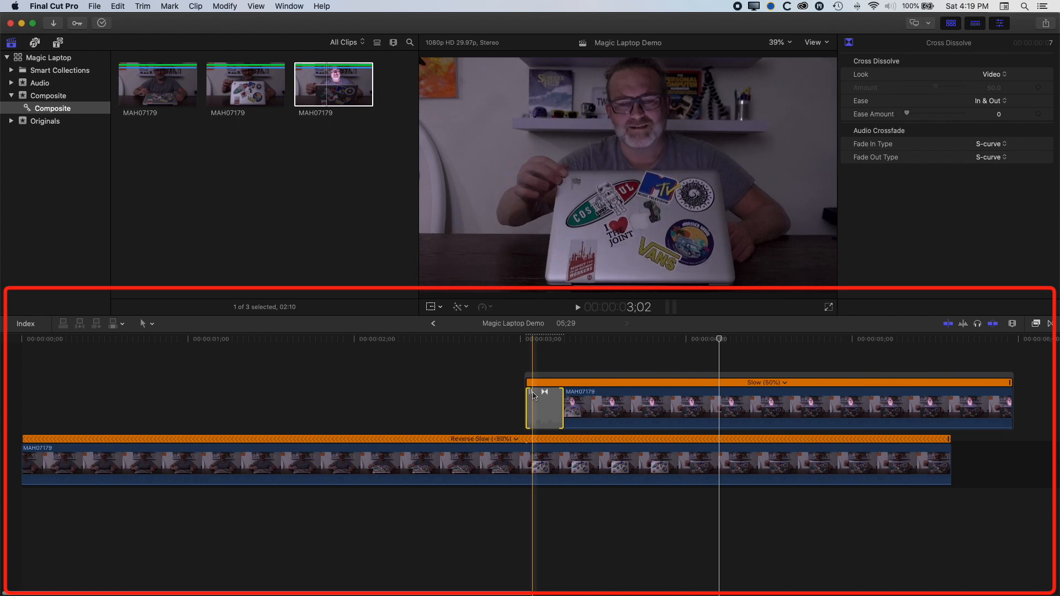
- Trim the start of the lit-face clip about 3 frames later, with its dissolve, and review the blend in playback
{"action": "left_click_drag", "start_coordinate": [529, 393], "coordinate": [544, 393]}
{"action": "key", "text": "space"}
{"action": "key", "text": "space"}
{"action": "key", "text": "space"}
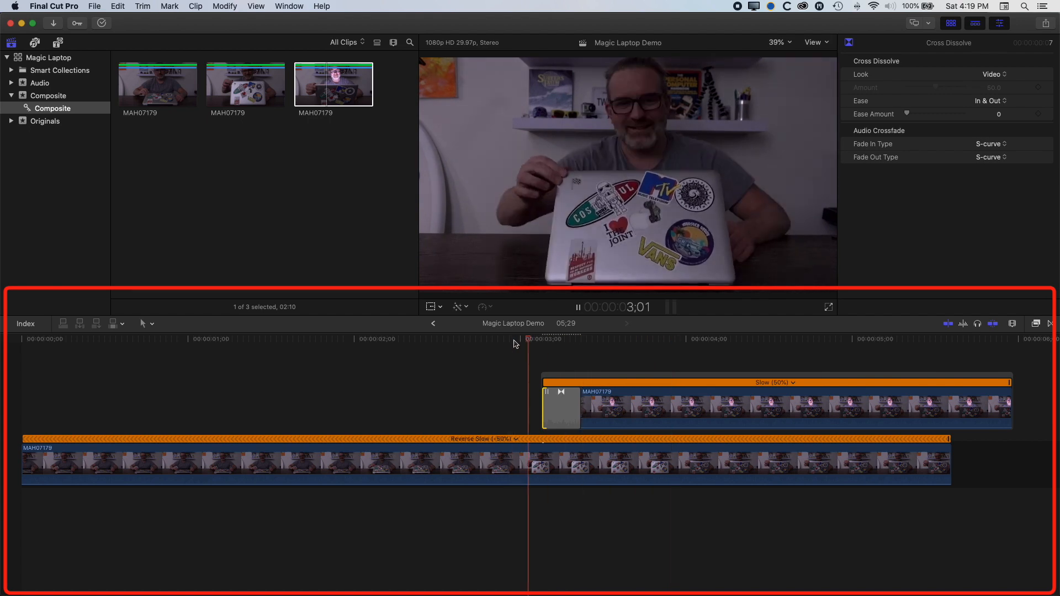
{"action": "key", "text": "space"}
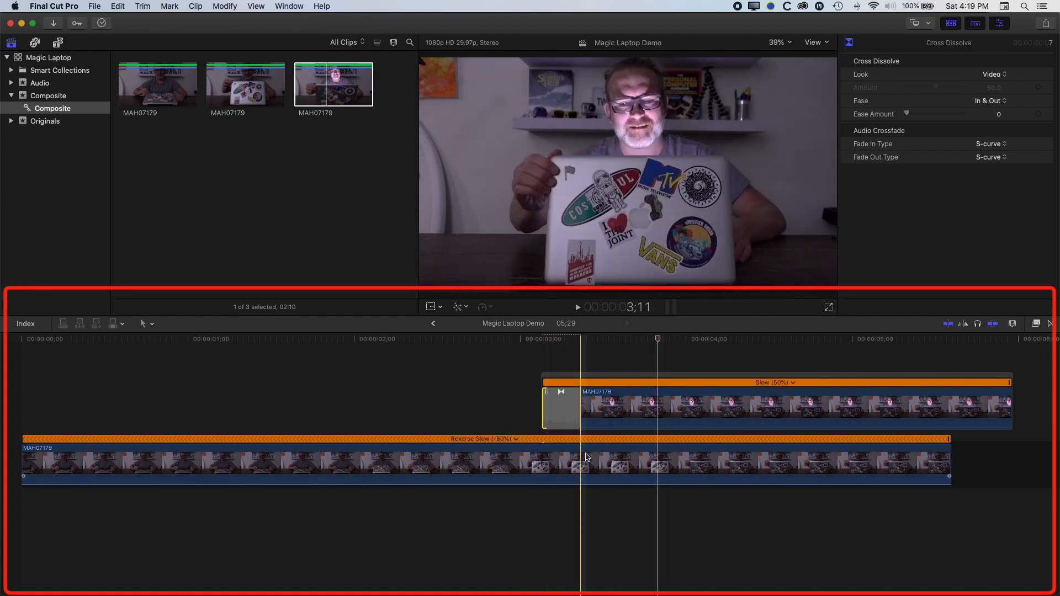
{"action": "left_click_drag", "start_coordinate": [658, 339], "coordinate": [591, 346]}
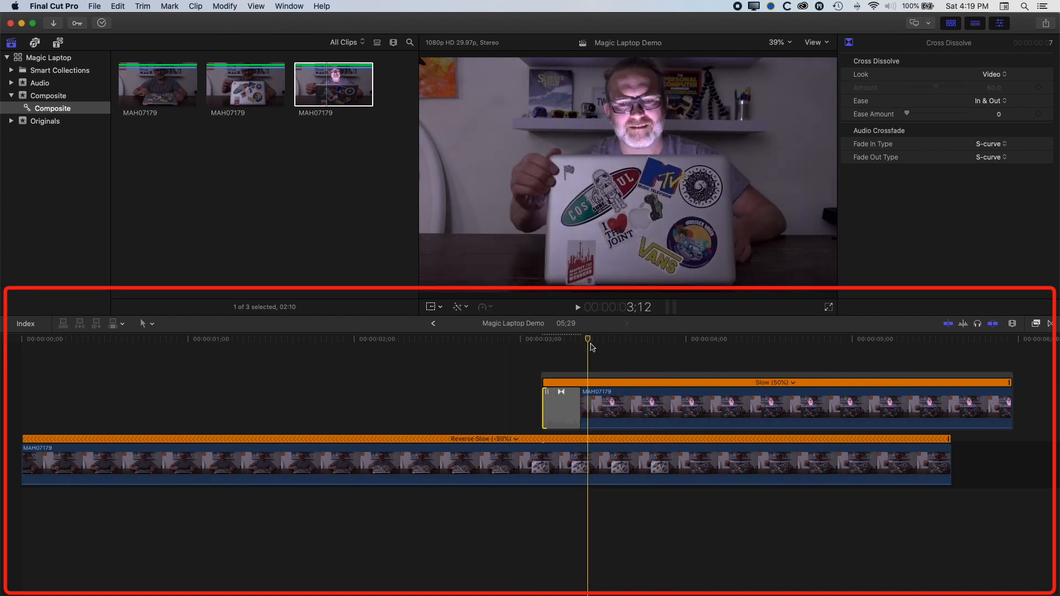
{"action": "left_click_drag", "start_coordinate": [686, 346], "coordinate": [419, 349]}
{"action": "mouse_move", "coordinate": [484, 353]}
{"action": "left_mouse_down"}
{"action": "mouse_move", "coordinate": [620, 350]}
{"action": "mouse_move", "coordinate": [498, 353]}
{"action": "left_mouse_up"}
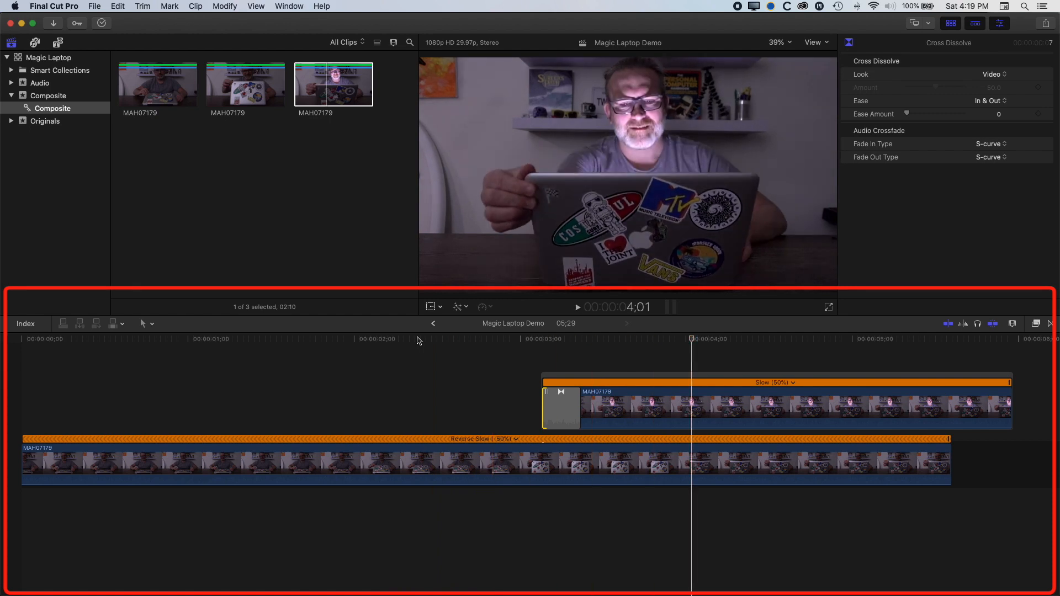
- Lengthen the cross dissolve to 9 frames and trim the lit-face clip's end to line up with the reversed clip's end
{"action": "left_click_drag", "start_coordinate": [580, 409], "coordinate": [591, 409]}
{"action": "key", "text": "space"}
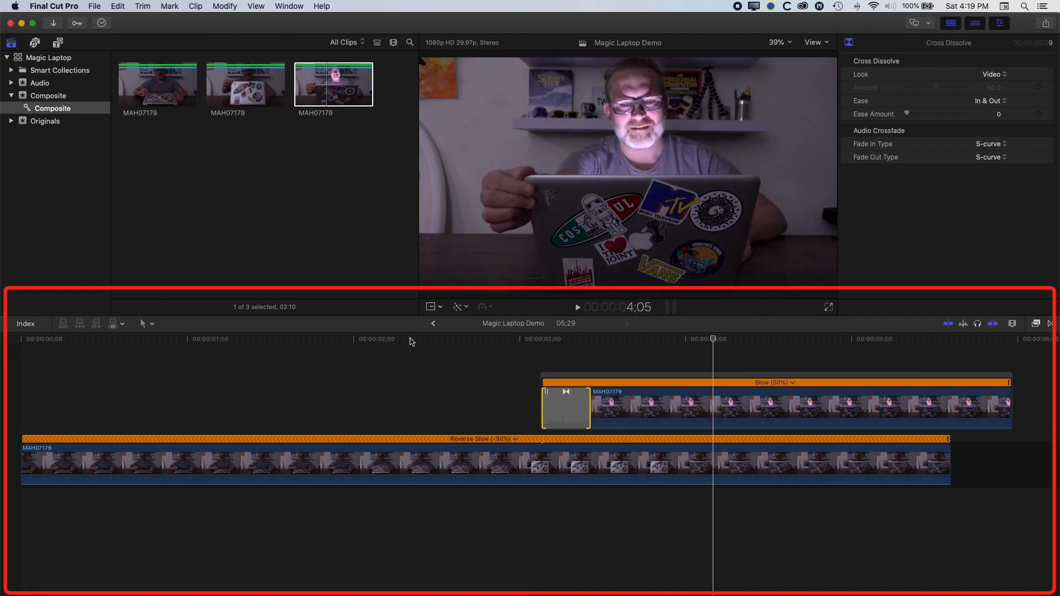
{"action": "left_click_drag", "start_coordinate": [1000, 397], "coordinate": [949, 398]}
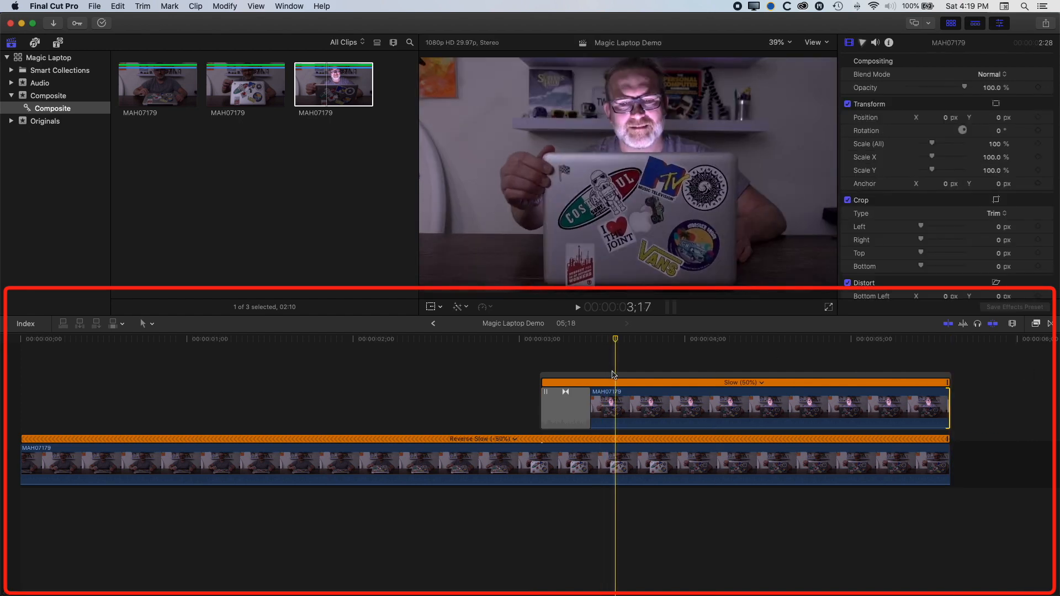
- Lower the lit-face clip's opacity to 59.26% and step frame by frame through the dissolve to compare the laptop positions
{"action": "left_click", "coordinate": [611, 400]}
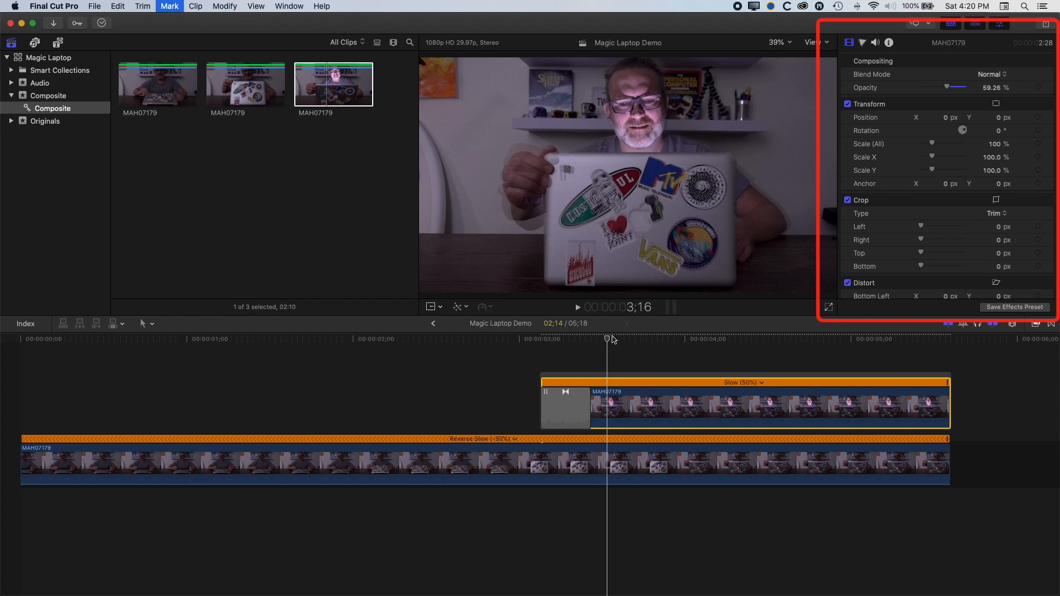
{"action": "key", "text": "Left"}
{"action": "key", "text": "Left"}
{"action": "key", "text": "Left"}
{"action": "key", "text": "Left"}
{"action": "key", "text": "Left"}
{"action": "key", "text": "Right"}
{"action": "key", "text": "Right"}
{"action": "key", "text": "Right"}
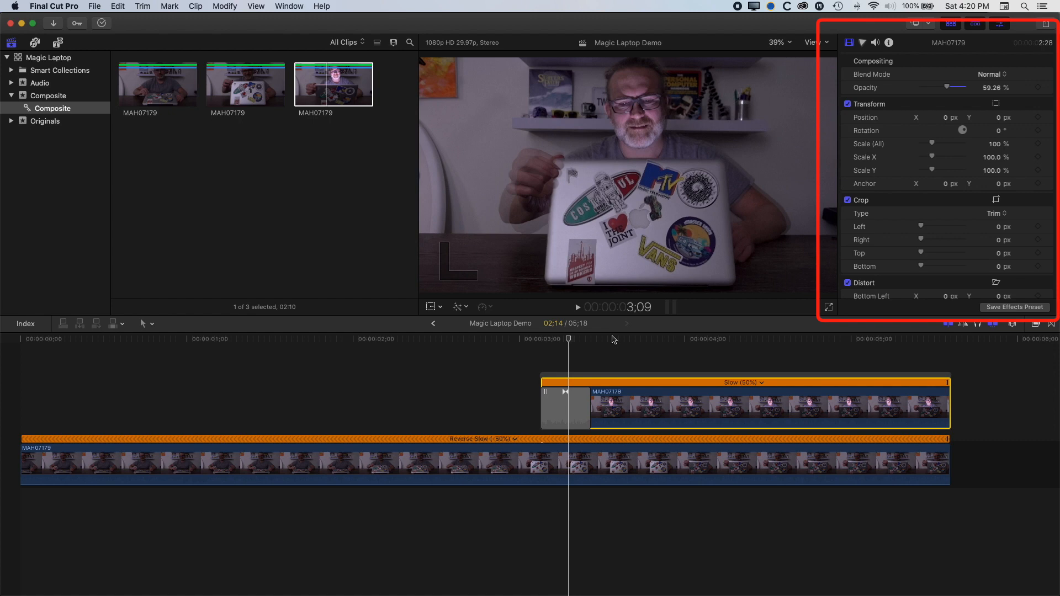
{"action": "key", "text": "Left"}
{"action": "key", "text": "Left"}
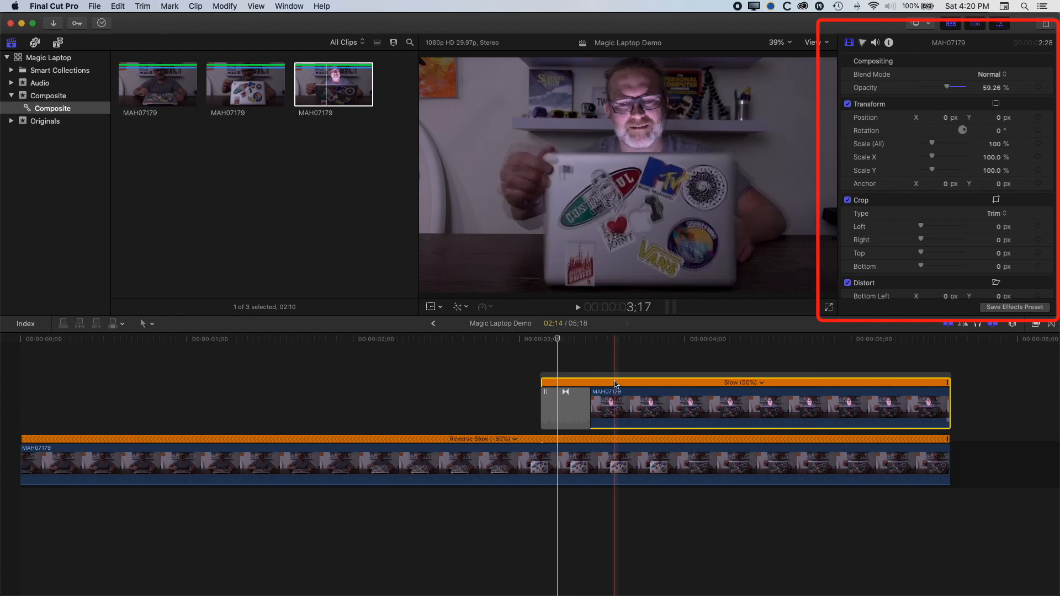
- Try trimming the lit-face clip's start about 3 frames later and play back the overlap
{"action": "left_click_drag", "start_coordinate": [557, 392], "coordinate": [558, 393]}
{"action": "key", "text": "space"}
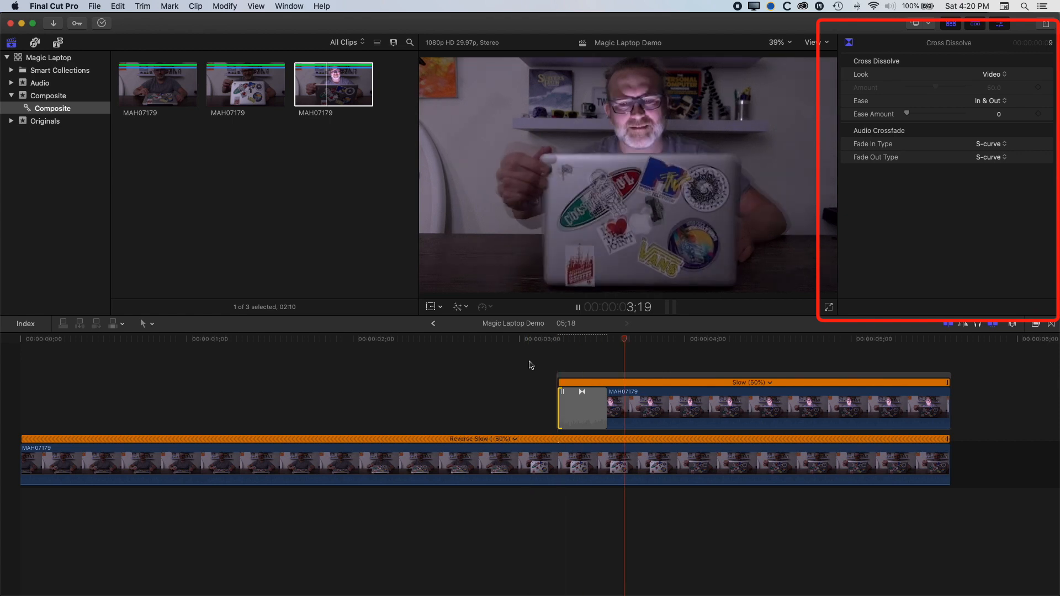
{"action": "key", "text": "space"}
{"action": "left_click_drag", "start_coordinate": [698, 341], "coordinate": [566, 344]}
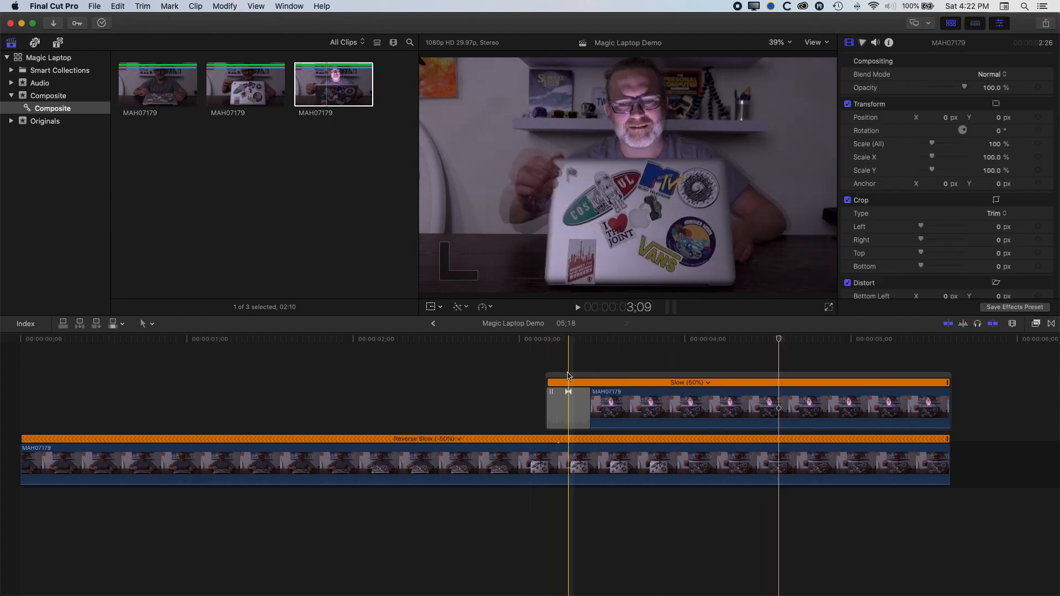
- Combine the lit-face storyline and the reversed clip into a compound clip named Magic Laptop Demo Clip in the Composite event
{"action": "left_click", "coordinate": [570, 377]}
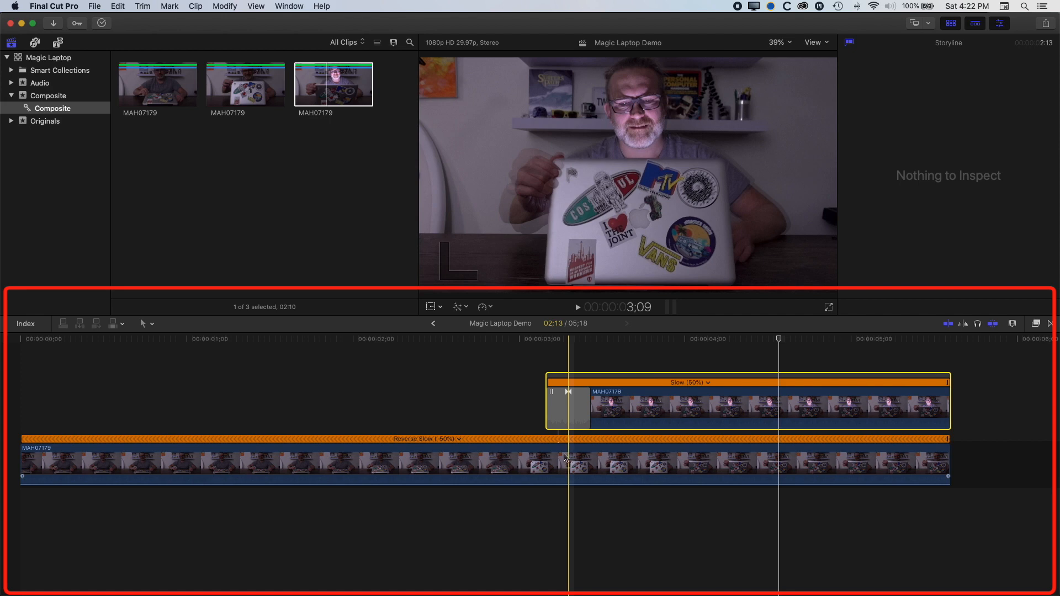
{"action": "left_click", "coordinate": [560, 458], "text": "super"}
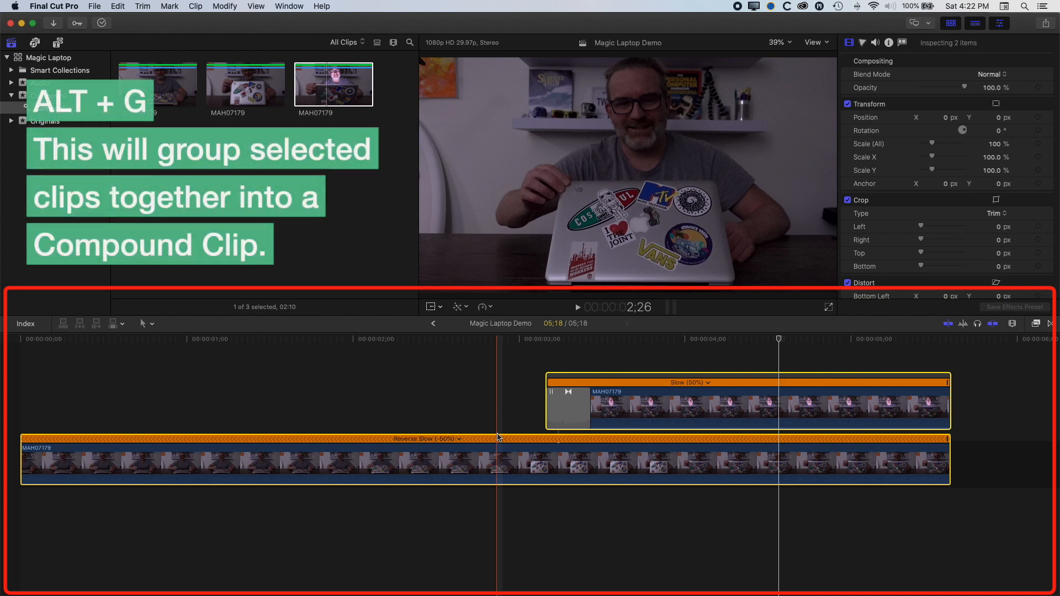
{"action": "key", "text": "alt+g"}
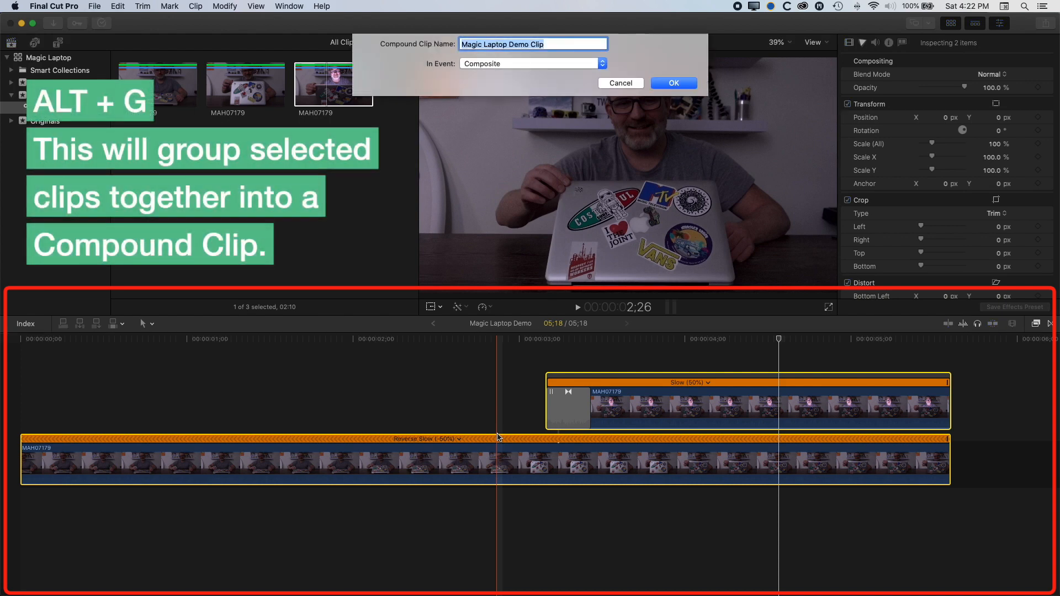
{"action": "left_click", "coordinate": [679, 87]}
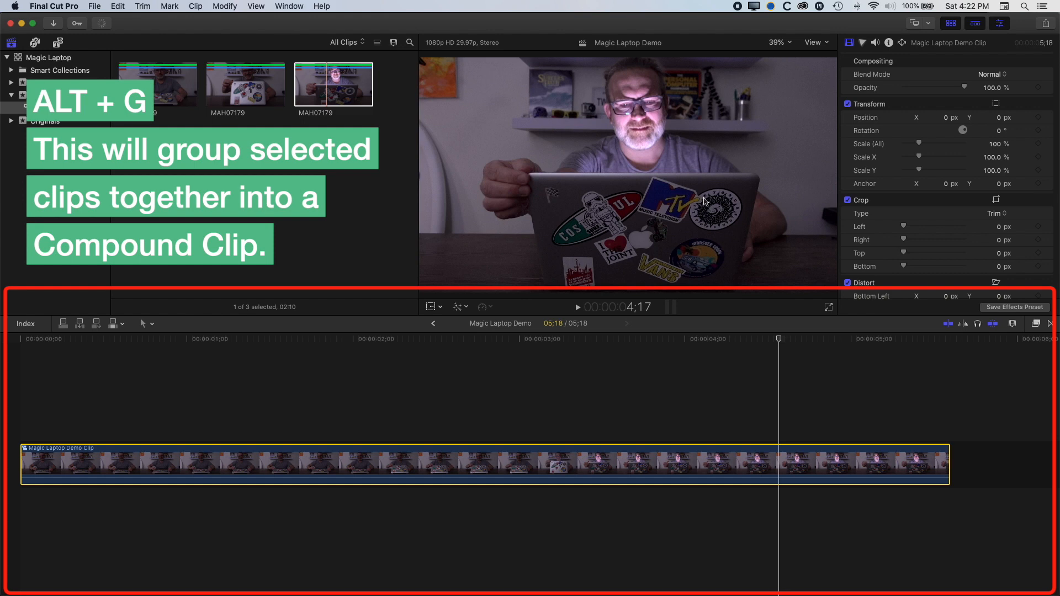
- Range-select the compound clip from about 2;28 to 3;19 and speed that section up to 2x
{"action": "left_click_drag", "start_coordinate": [784, 348], "coordinate": [628, 383]}
{"action": "key", "text": "r"}
{"action": "left_click_drag", "start_coordinate": [508, 464], "coordinate": [628, 457]}
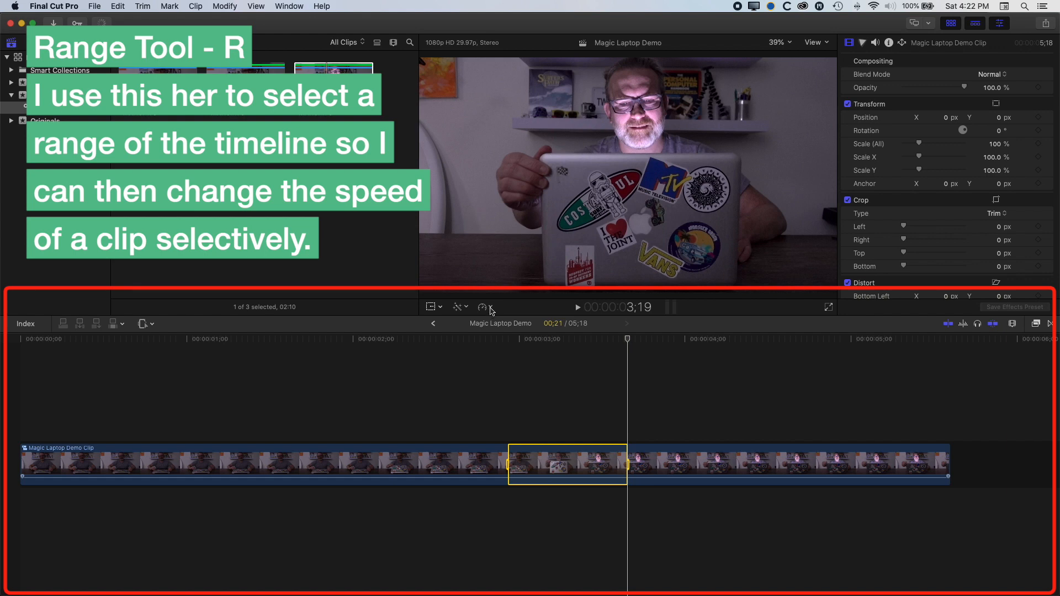
{"action": "left_click", "coordinate": [484, 307]}
{"action": "mouse_move", "coordinate": [497, 330]}
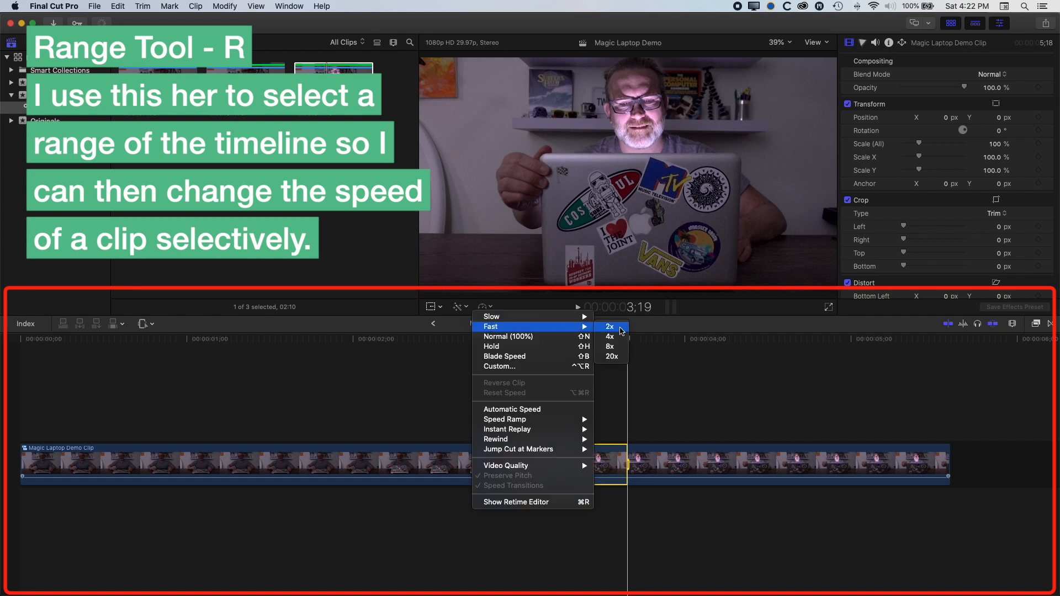
{"action": "left_click", "coordinate": [620, 330]}
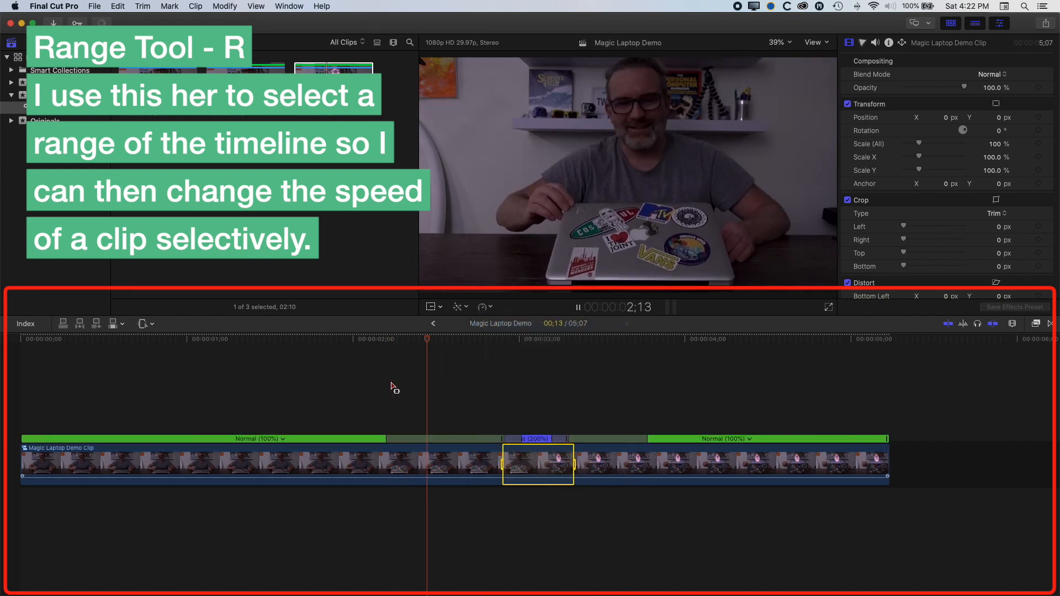
- Play back the compound clip around the sped-up section to check the speed change
{"action": "key", "text": "space"}
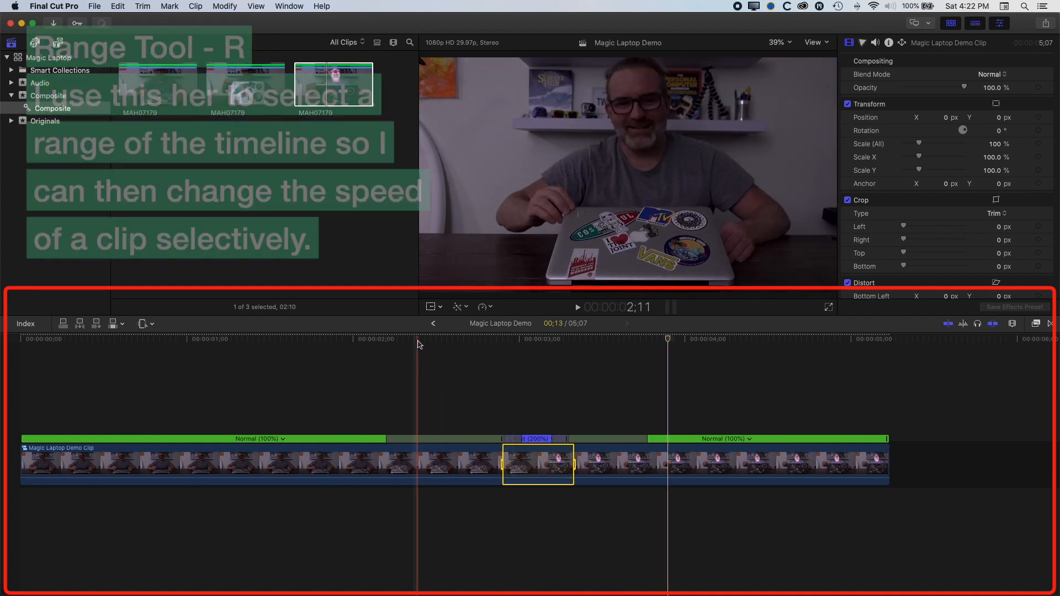
{"action": "key", "text": "space"}
{"action": "key", "text": "space"}
{"action": "key", "text": "space"}
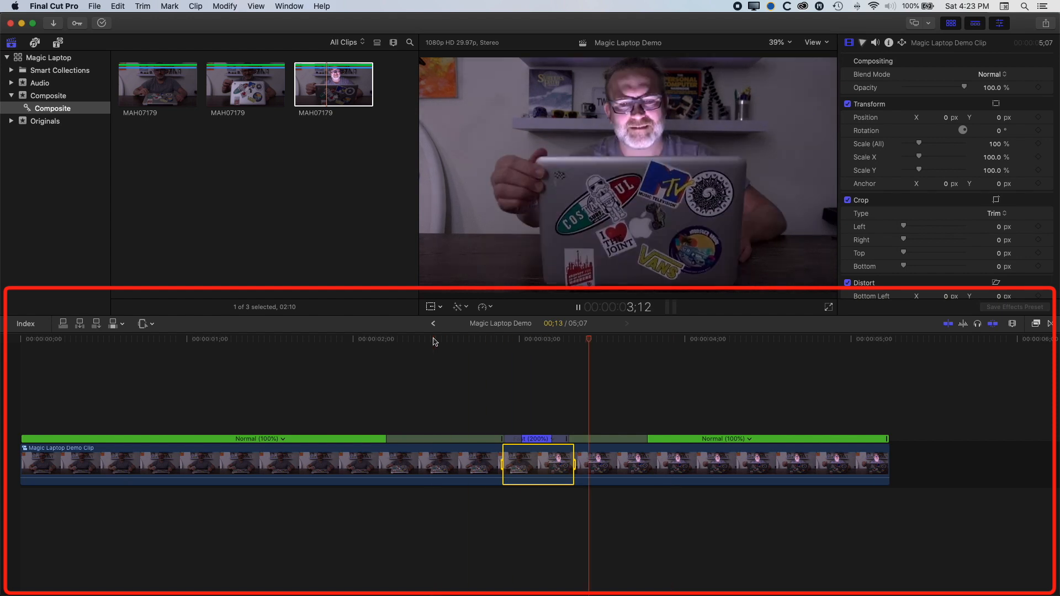
{"action": "key", "text": "space"}
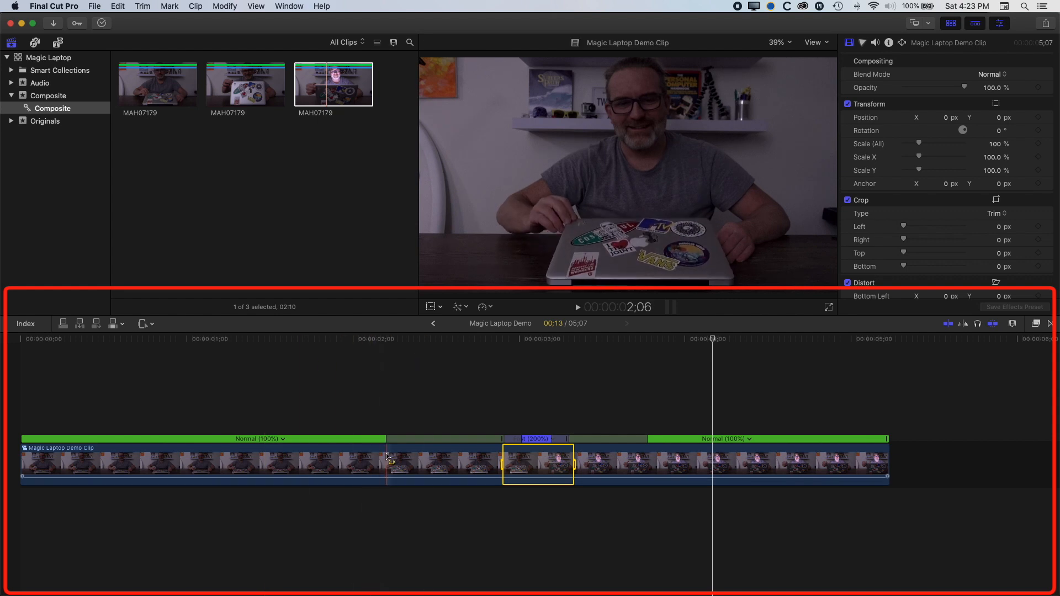
- Range-select the compound clip's opening section up to 2;06, speed it up to 2x, and play back the result
{"action": "left_click_drag", "start_coordinate": [386, 459], "coordinate": [1, 460]}
{"action": "left_click", "coordinate": [483, 307]}
{"action": "mouse_move", "coordinate": [496, 328]}
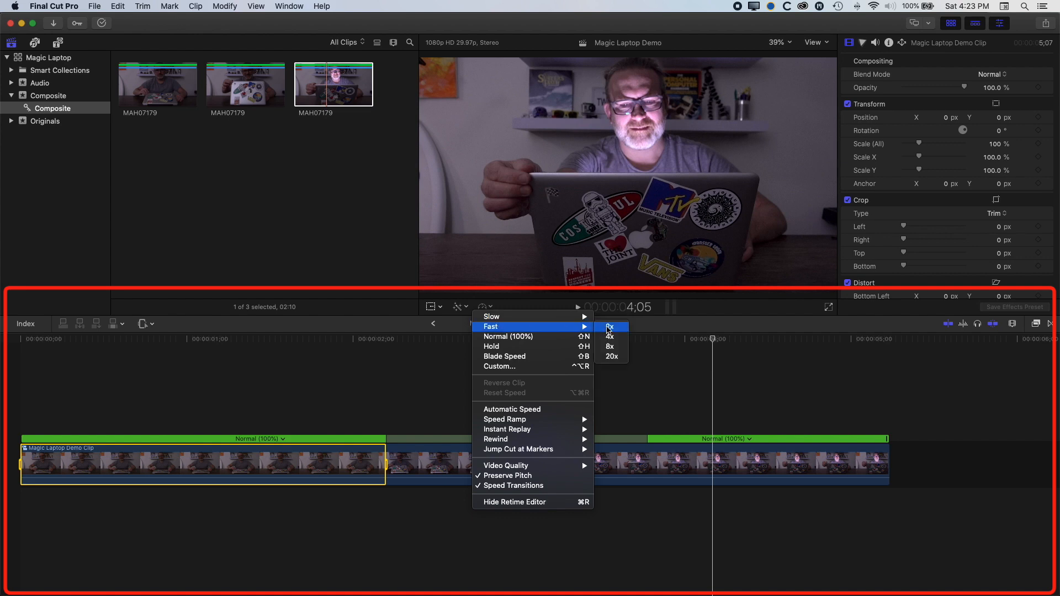
{"action": "left_click", "coordinate": [610, 328]}
{"action": "key", "text": "space"}
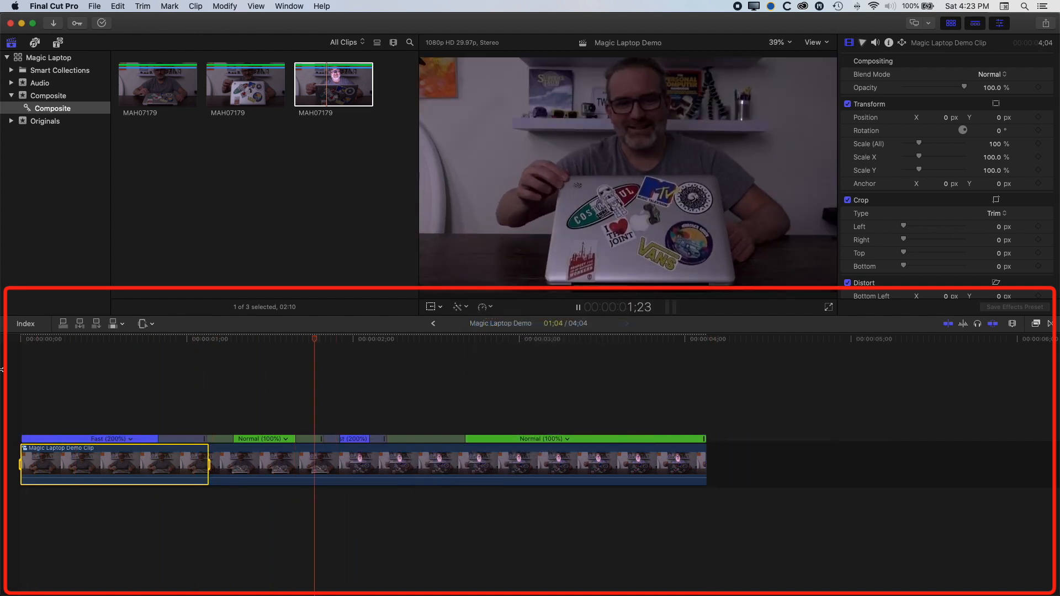
{"action": "key", "text": "space"}
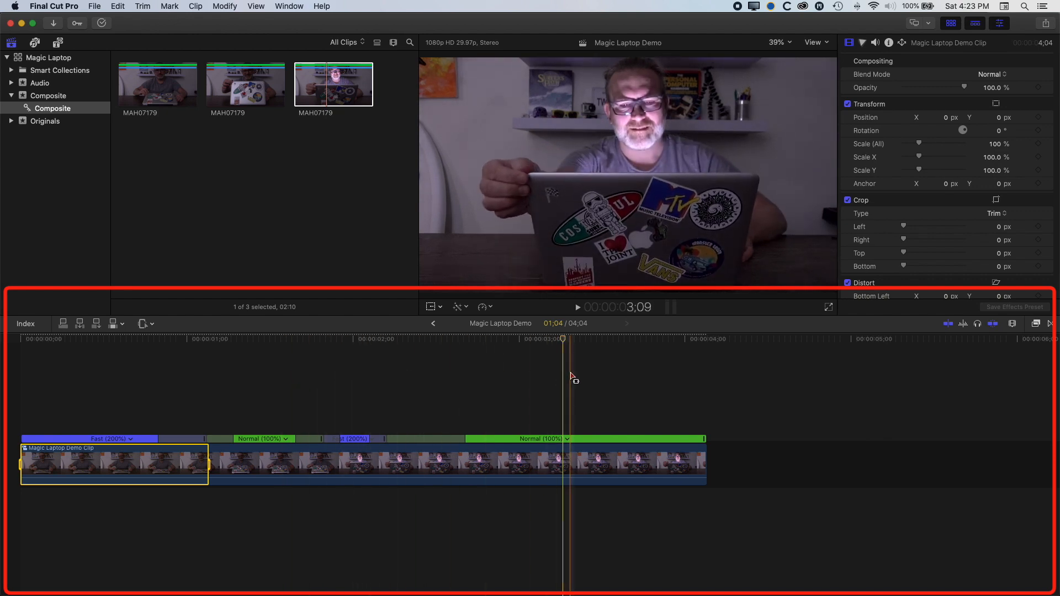
{"action": "key", "text": "space"}
{"action": "key", "text": "space"}
- Trim the compound clip's end to about 3;12 and its start inward to make it 3;00 long
{"action": "left_click_drag", "start_coordinate": [662, 339], "coordinate": [588, 338]}
{"action": "left_click_drag", "start_coordinate": [706, 461], "coordinate": [590, 461]}
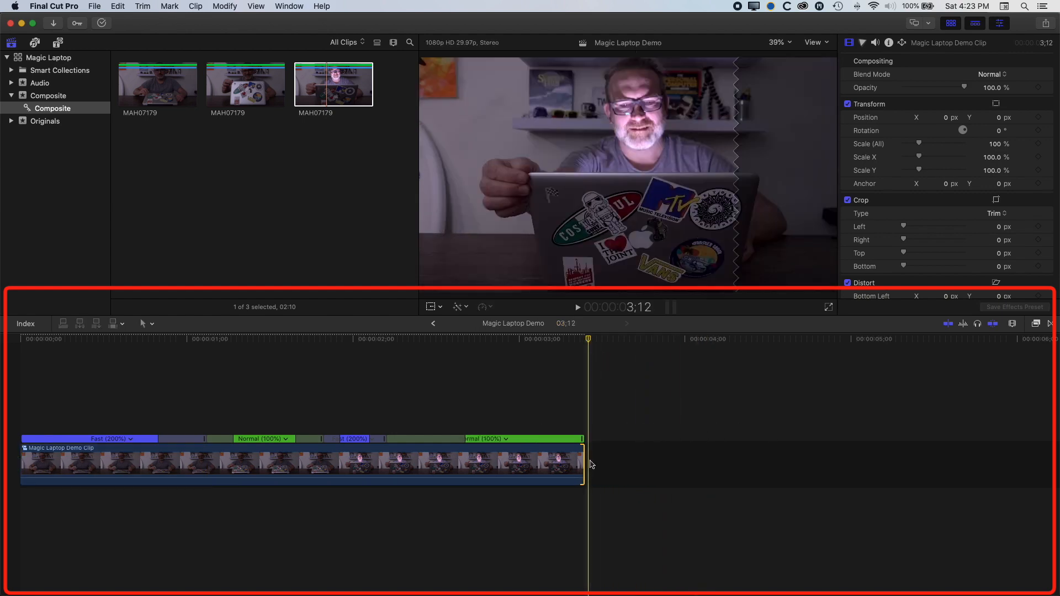
{"action": "left_click_drag", "start_coordinate": [22, 454], "coordinate": [95, 454]}
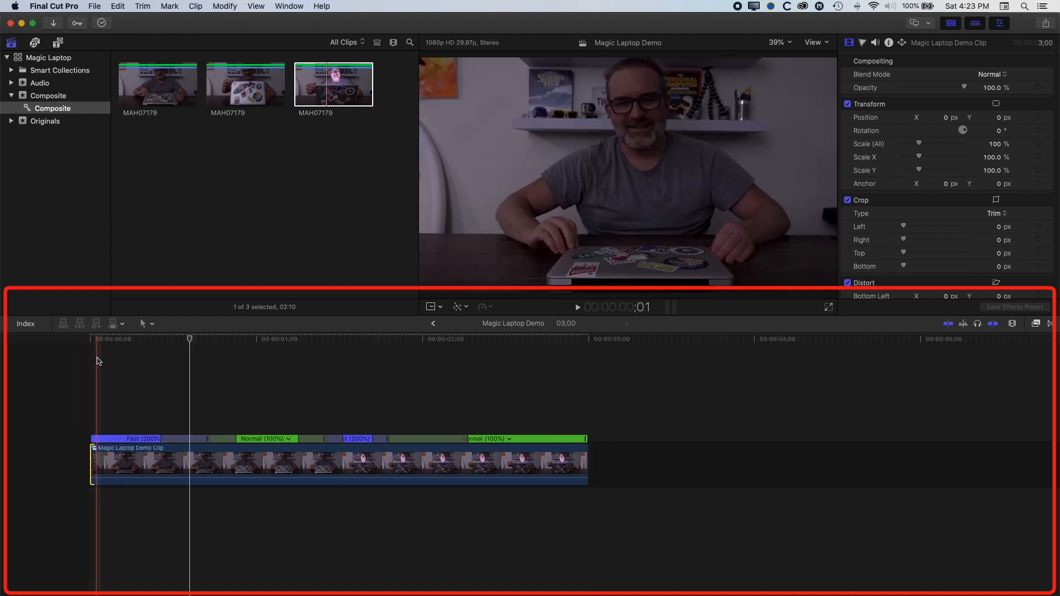
- Play back the trimmed compound clip from its beginning to check the timing
{"action": "key", "text": "space"}
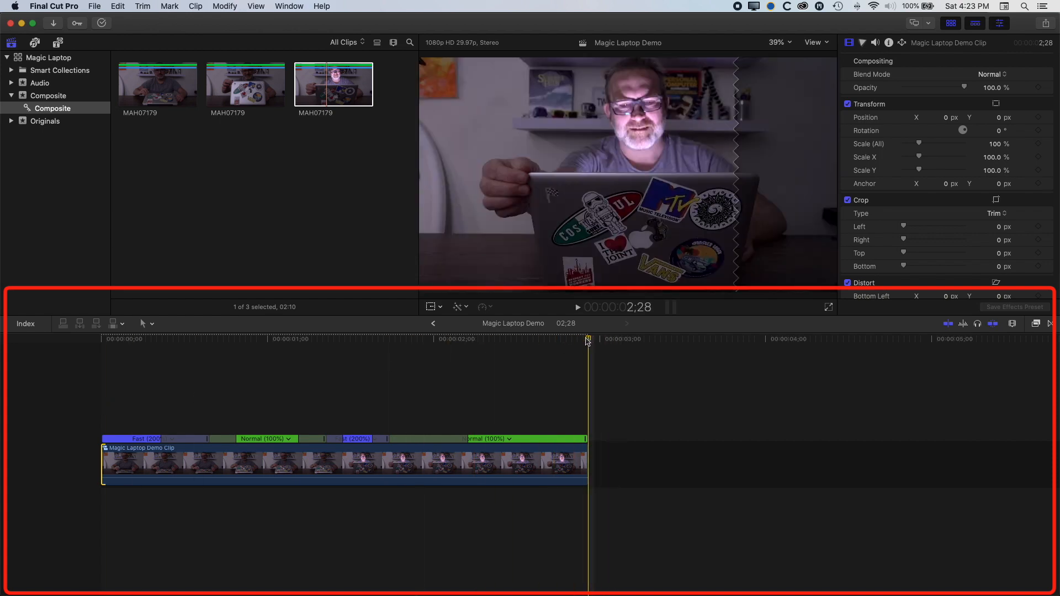
{"action": "key", "text": "Home"}
{"action": "key", "text": "space"}
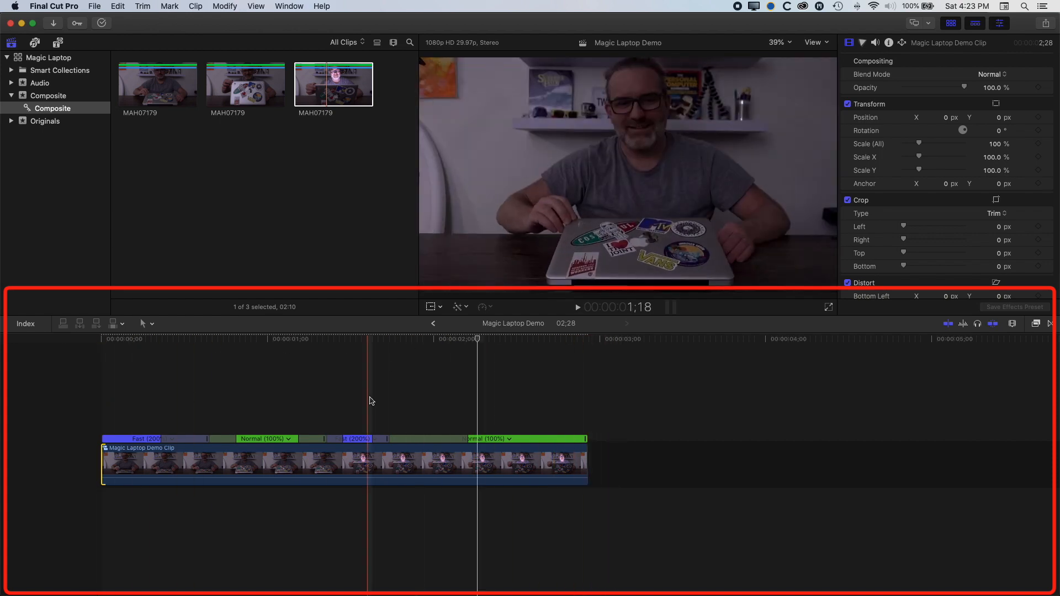
- Apply the Cockcrow preset from the mFilmLook effects to the compound clip and enlarge the viewer
{"action": "left_click", "coordinate": [370, 462]}
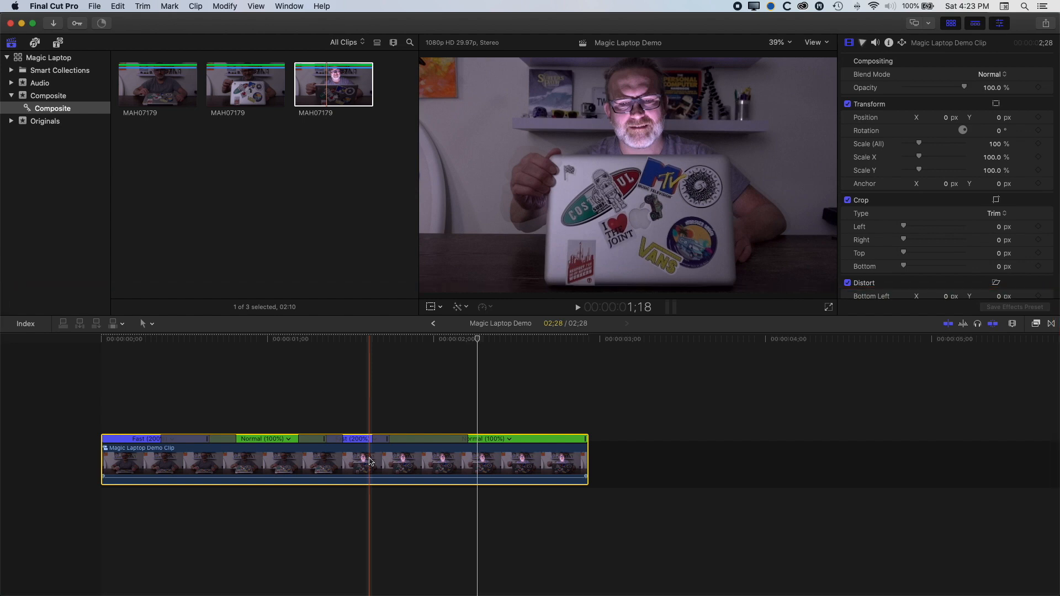
{"action": "left_click", "coordinate": [1036, 324]}
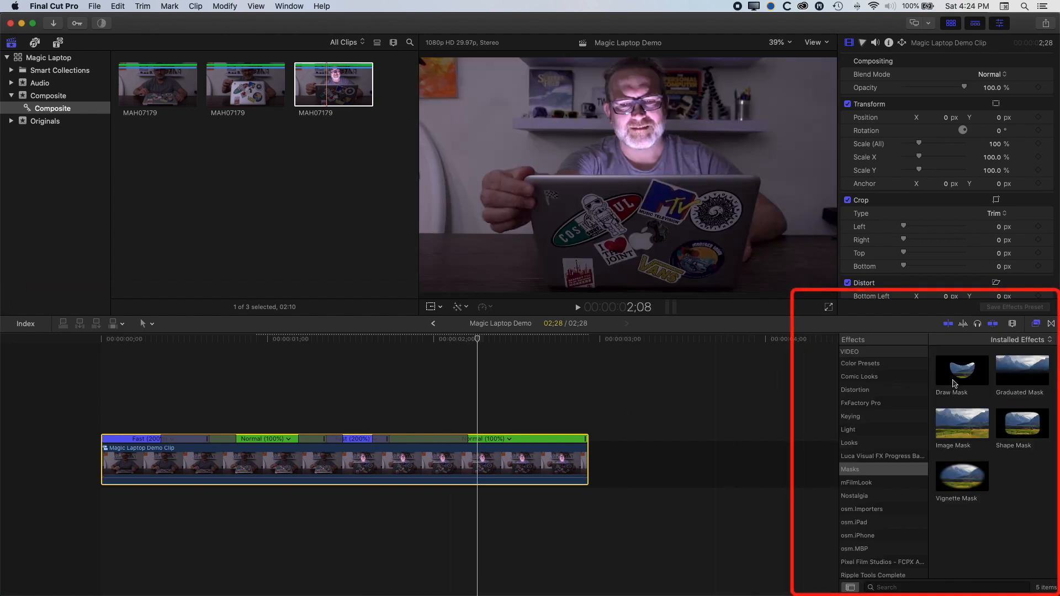
{"action": "left_click", "coordinate": [864, 484]}
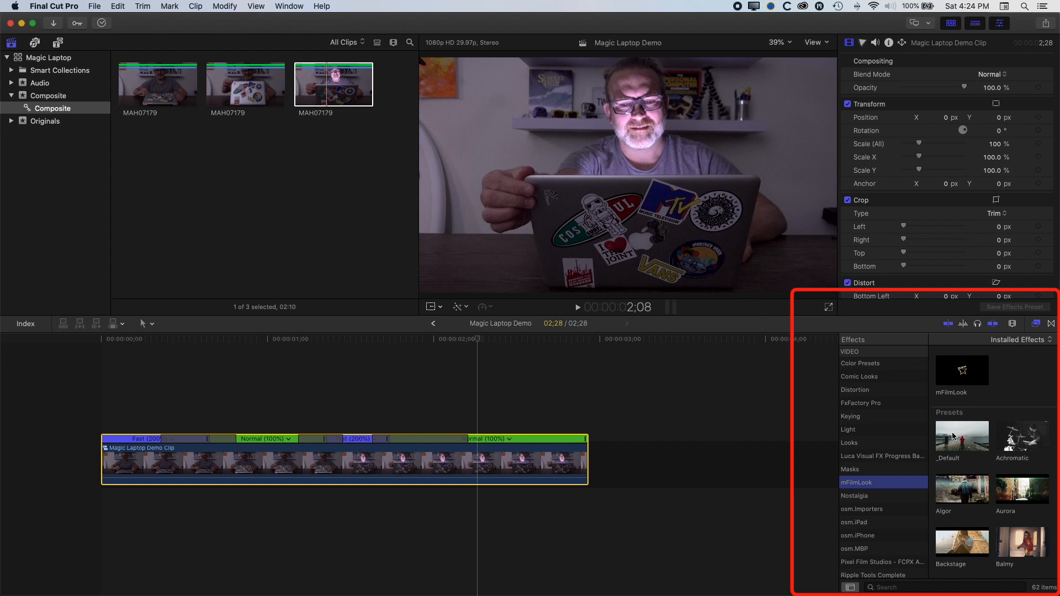
{"action": "scroll", "coordinate": [989, 474], "scroll_direction": "down", "scroll_amount": 5}
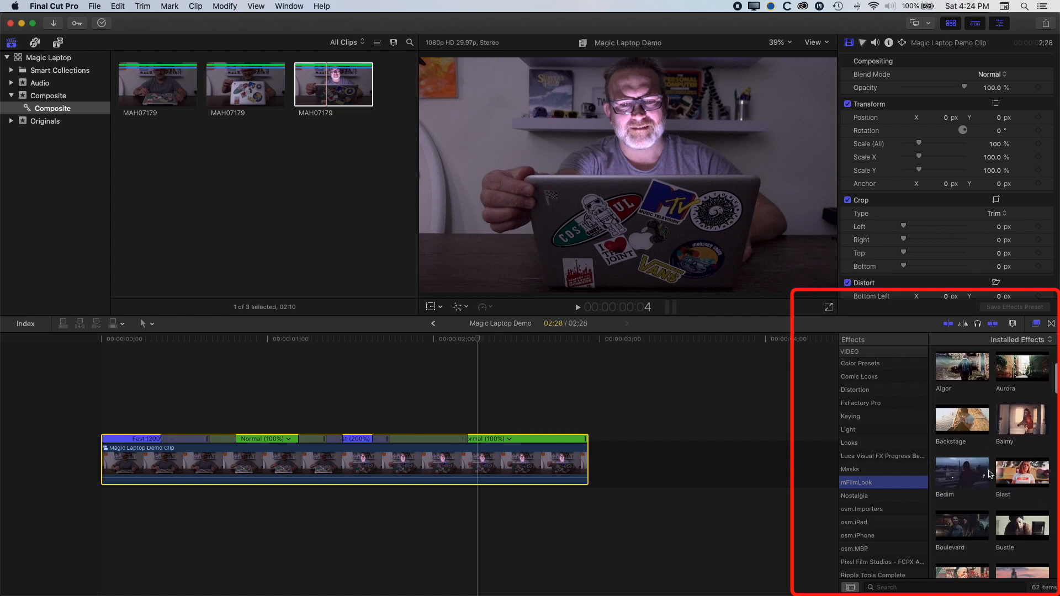
{"action": "scroll", "coordinate": [989, 474], "scroll_direction": "down", "scroll_amount": 8}
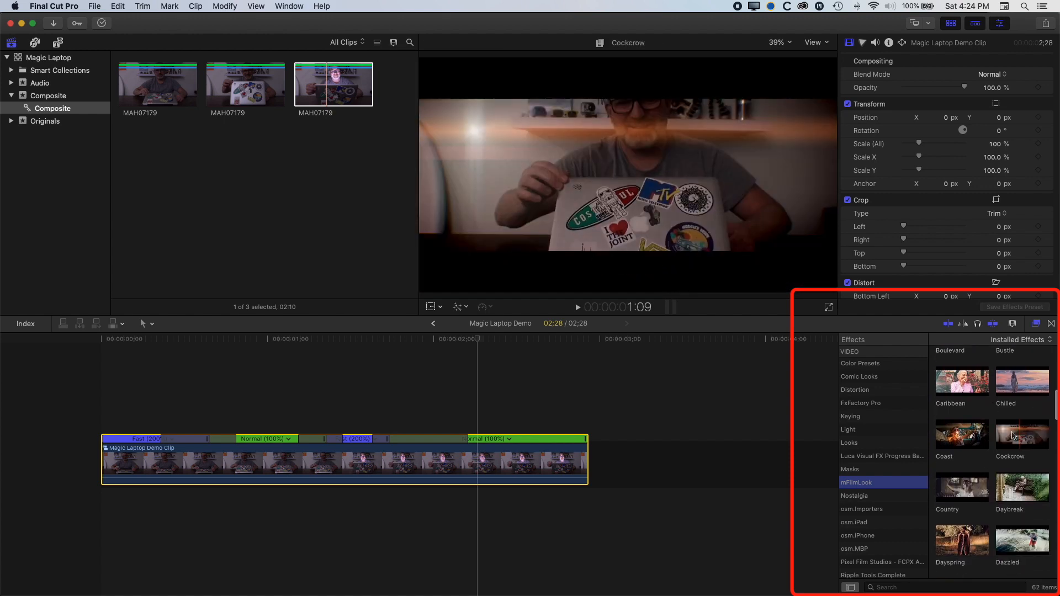
{"action": "left_click_drag", "start_coordinate": [1016, 438], "coordinate": [519, 460]}
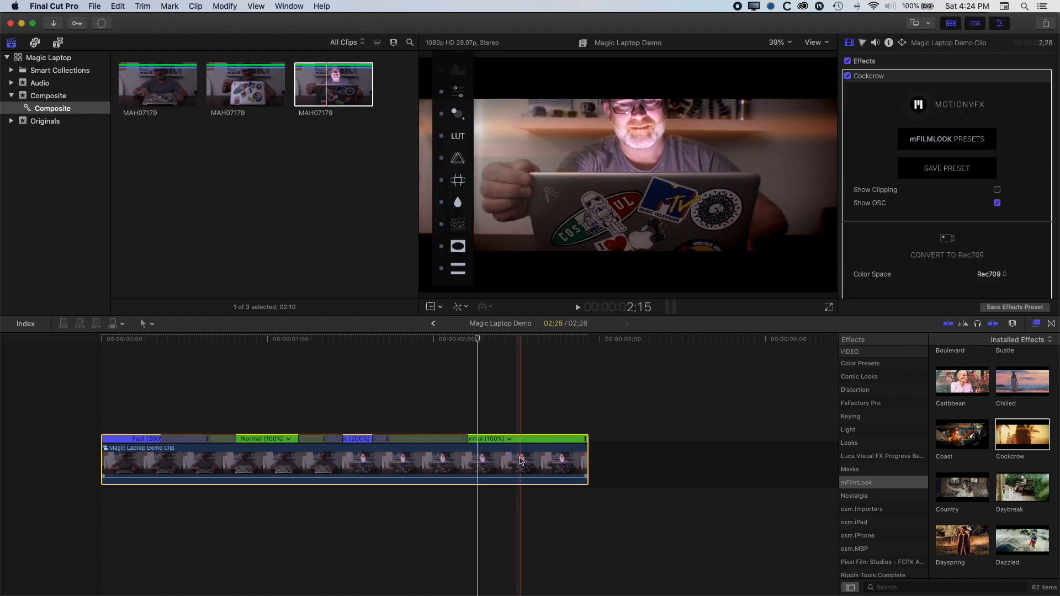
{"action": "left_click_drag", "start_coordinate": [560, 318], "coordinate": [558, 417]}
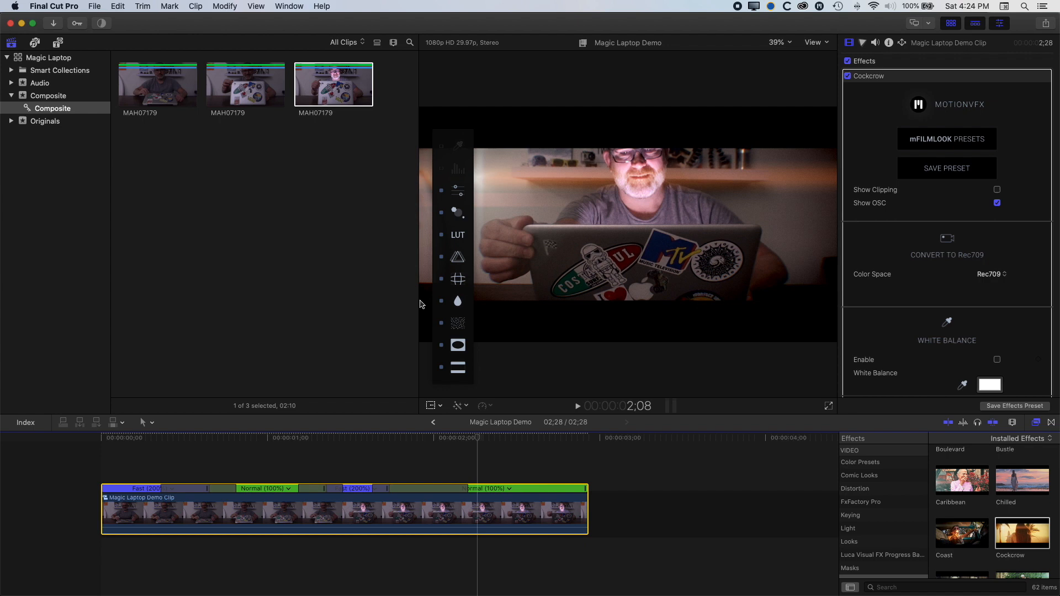
{"action": "left_click_drag", "start_coordinate": [419, 301], "coordinate": [174, 308]}
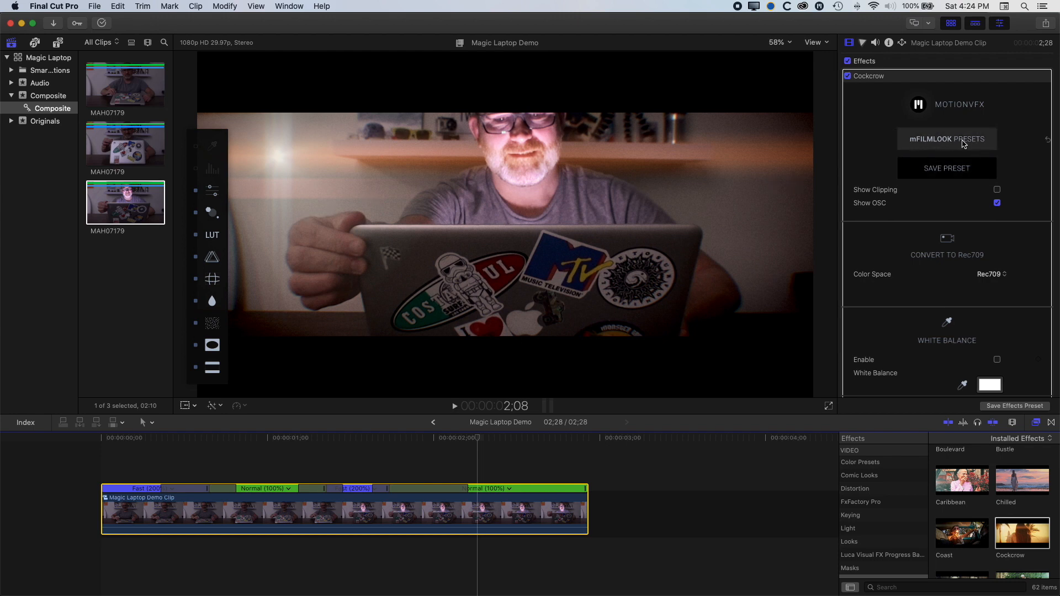
- Try the Bedim look from the mFilmLook presets, return to Cockcrow, and move the presets window clear of the picture
{"action": "left_click", "coordinate": [962, 144]}
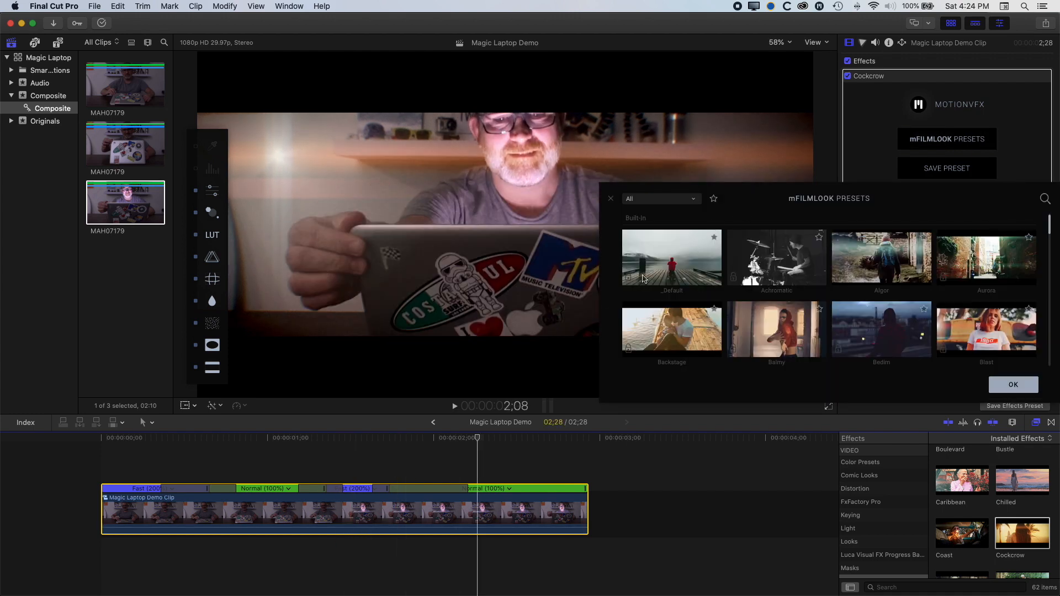
{"action": "left_click", "coordinate": [880, 333]}
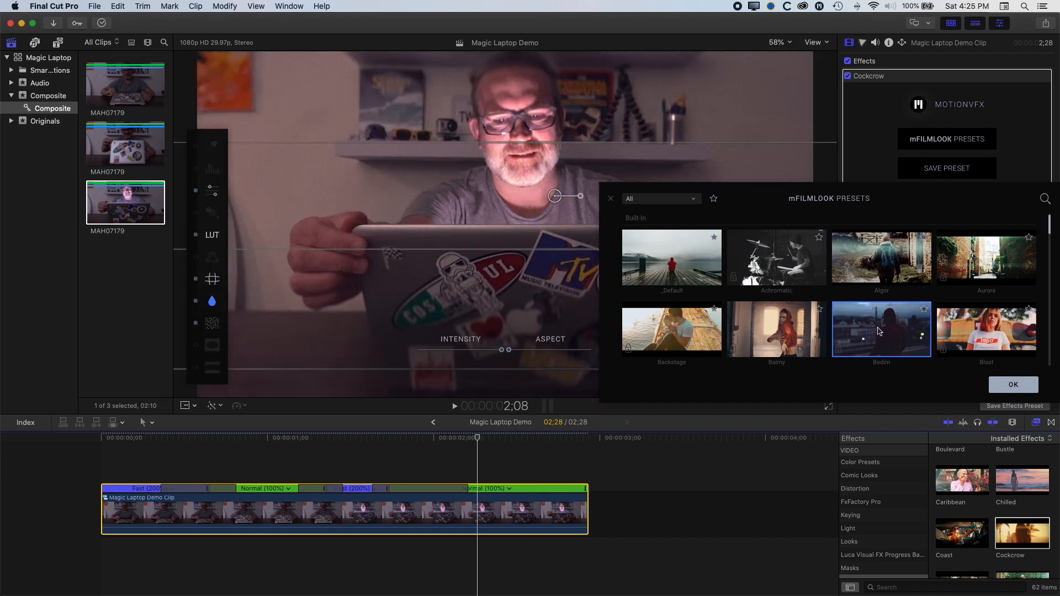
{"action": "scroll", "coordinate": [886, 336], "scroll_direction": "down", "scroll_amount": 6}
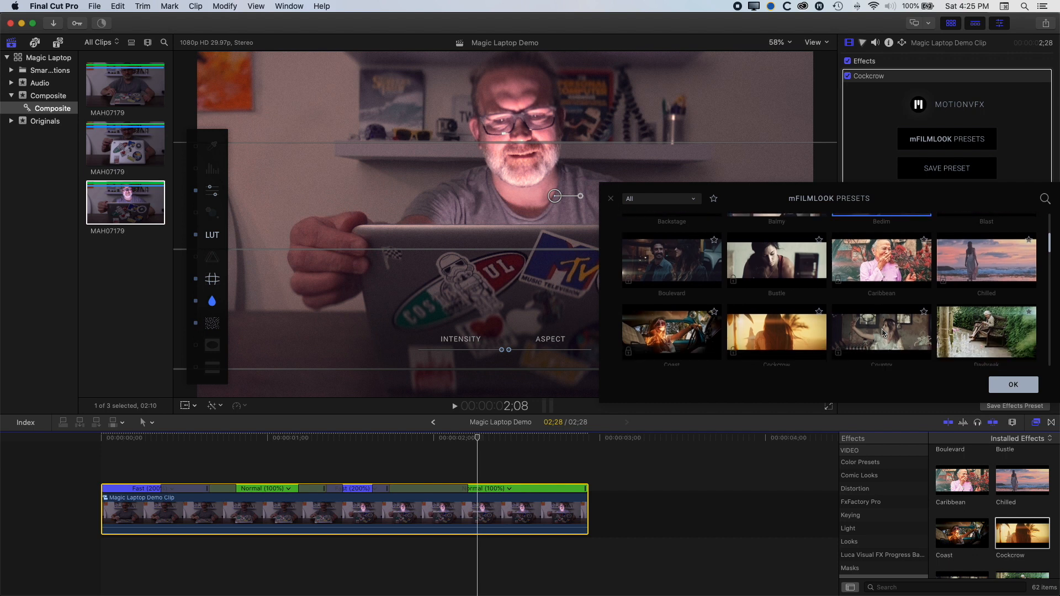
{"action": "left_click", "coordinate": [787, 296]}
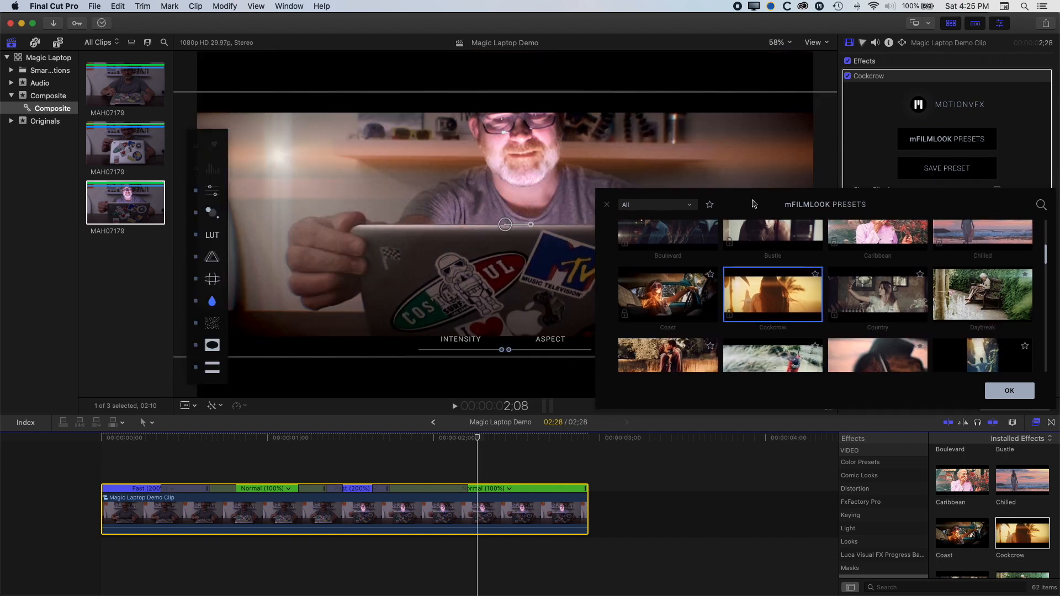
{"action": "left_click_drag", "start_coordinate": [759, 192], "coordinate": [765, 379]}
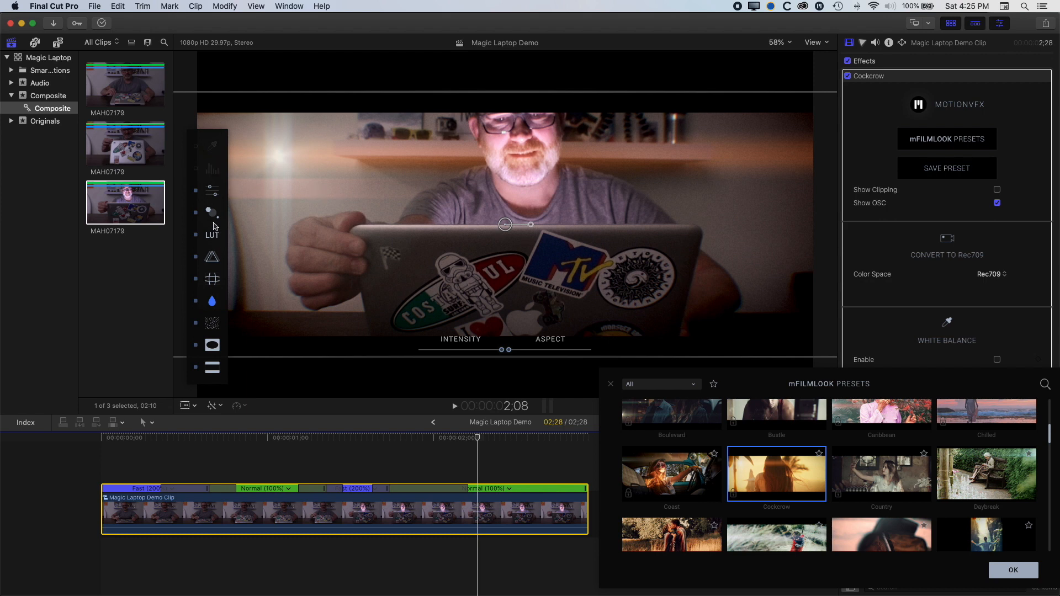
- Move the off-screen flare close to the man's face and open the letterbox bars to the full frame
{"action": "left_click", "coordinate": [212, 213]}
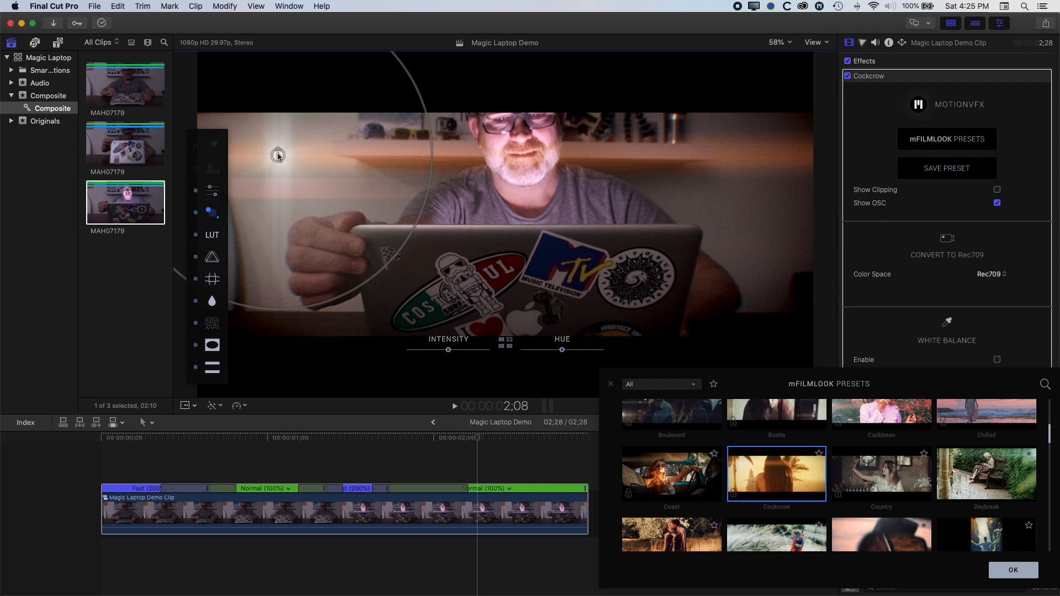
{"action": "left_click_drag", "start_coordinate": [277, 151], "coordinate": [465, 143]}
{"action": "left_click", "coordinate": [211, 369]}
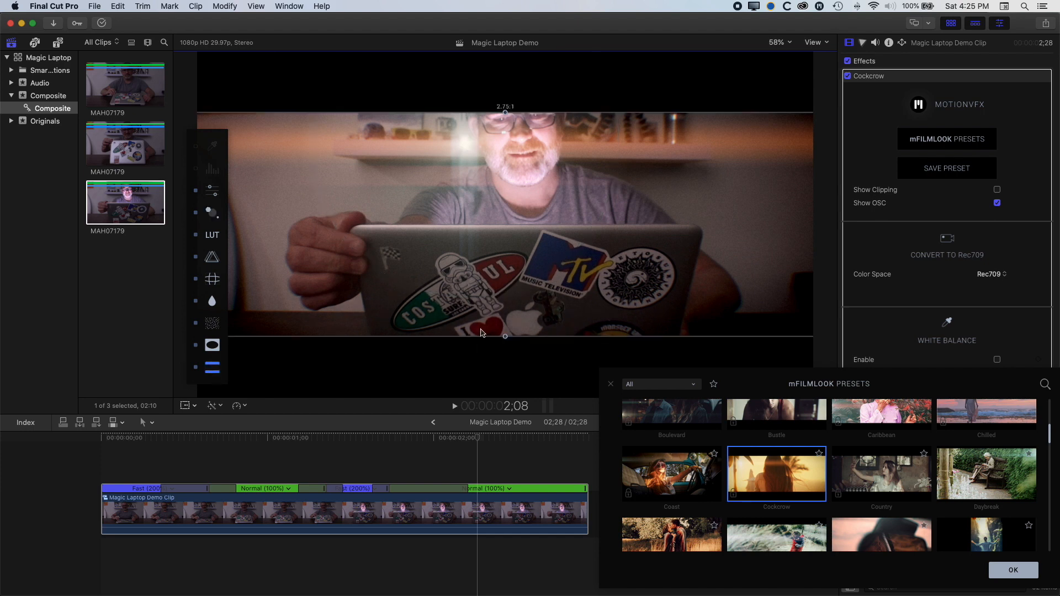
{"action": "left_click_drag", "start_coordinate": [507, 339], "coordinate": [512, 420]}
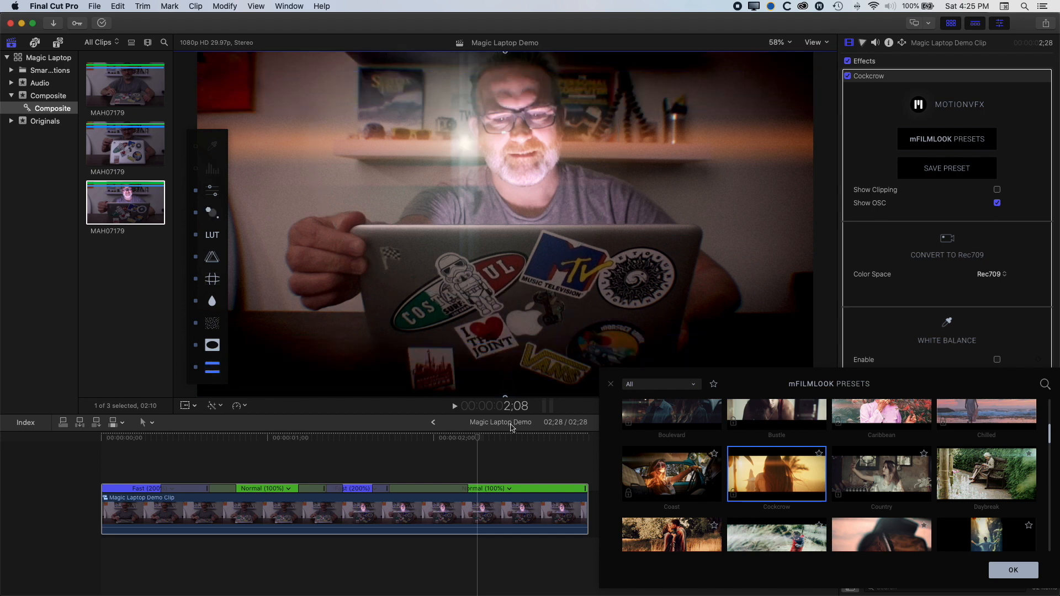
- Place the flare just beside the man's forehead, checking it at 1;17, and shrink its scale to about 0.89
{"action": "left_click", "coordinate": [216, 215]}
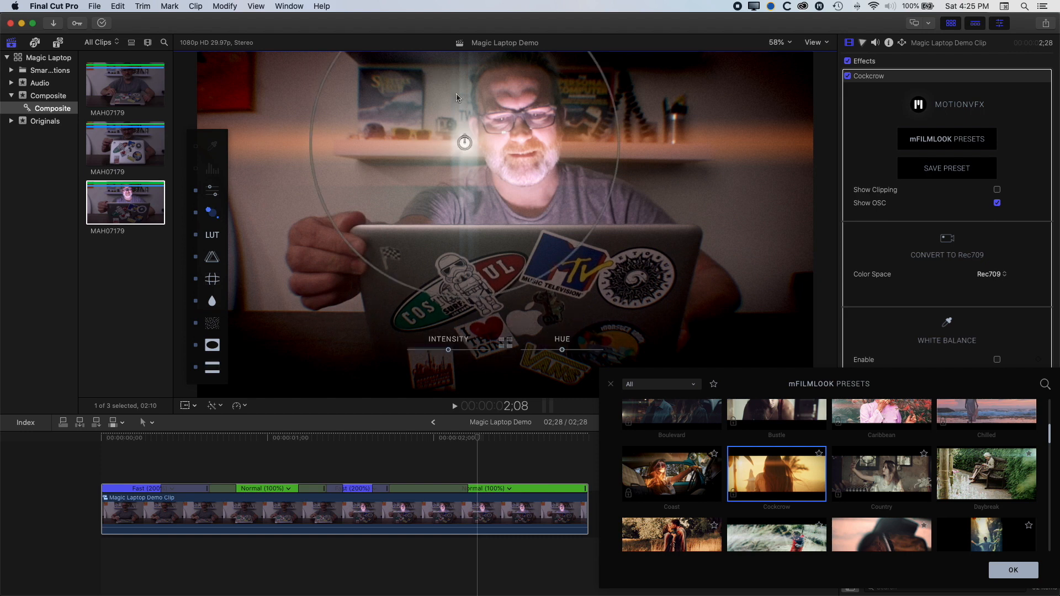
{"action": "left_click_drag", "start_coordinate": [467, 148], "coordinate": [483, 122]}
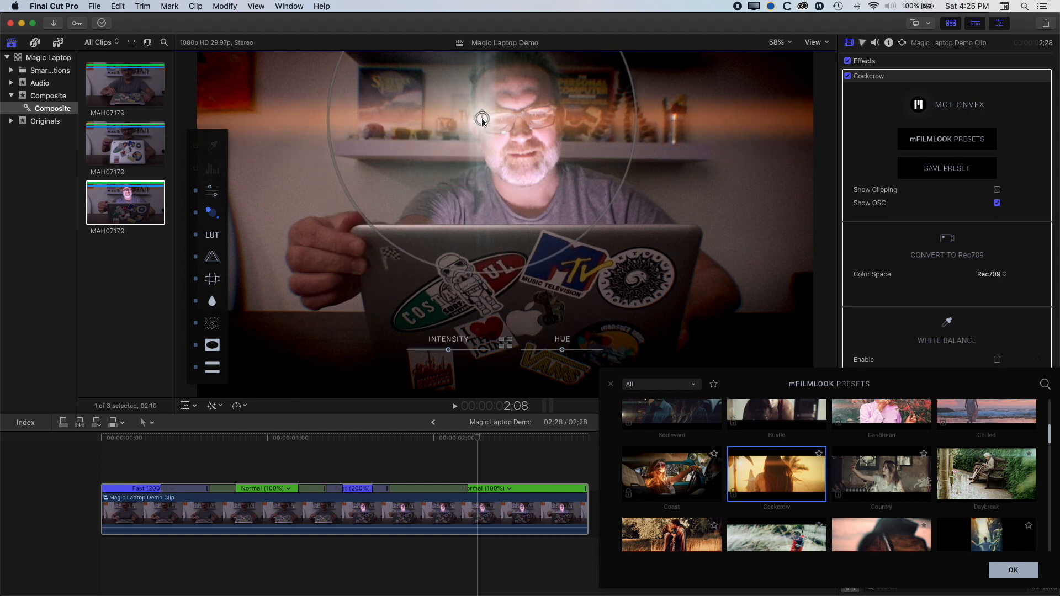
{"action": "left_click_drag", "start_coordinate": [474, 459], "coordinate": [366, 450]}
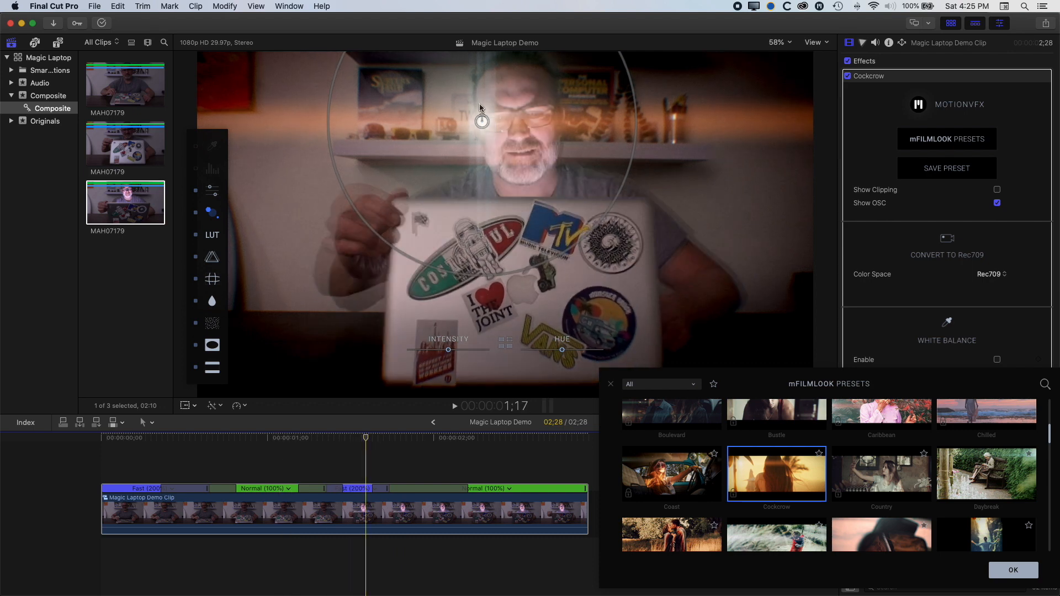
{"action": "left_click_drag", "start_coordinate": [481, 122], "coordinate": [484, 120]}
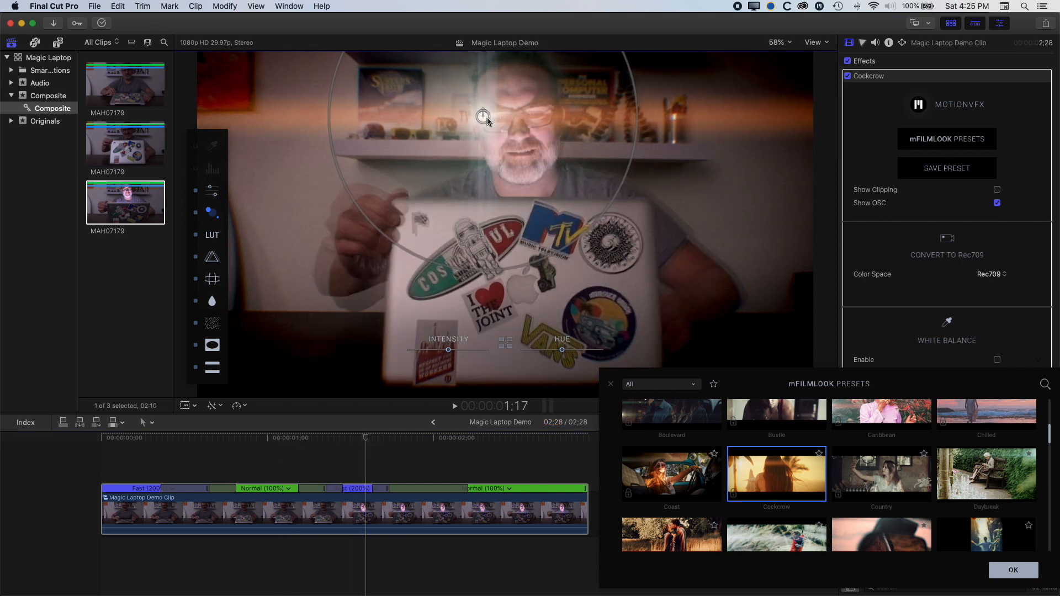
{"action": "left_click_drag", "start_coordinate": [636, 164], "coordinate": [616, 161]}
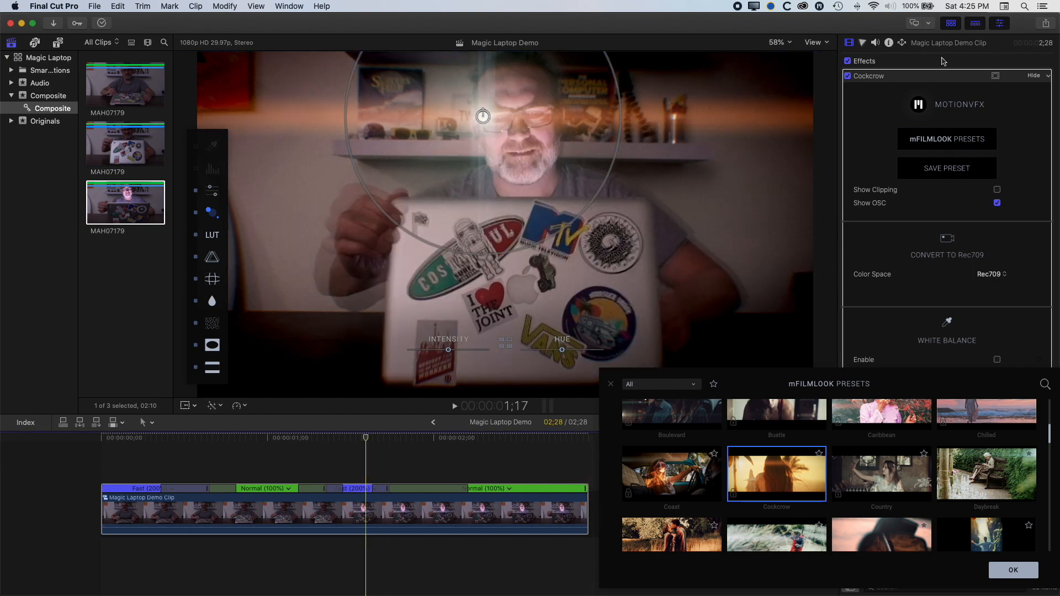
- Set the off-screen flare's intensity to 0.32 with a keyframe at 1;17
{"action": "left_click_drag", "start_coordinate": [779, 378], "coordinate": [549, 376]}
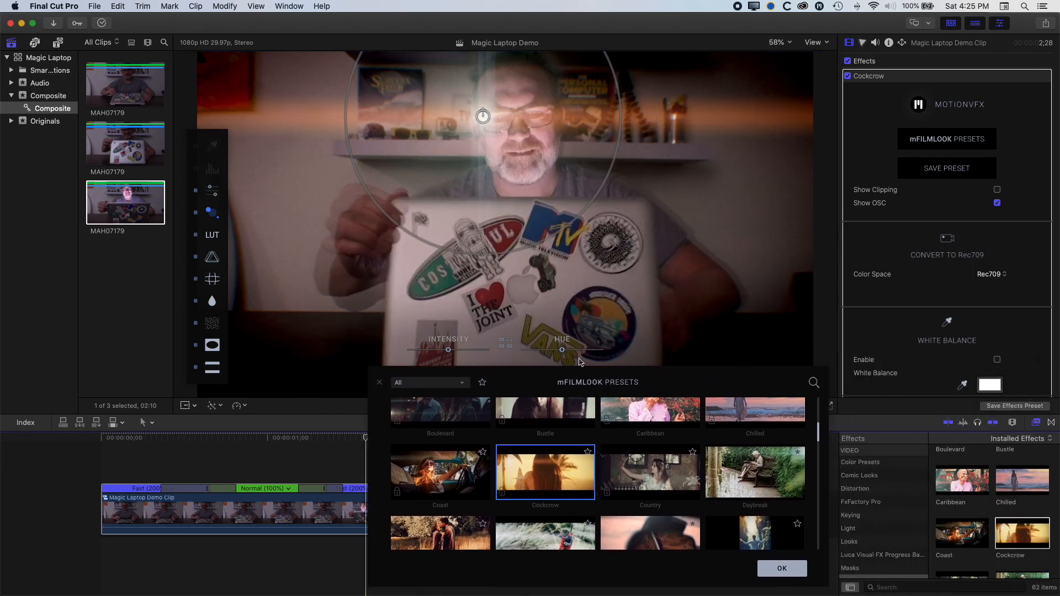
{"action": "double_click", "coordinate": [1000, 48]}
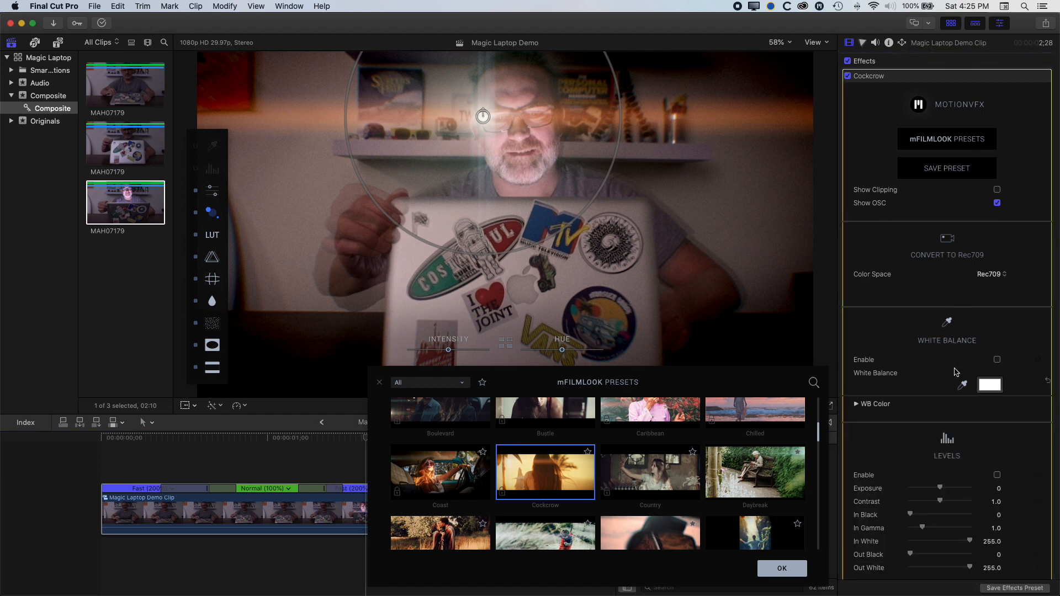
{"action": "scroll", "coordinate": [956, 373], "scroll_direction": "down", "scroll_amount": 5}
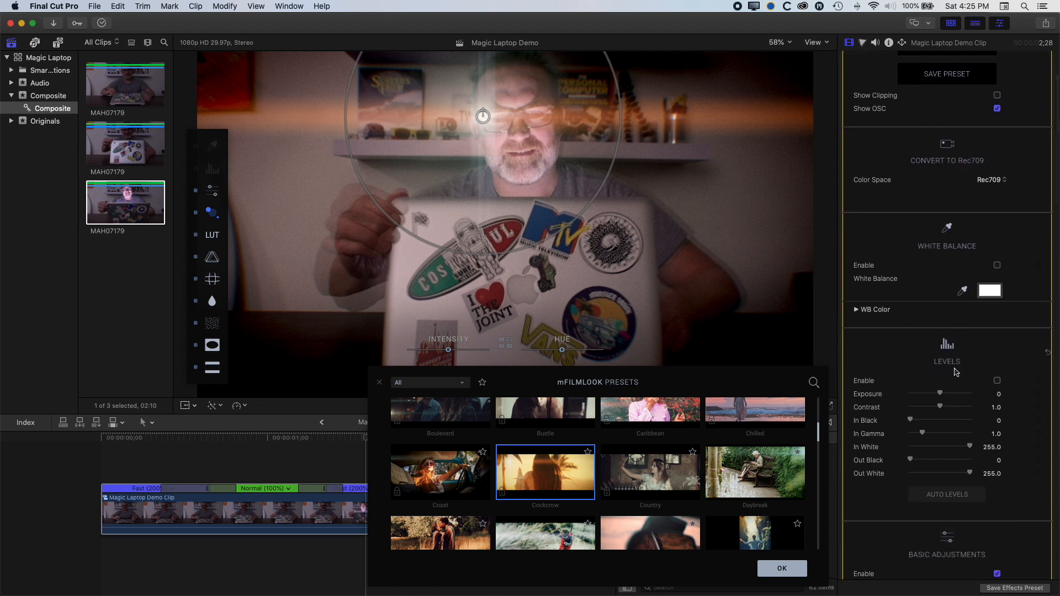
{"action": "scroll", "coordinate": [956, 373], "scroll_direction": "down", "scroll_amount": 6}
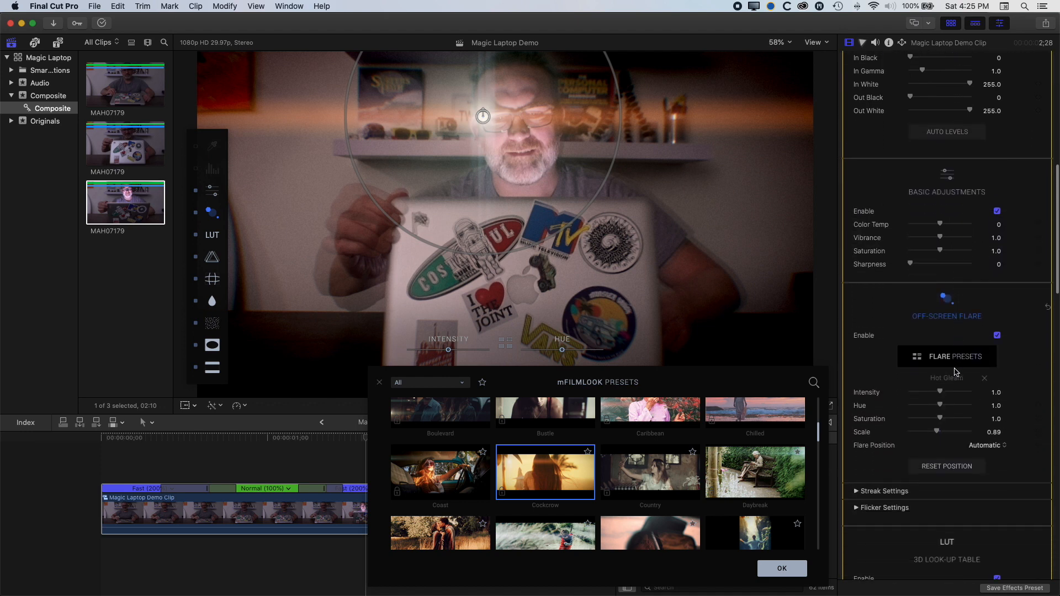
{"action": "left_click_drag", "start_coordinate": [940, 385], "coordinate": [921, 388]}
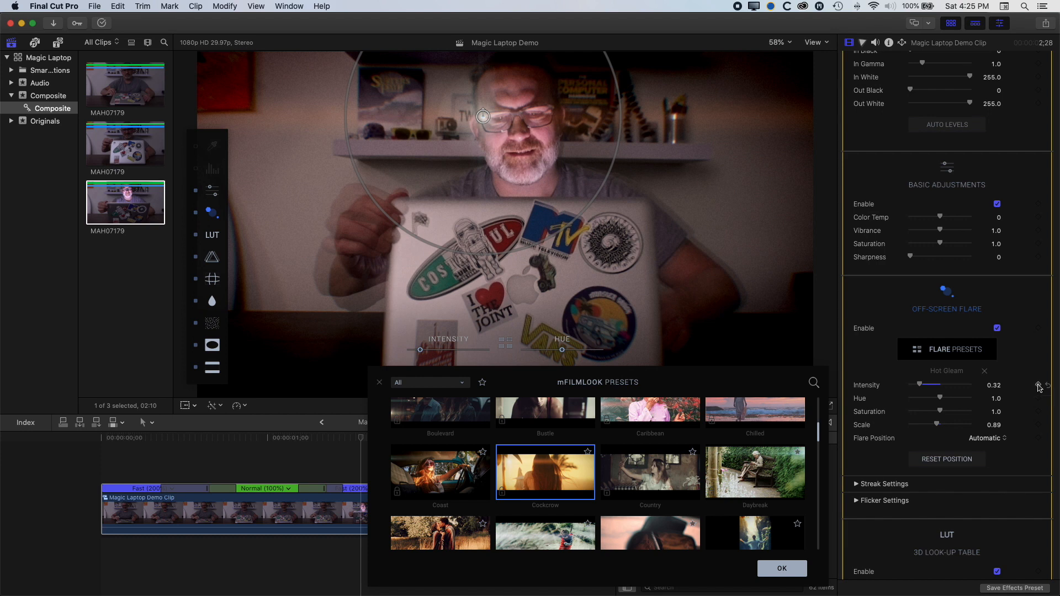
- Set the flare's intensity to 0 at 1;15, close the presets window, and play back the flare's appearance
{"action": "left_click_drag", "start_coordinate": [362, 438], "coordinate": [355, 438]}
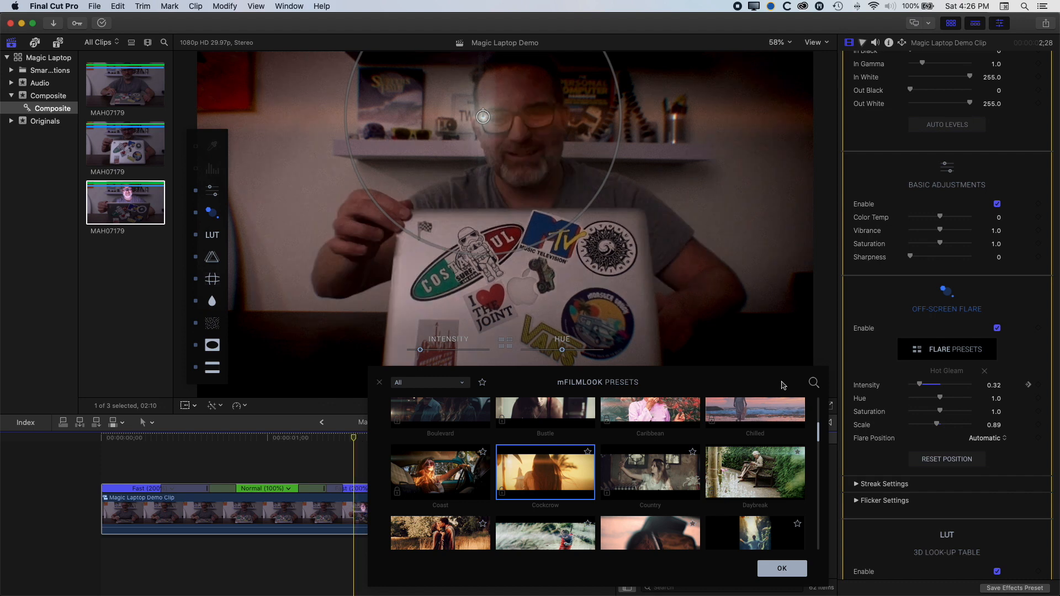
{"action": "left_click_drag", "start_coordinate": [920, 388], "coordinate": [869, 384]}
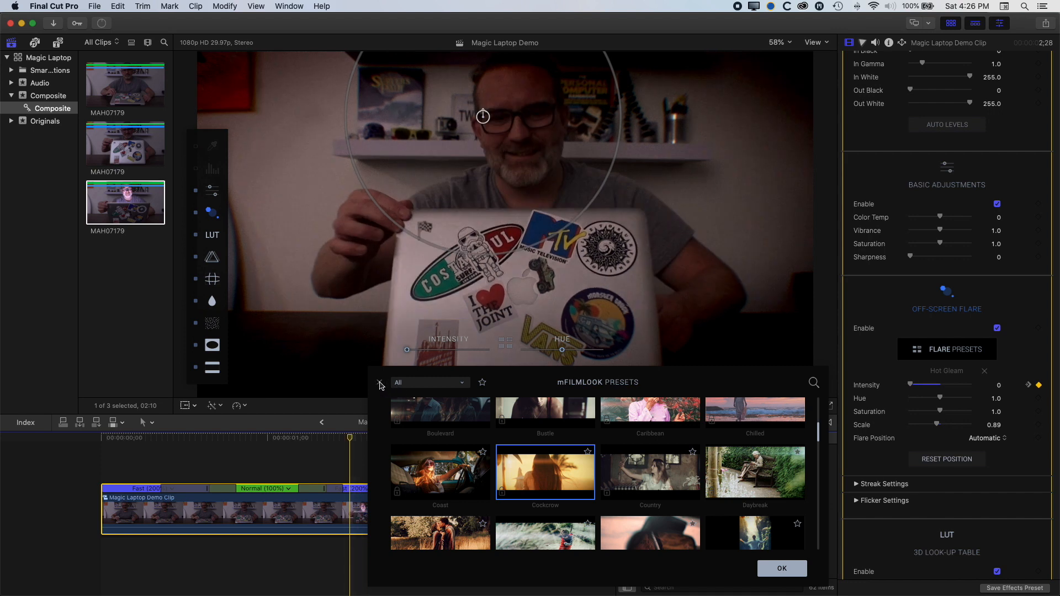
{"action": "left_click", "coordinate": [380, 383]}
{"action": "left_click_drag", "start_coordinate": [349, 434], "coordinate": [217, 440]}
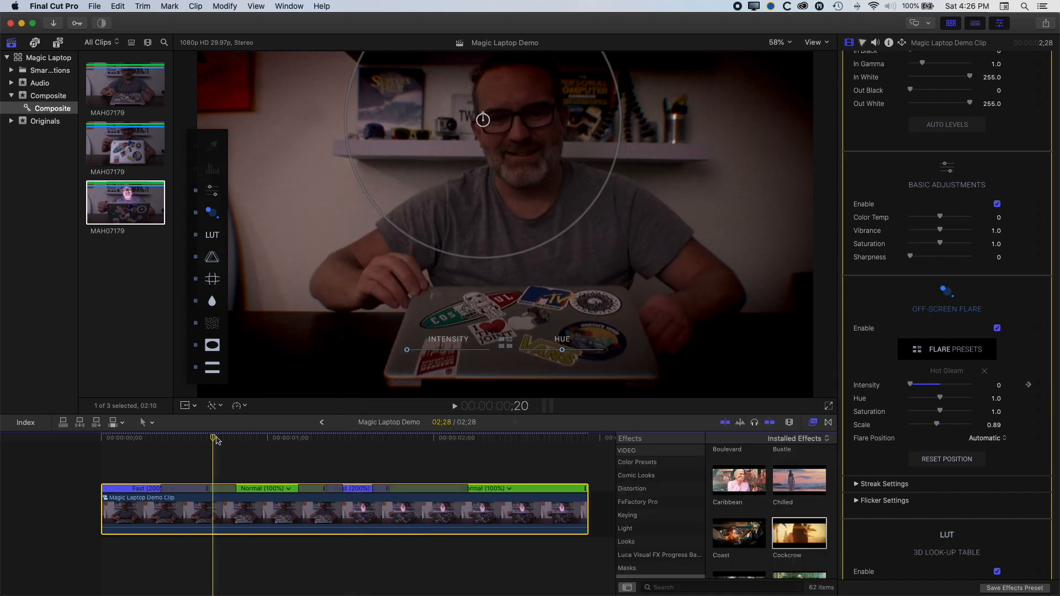
{"action": "key", "text": "space"}
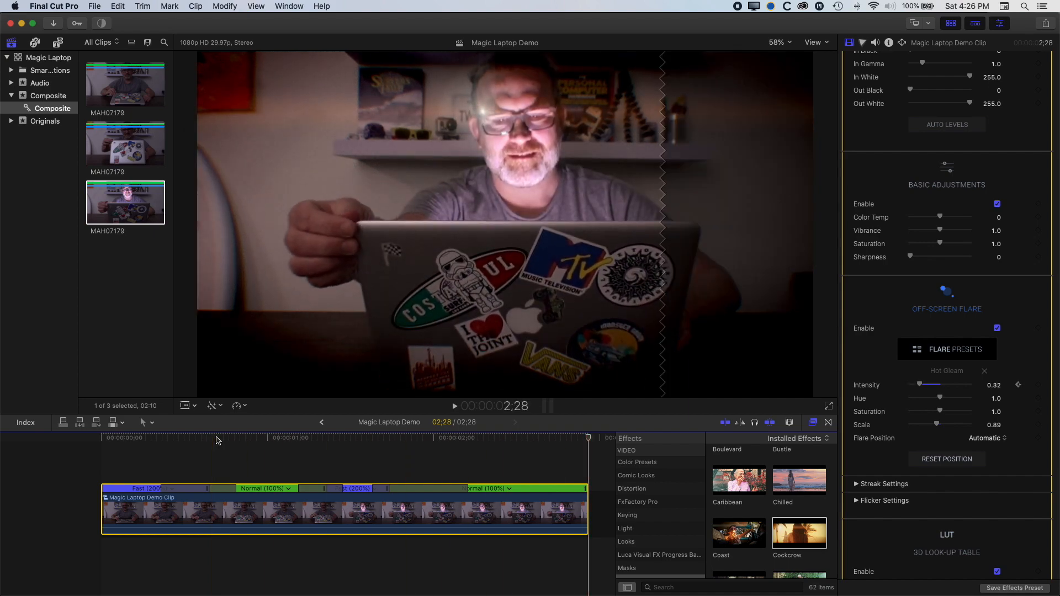
- Lower the flare's intensity at the 1;17 keyframe to 0.16
{"action": "left_click_drag", "start_coordinate": [582, 434], "coordinate": [363, 457]}
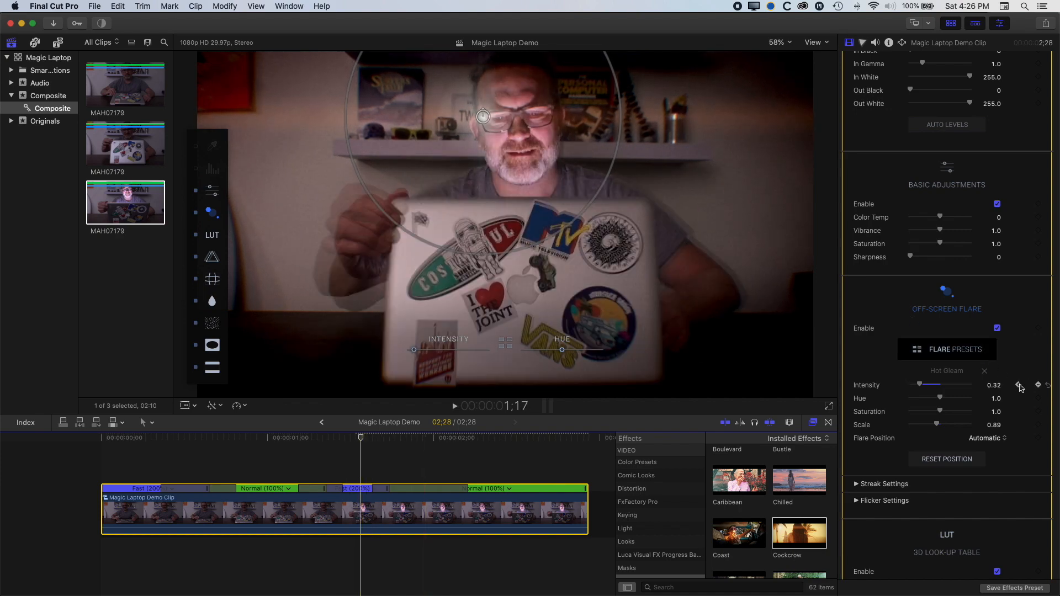
{"action": "left_click", "coordinate": [1019, 385]}
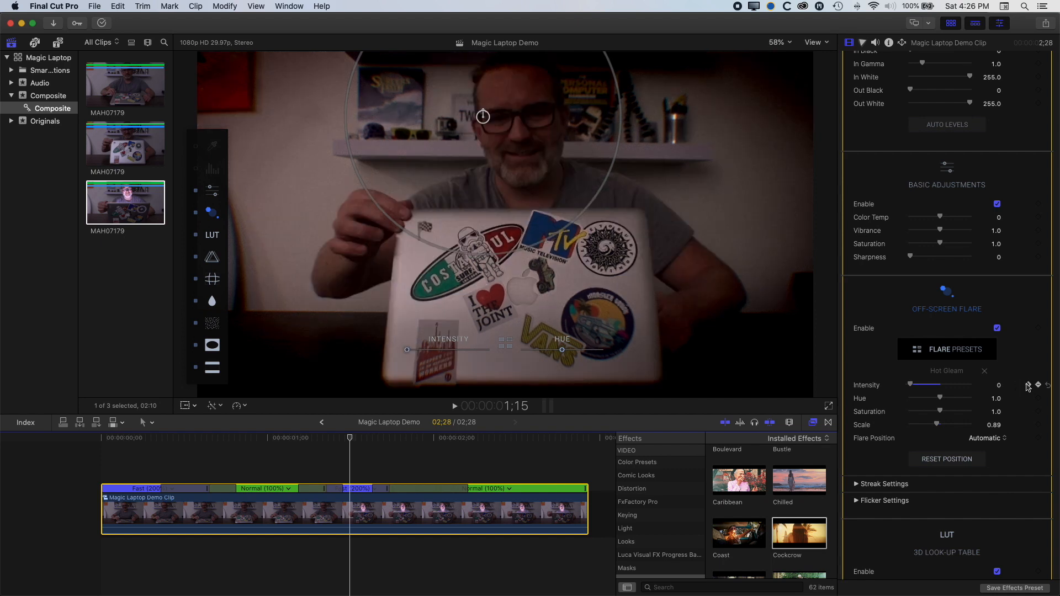
{"action": "left_click", "coordinate": [1028, 385]}
{"action": "left_click_drag", "start_coordinate": [921, 388], "coordinate": [916, 387]}
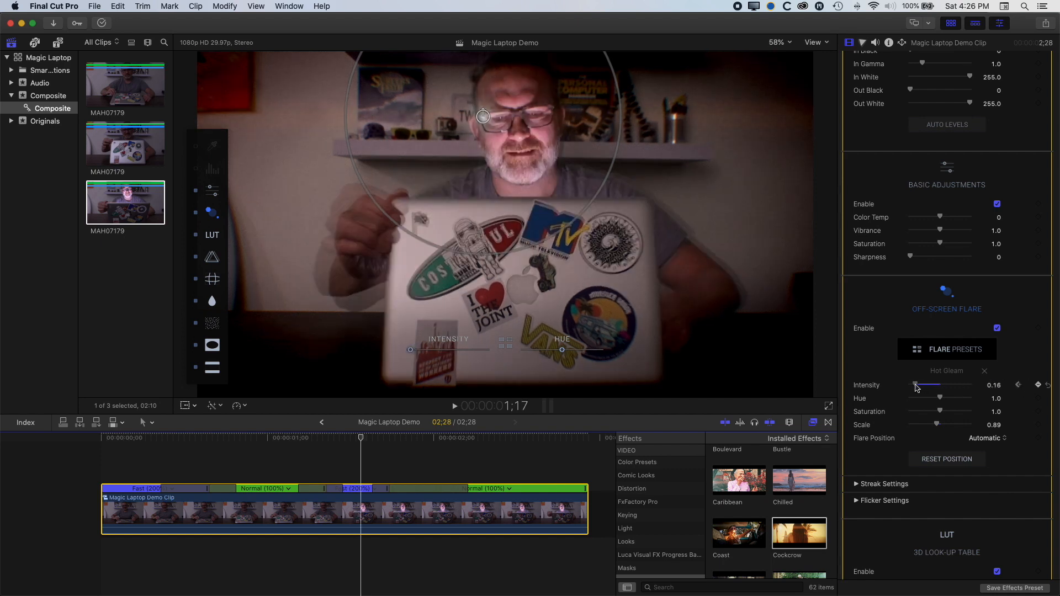
- Shrink the off-screen flare's scale to 0.76 and play back the reveal from around 1;00
{"action": "left_click_drag", "start_coordinate": [938, 425], "coordinate": [934, 426]}
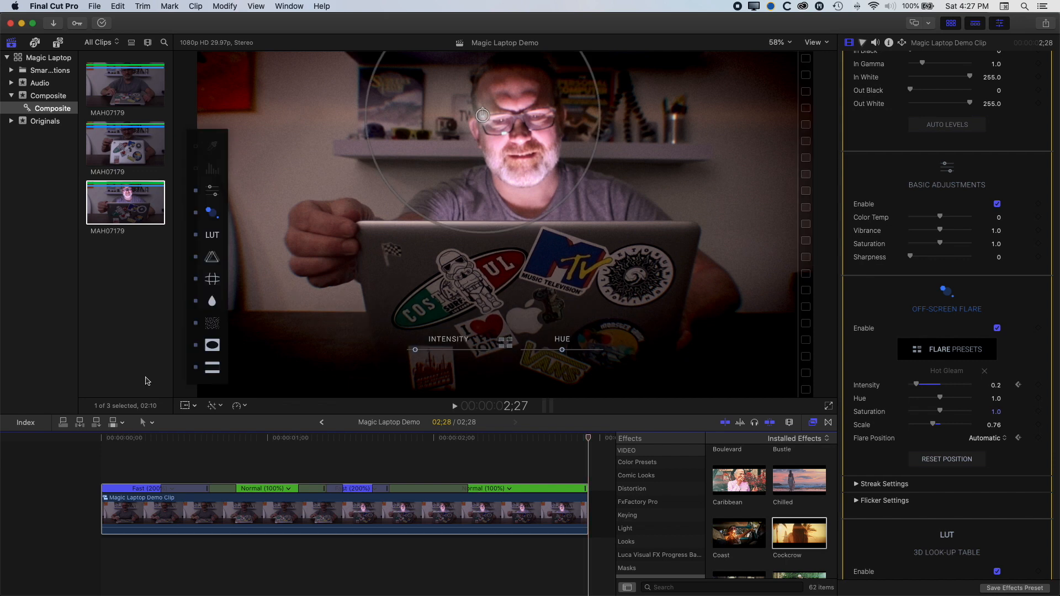
{"action": "left_click", "coordinate": [278, 440]}
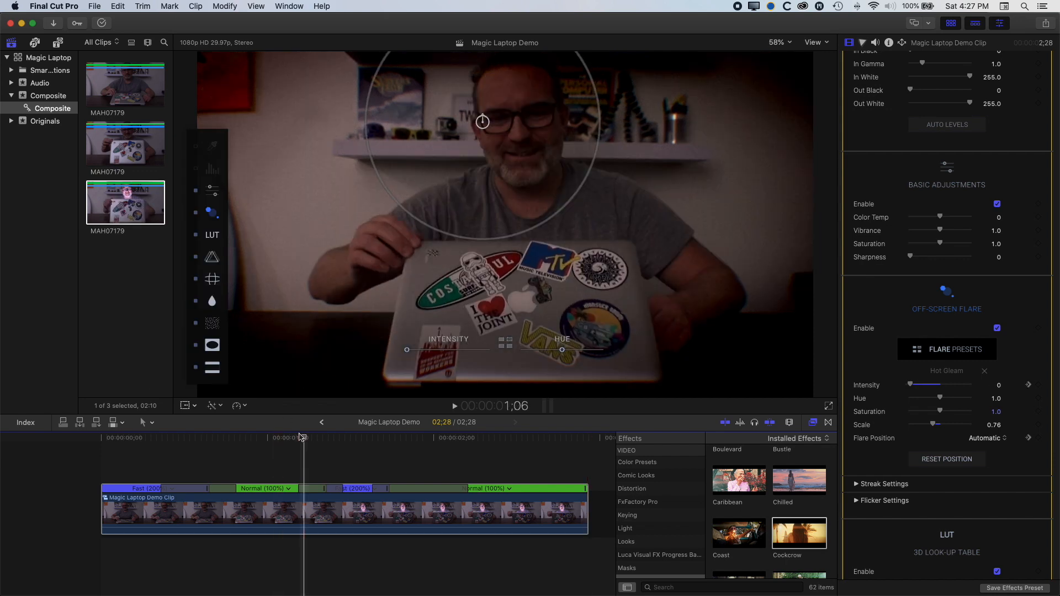
{"action": "key", "text": "space"}
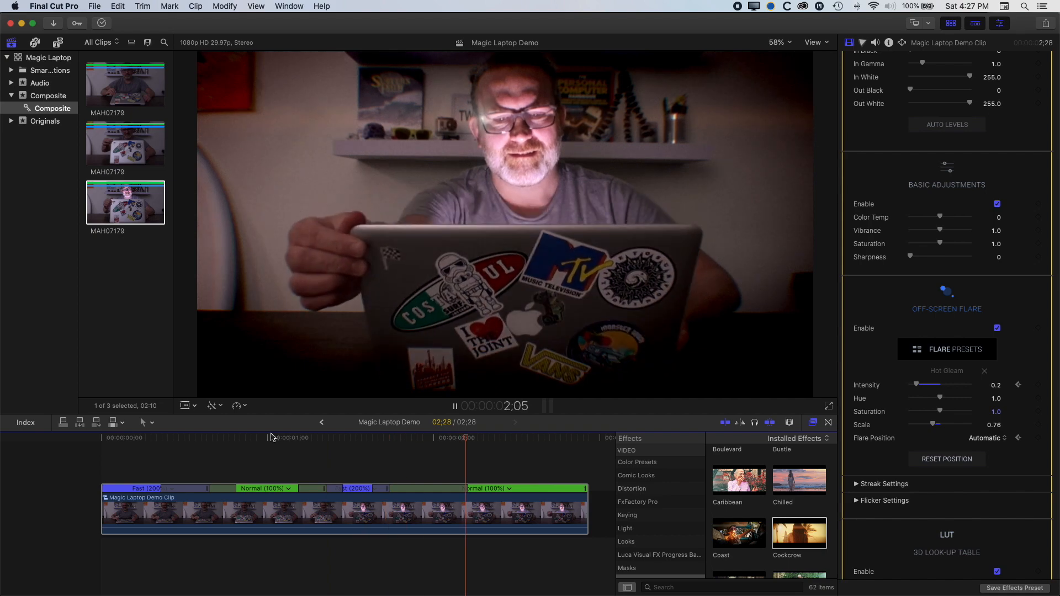
{"action": "key", "text": "space"}
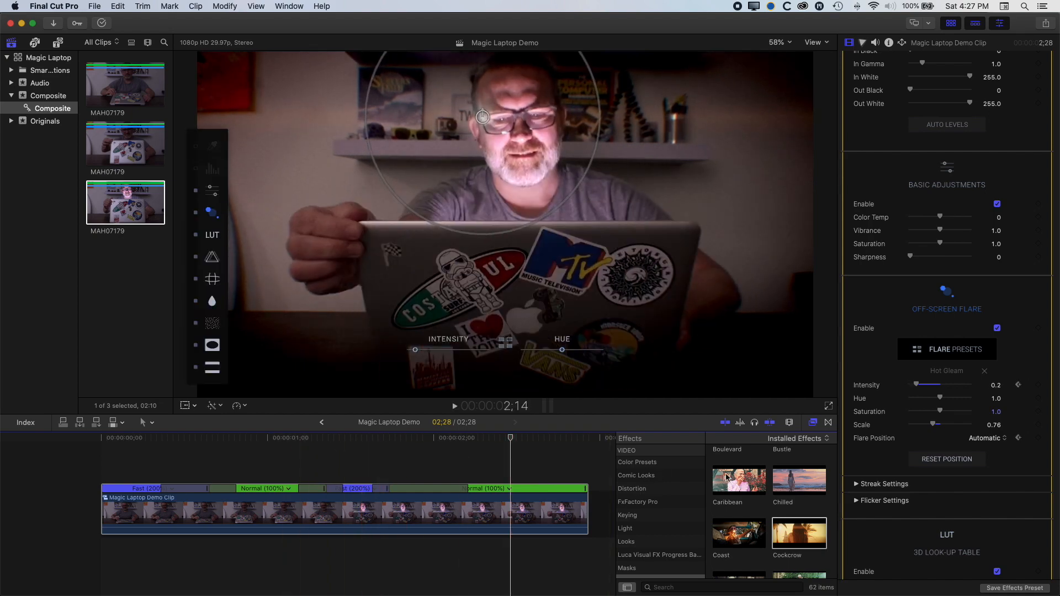
- Open the mFilmLook presets browser, move it clear of the man's face and enlarge it to show more presets
{"action": "scroll", "coordinate": [947, 166], "scroll_direction": "up", "scroll_amount": 15}
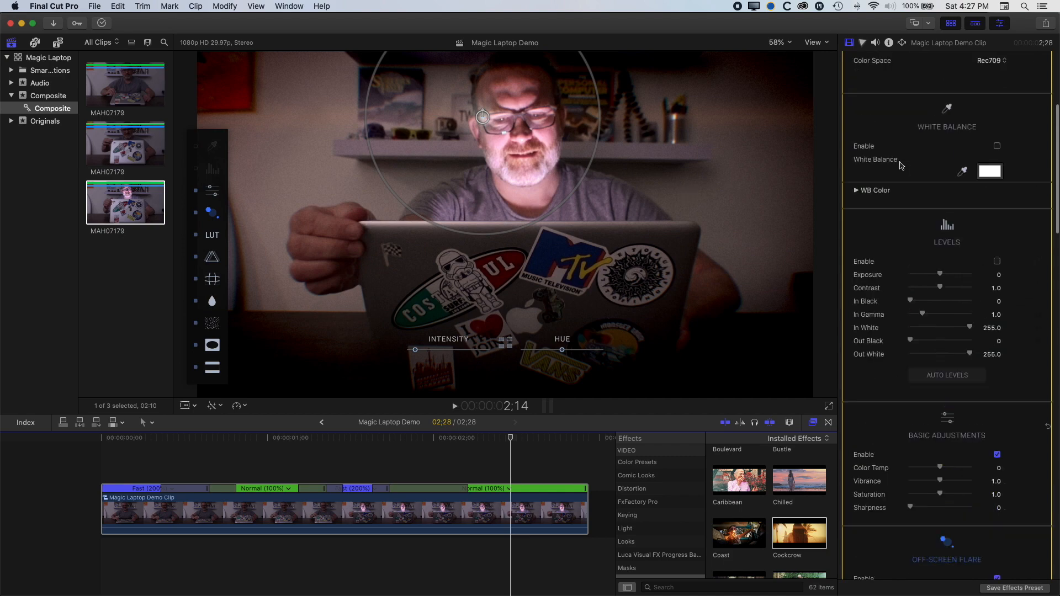
{"action": "left_click", "coordinate": [950, 139]}
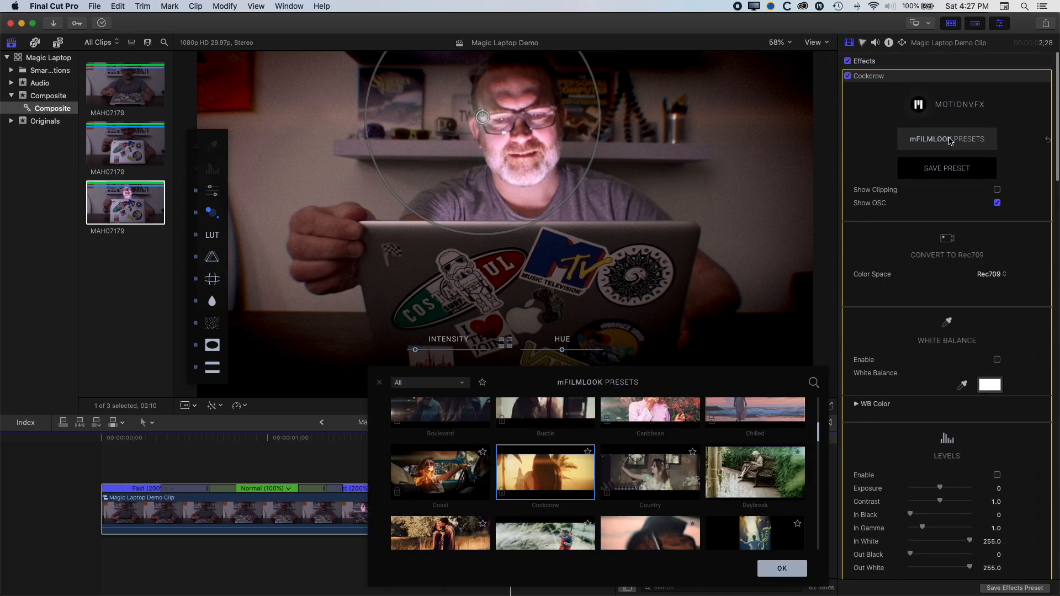
{"action": "left_click_drag", "start_coordinate": [657, 395], "coordinate": [901, 76]}
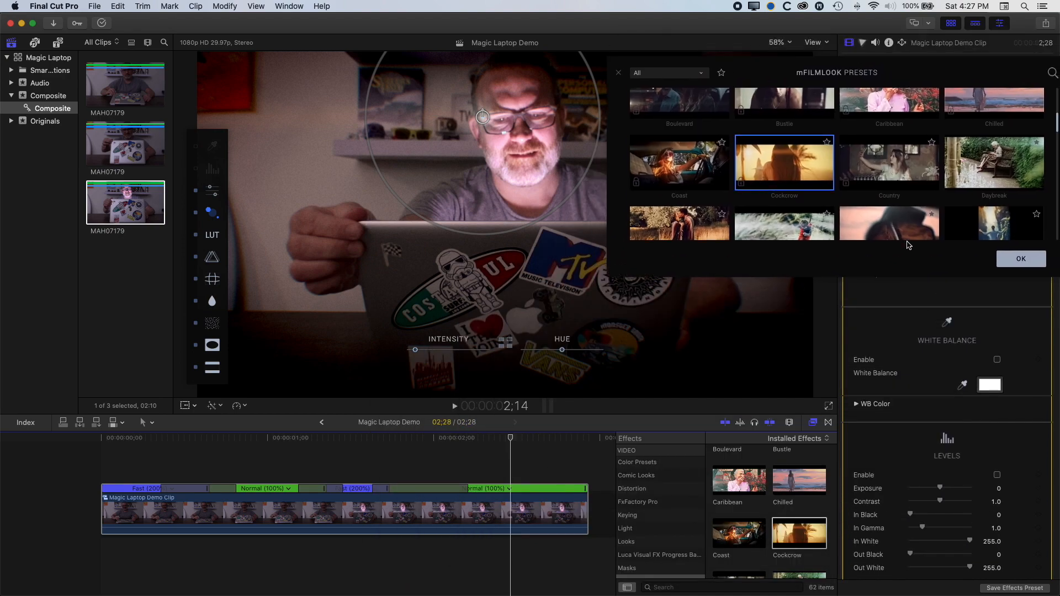
{"action": "left_click_drag", "start_coordinate": [905, 313], "coordinate": [892, 545]}
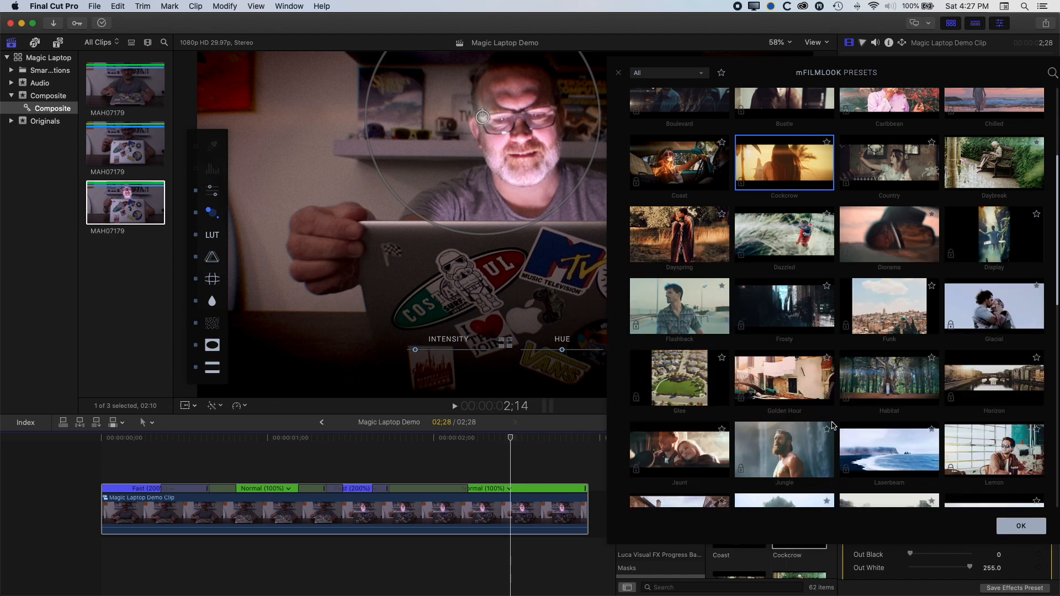
- Try the Lemon, Luminary and Metropolis presets on the Magic Laptop Demo clip
{"action": "scroll", "coordinate": [919, 456], "scroll_direction": "down", "scroll_amount": 3}
{"action": "left_click", "coordinate": [998, 400]}
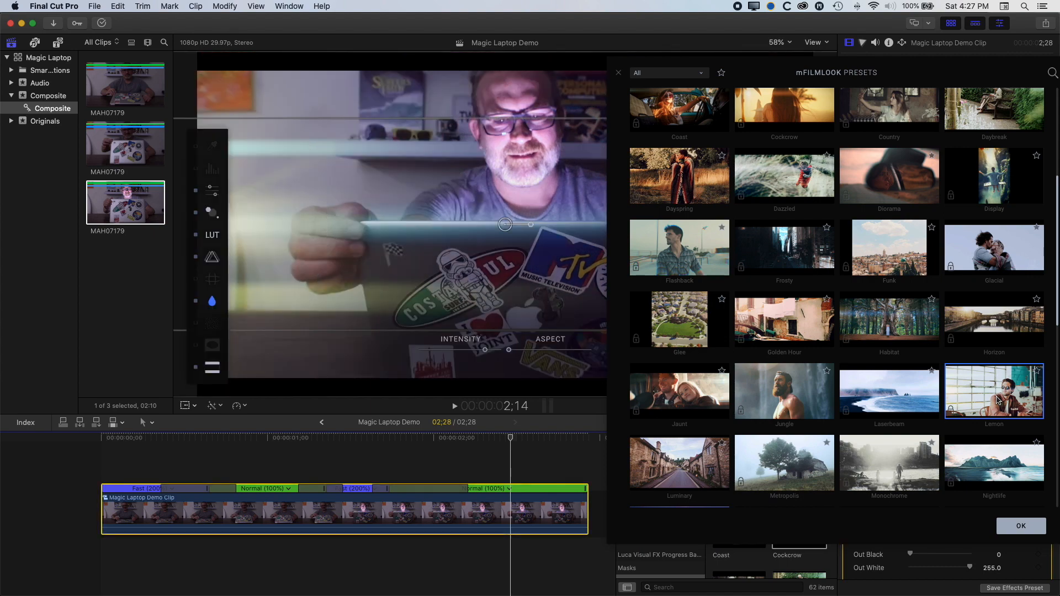
{"action": "left_click", "coordinate": [703, 455]}
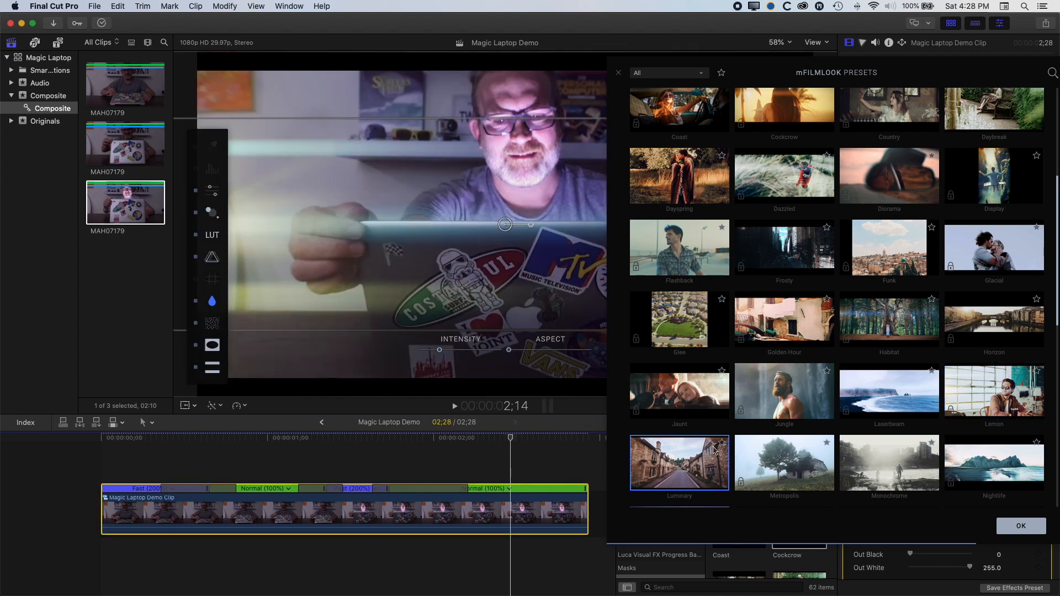
{"action": "left_click", "coordinate": [793, 456]}
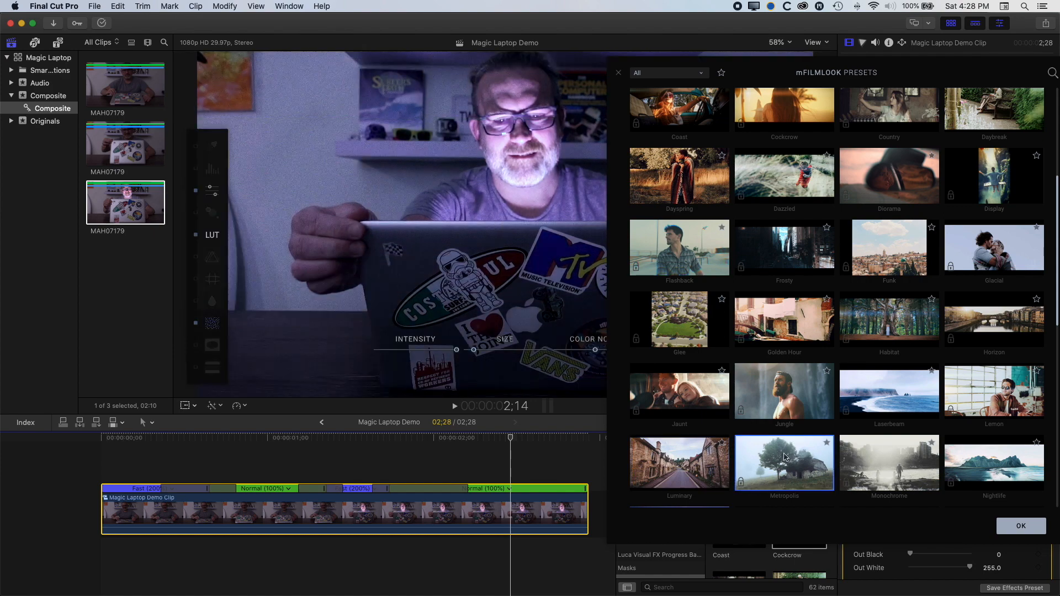
- Apply the VHS preset to the clip and close the presets browser
{"action": "scroll", "coordinate": [786, 456], "scroll_direction": "down", "scroll_amount": 10}
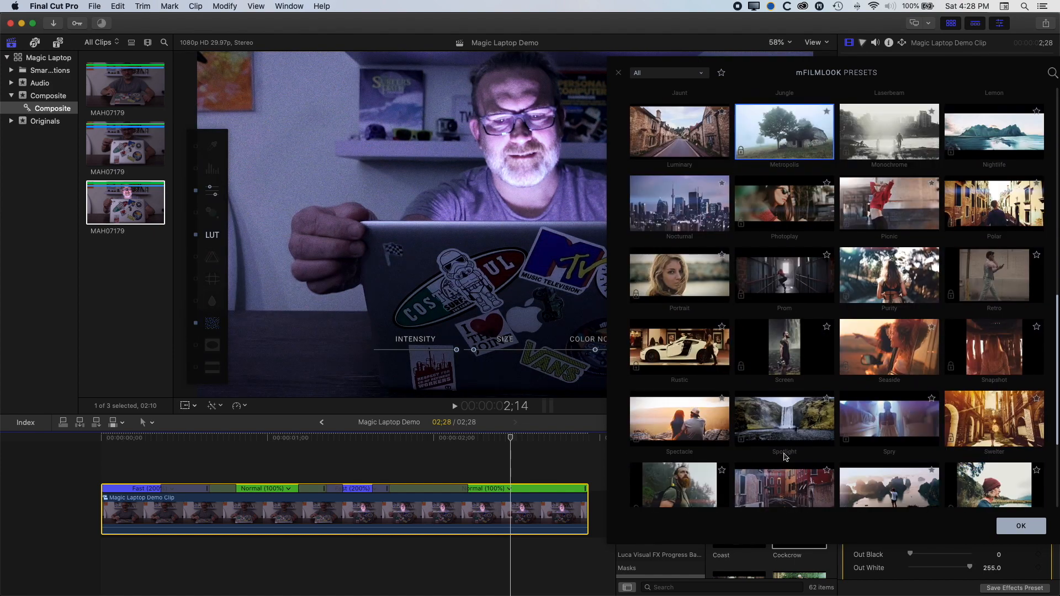
{"action": "scroll", "coordinate": [794, 454], "scroll_direction": "down", "scroll_amount": 2}
{"action": "left_click", "coordinate": [997, 362]}
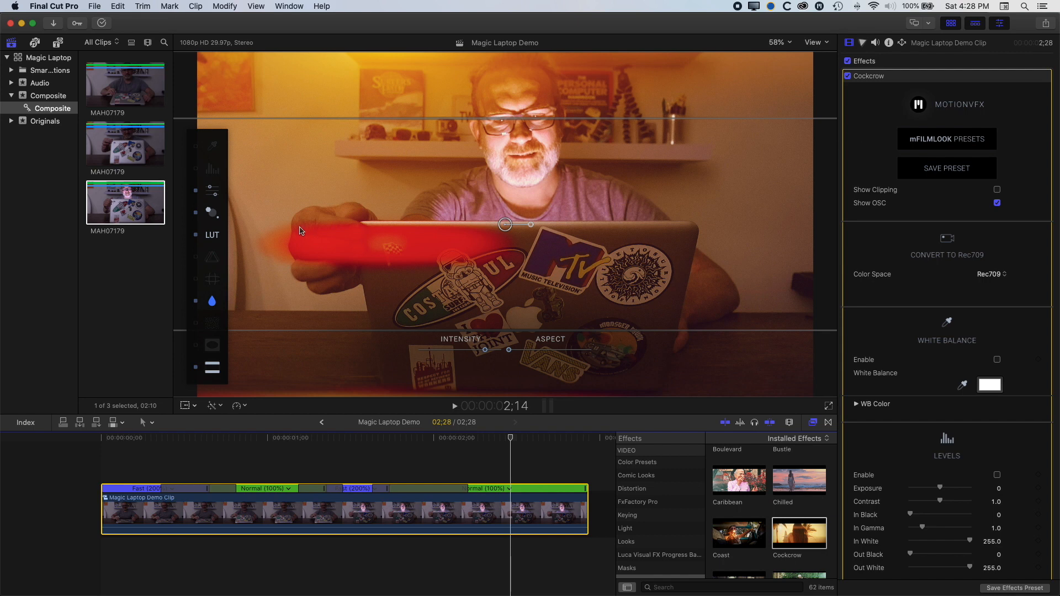
- Set the color temperature to 0.46 and saturation to 0.85, and lower the off-screen flare's intensity to 0.36
{"action": "left_click", "coordinate": [213, 195]}
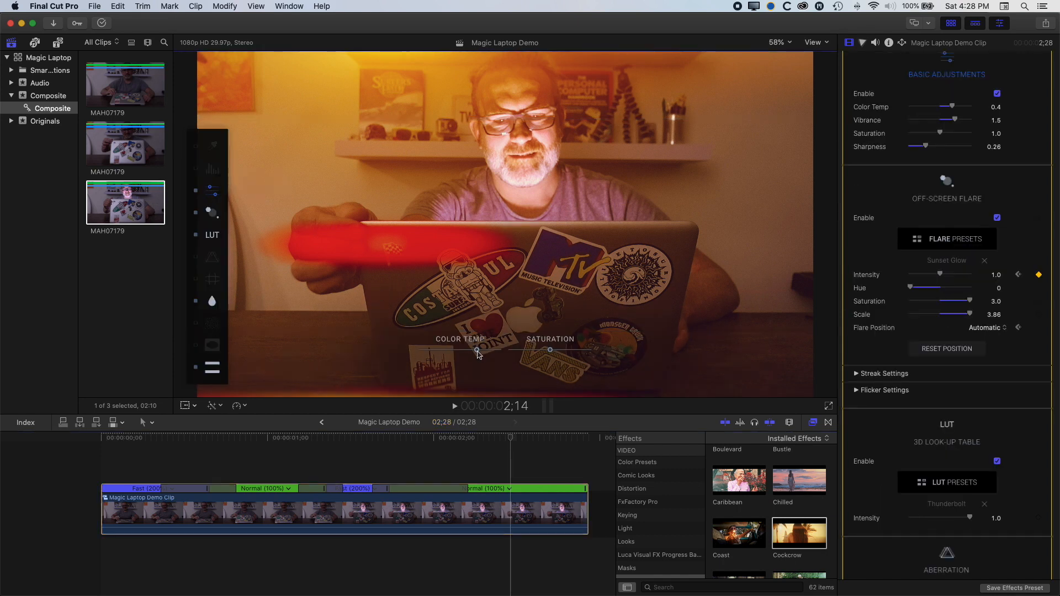
{"action": "left_click_drag", "start_coordinate": [478, 352], "coordinate": [545, 353]}
{"action": "left_click", "coordinate": [212, 212]}
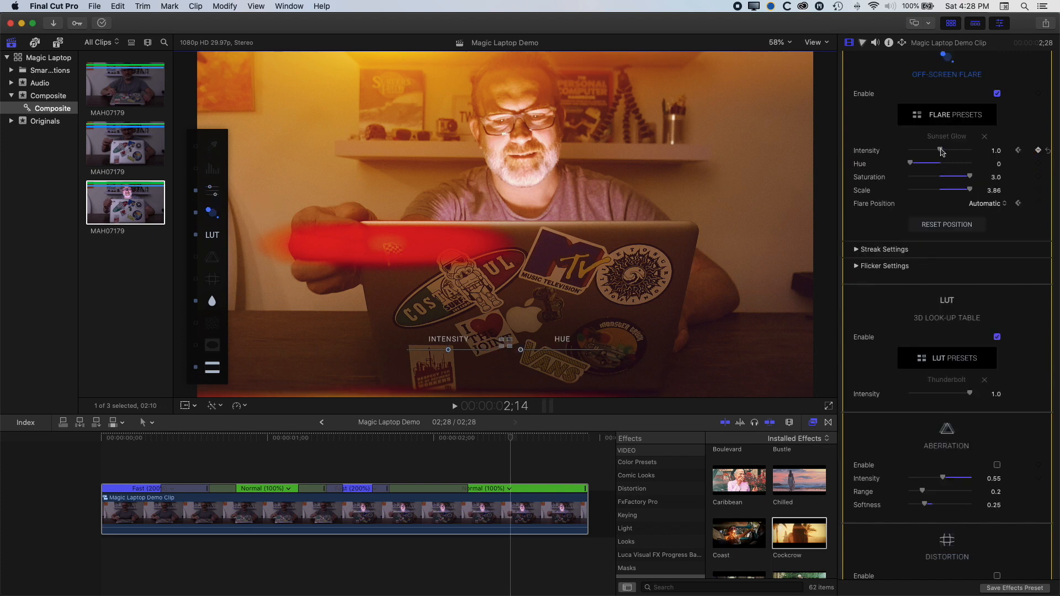
{"action": "mouse_move", "coordinate": [942, 153]}
{"action": "left_mouse_down"}
{"action": "mouse_move", "coordinate": [908, 152]}
{"action": "mouse_move", "coordinate": [923, 153]}
{"action": "left_mouse_up"}
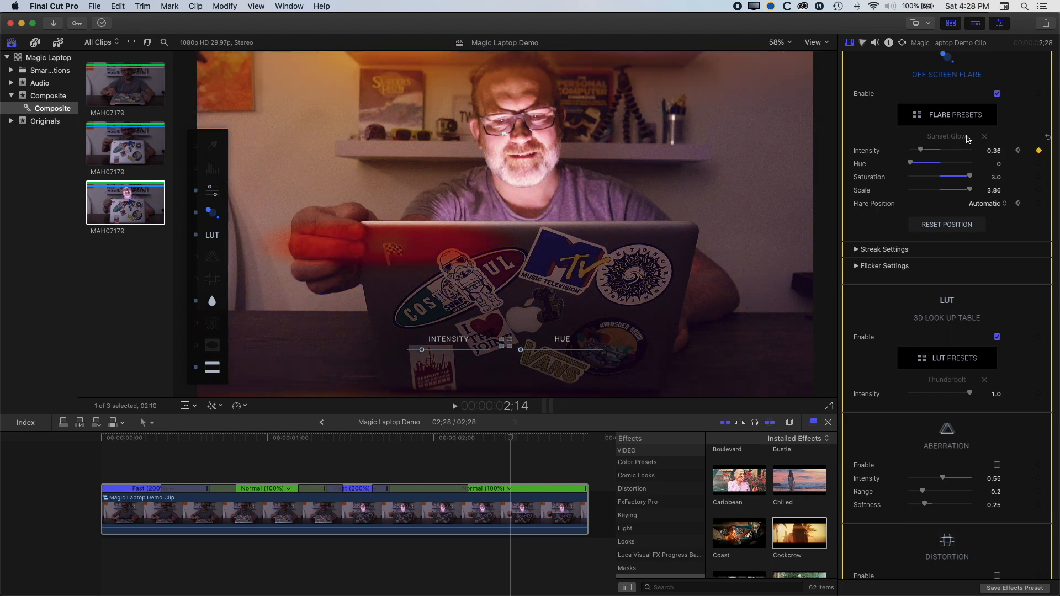
- Try the Sunny Light Streak and Water Twinkle flare presets, return to Sunset Glow and close the flare browser
{"action": "scroll", "coordinate": [939, 248], "scroll_direction": "up", "scroll_amount": 5}
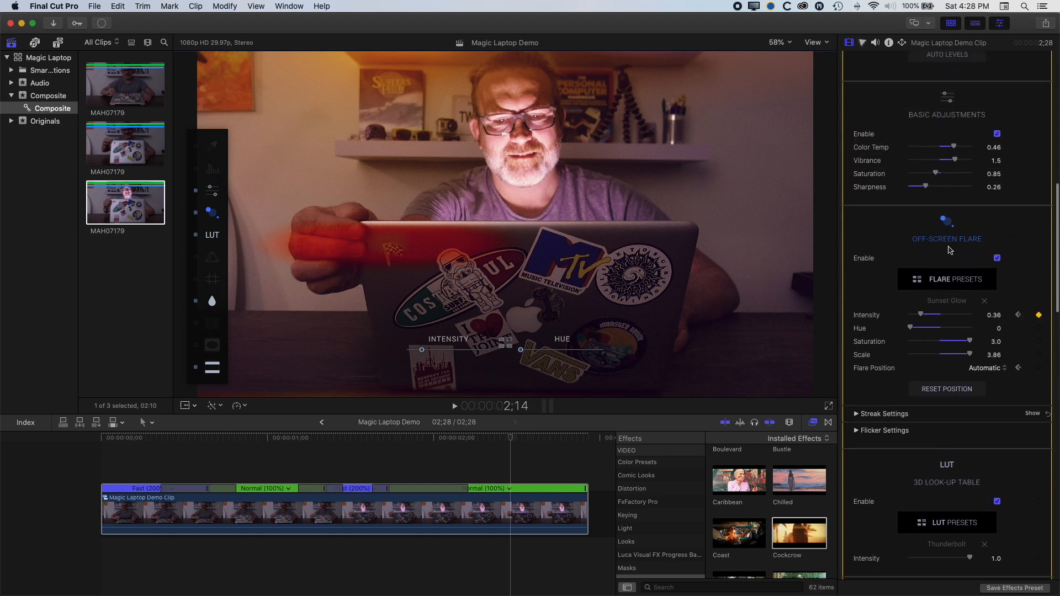
{"action": "left_click", "coordinate": [951, 305]}
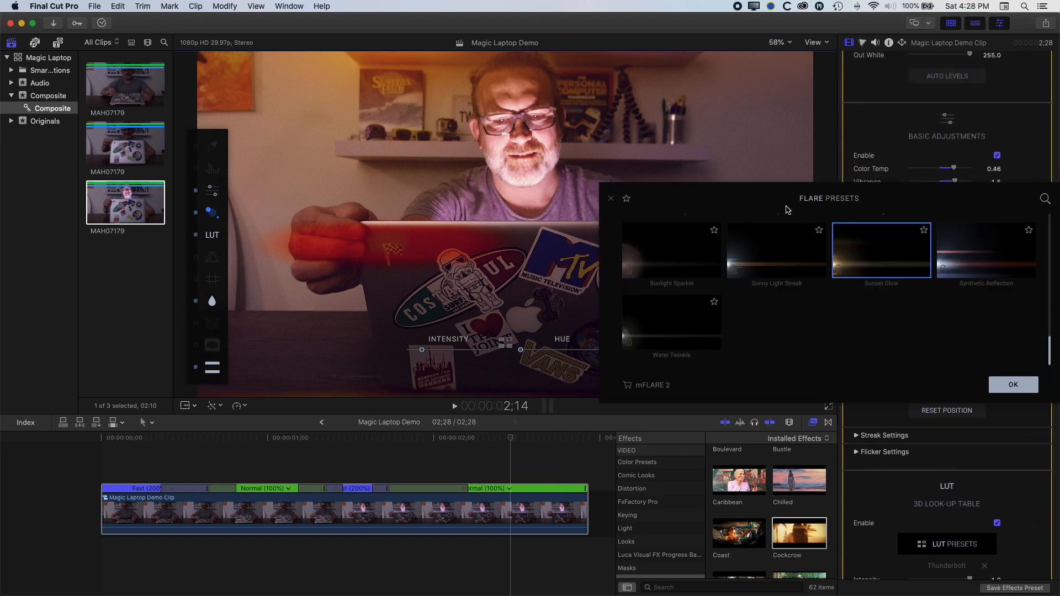
{"action": "left_click", "coordinate": [778, 256]}
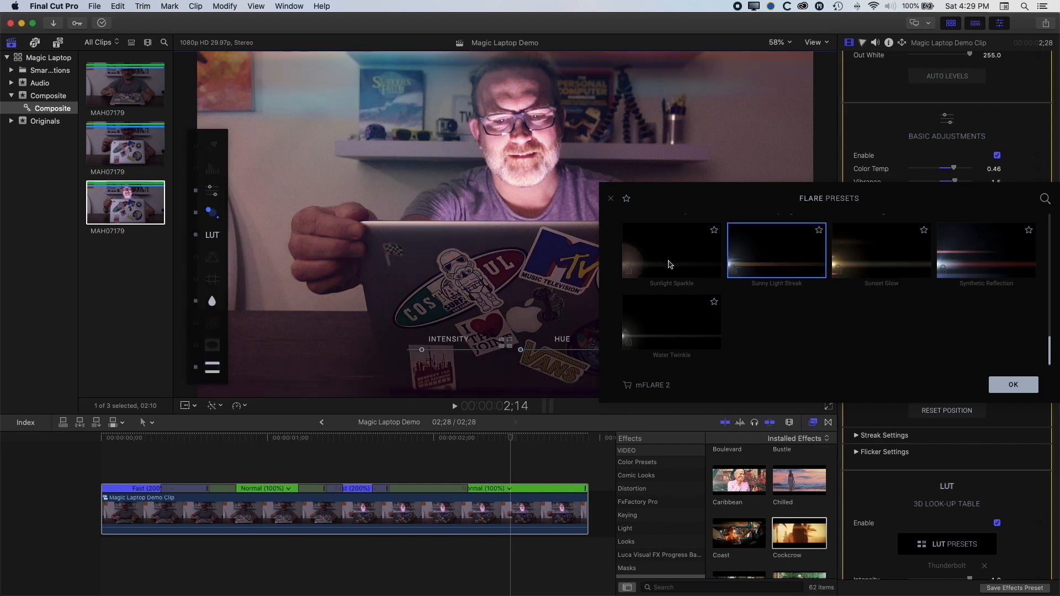
{"action": "left_click", "coordinate": [669, 327]}
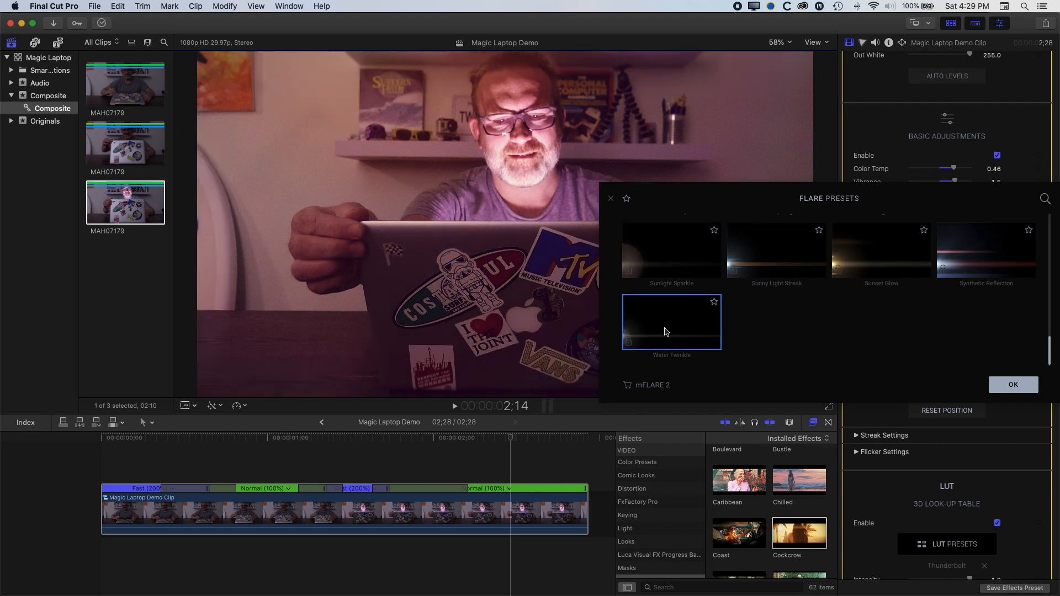
{"action": "left_click", "coordinate": [872, 260]}
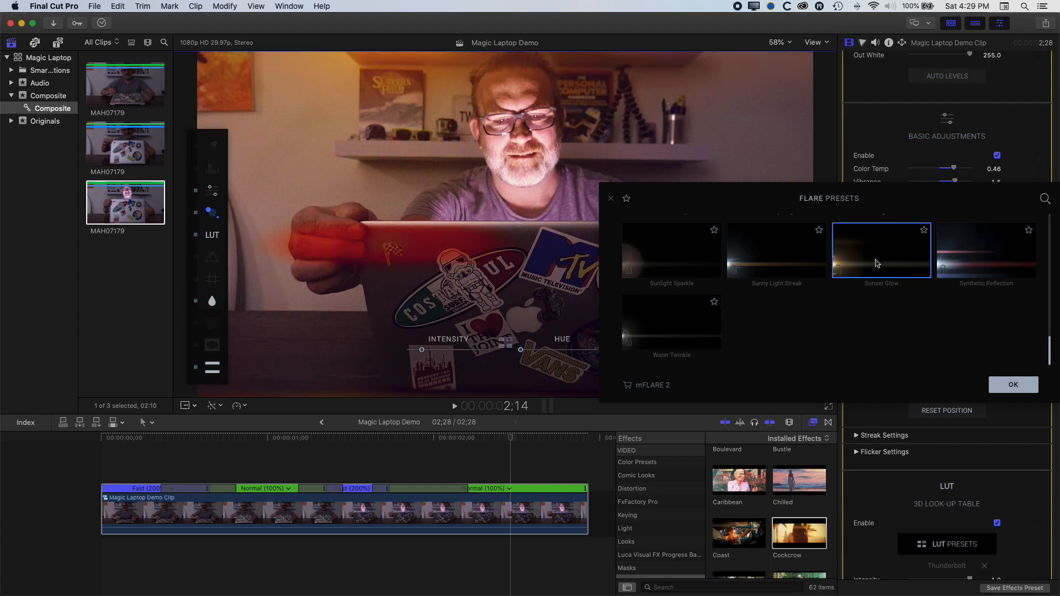
{"action": "left_click", "coordinate": [1013, 385]}
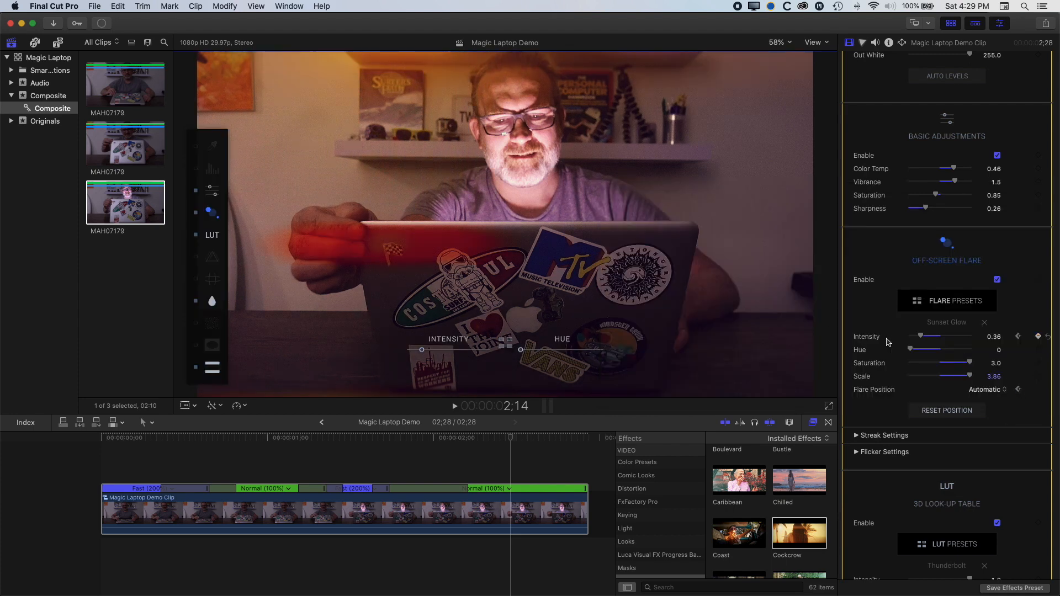
- Switch the flare position to Manual at 2;14 and move the flare's on-screen control above the picture
{"action": "left_click", "coordinate": [988, 389]}
{"action": "left_click", "coordinate": [988, 399]}
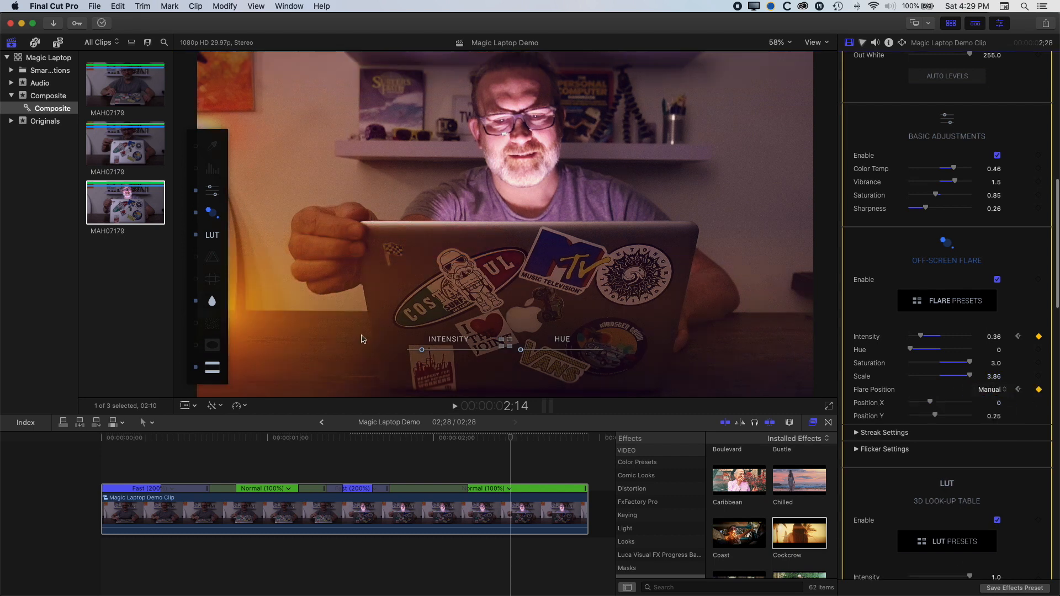
{"action": "left_click", "coordinate": [778, 42]}
{"action": "left_click", "coordinate": [786, 88]}
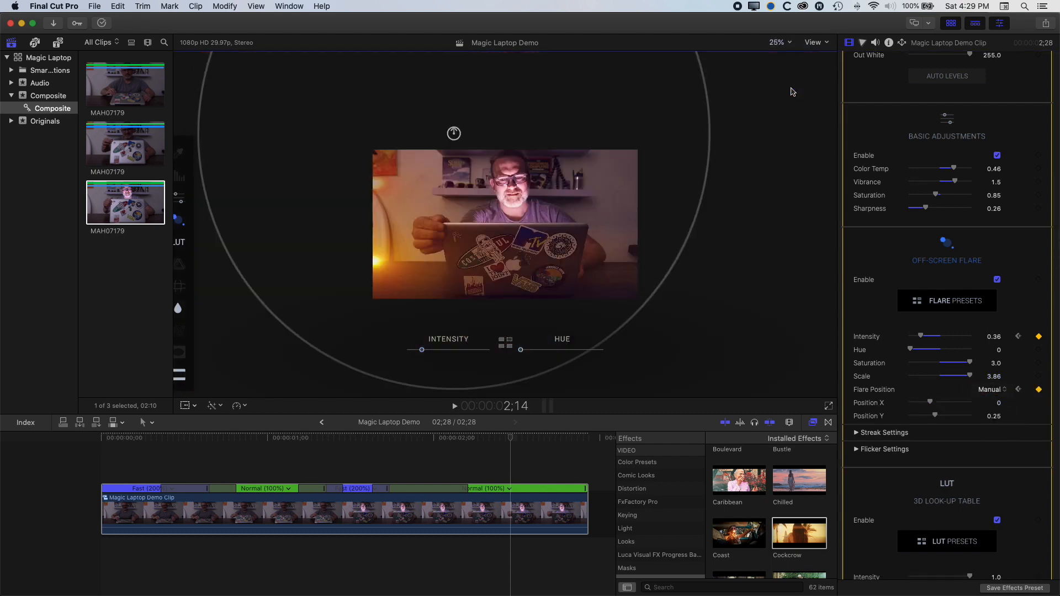
{"action": "left_click_drag", "start_coordinate": [456, 136], "coordinate": [574, 102]}
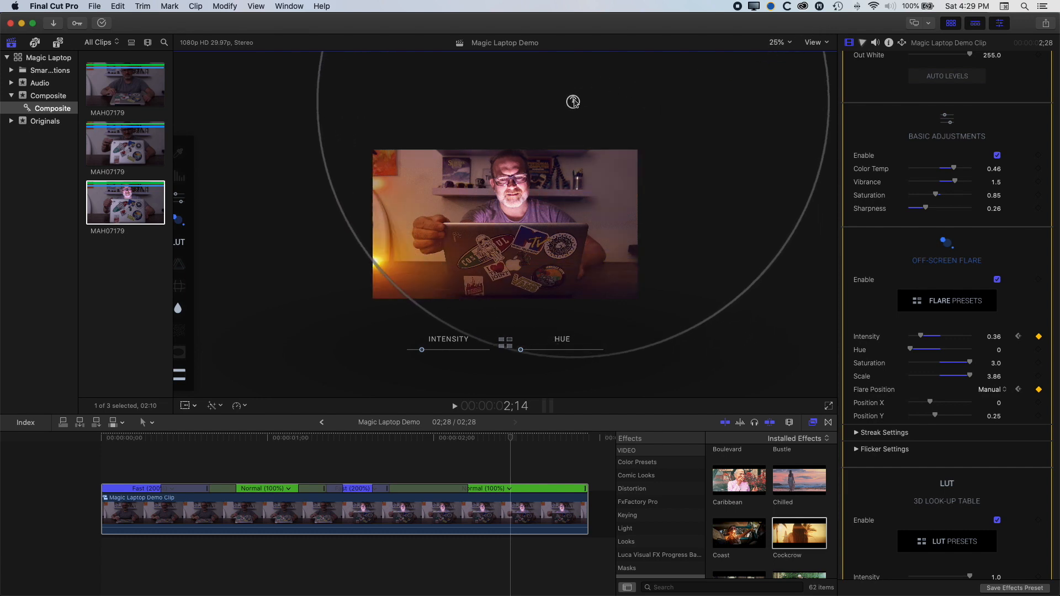
- Shrink the flare's scale to 3.69, place its control in the picture's upper-left corner and play the clip from the start
{"action": "left_click_drag", "start_coordinate": [489, 345], "coordinate": [437, 326]}
{"action": "left_click_drag", "start_coordinate": [574, 101], "coordinate": [405, 155]}
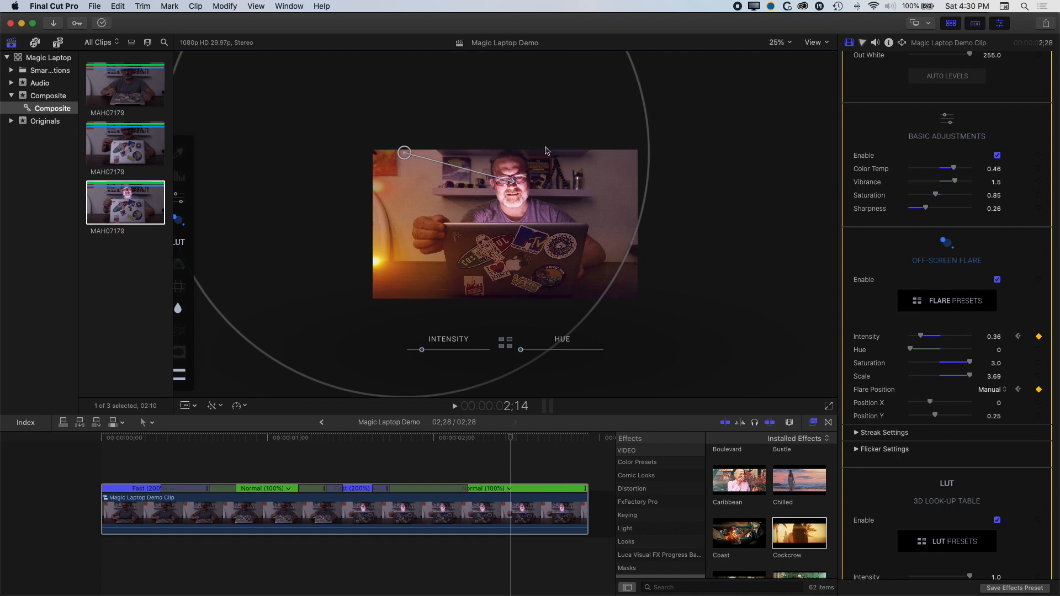
{"action": "left_click", "coordinate": [778, 42]}
{"action": "left_click", "coordinate": [785, 67]}
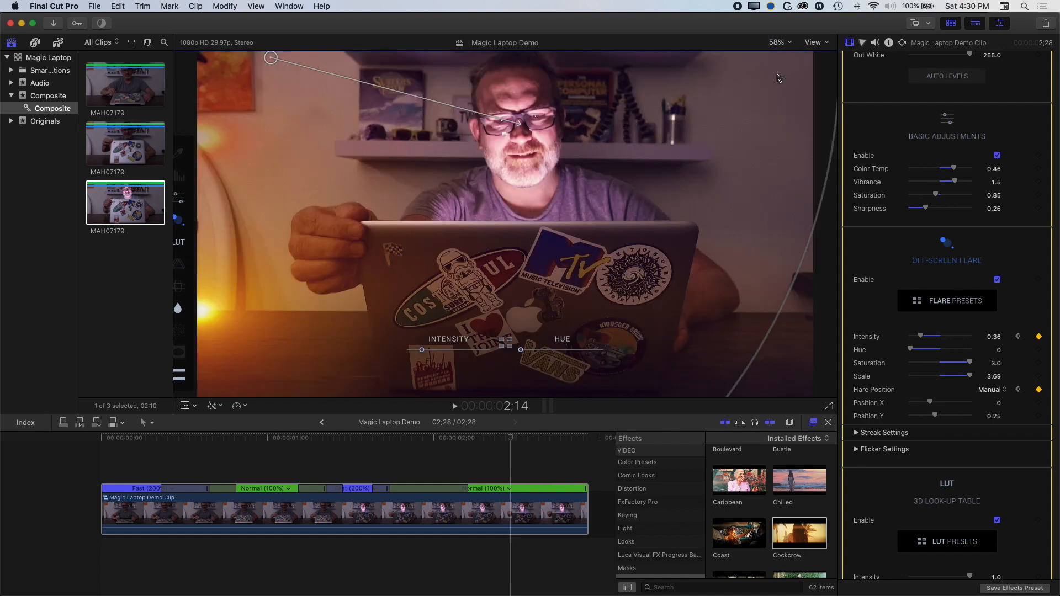
{"action": "left_click_drag", "start_coordinate": [123, 437], "coordinate": [72, 432]}
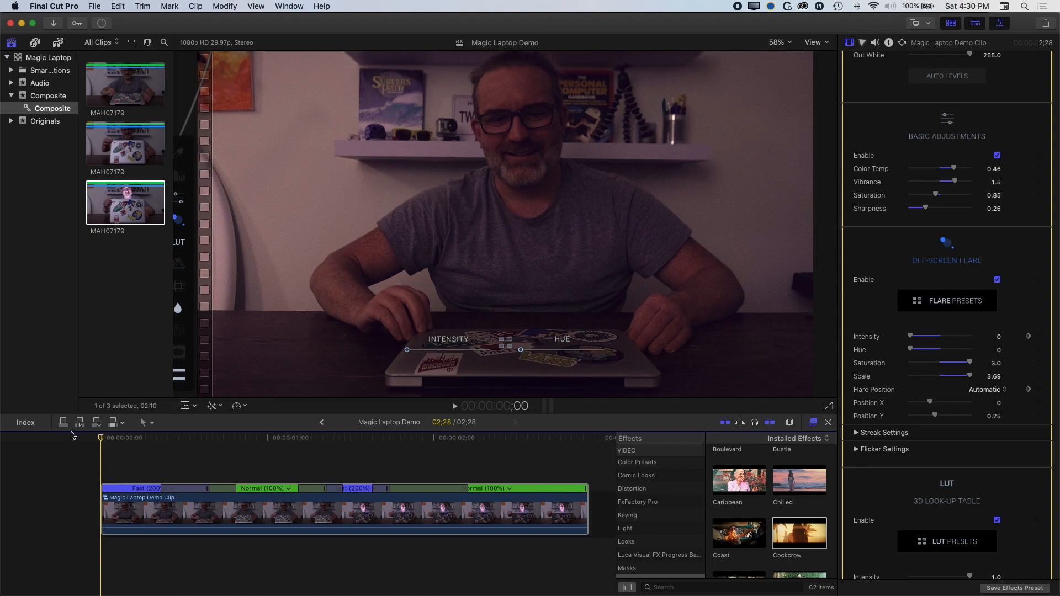
{"action": "key", "text": "space"}
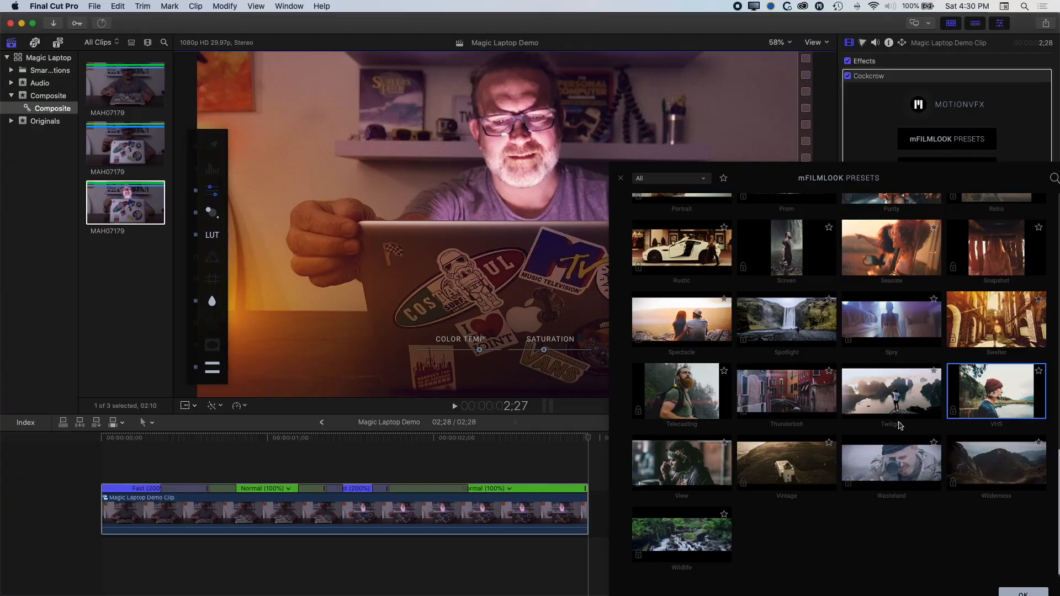
- Apply the Flashback mFilmLook preset, close the browser and play the clip from the start
{"action": "scroll", "coordinate": [896, 425], "scroll_direction": "up", "scroll_amount": 5}
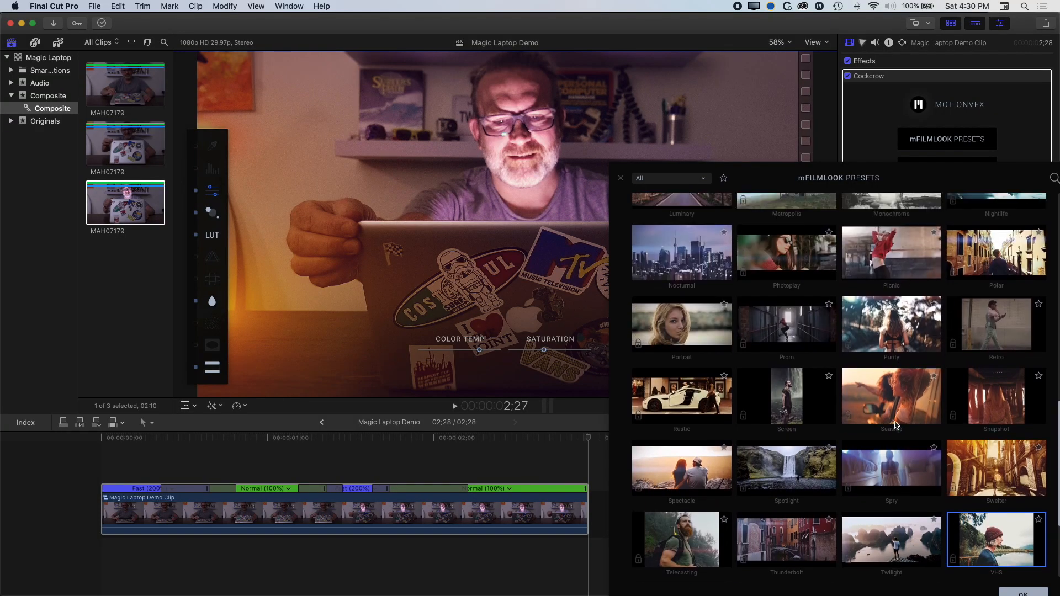
{"action": "scroll", "coordinate": [895, 425], "scroll_direction": "up", "scroll_amount": 7}
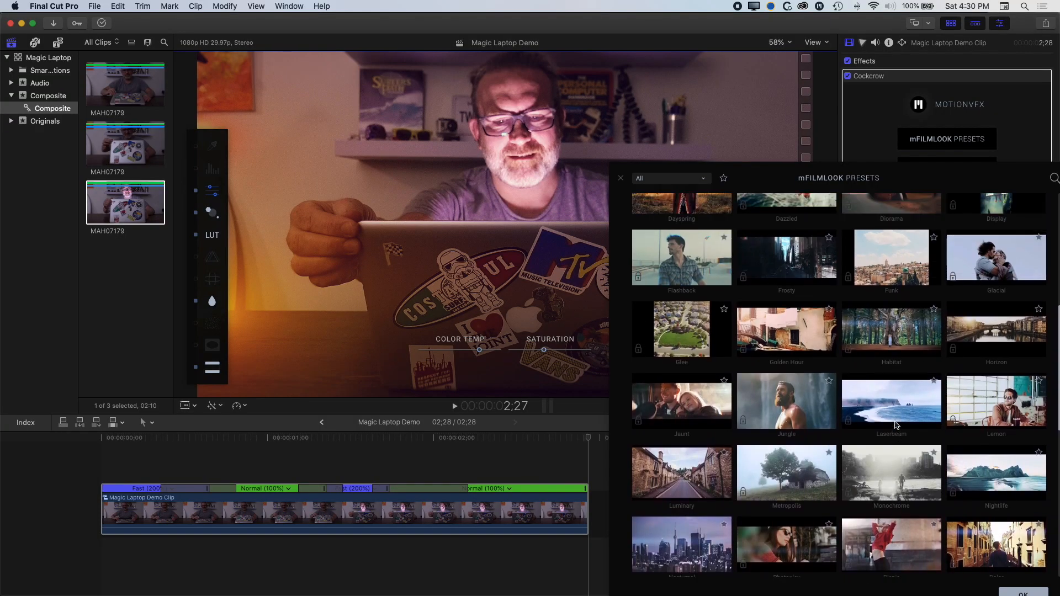
{"action": "scroll", "coordinate": [896, 425], "scroll_direction": "up", "scroll_amount": 1}
{"action": "left_click", "coordinate": [689, 378]}
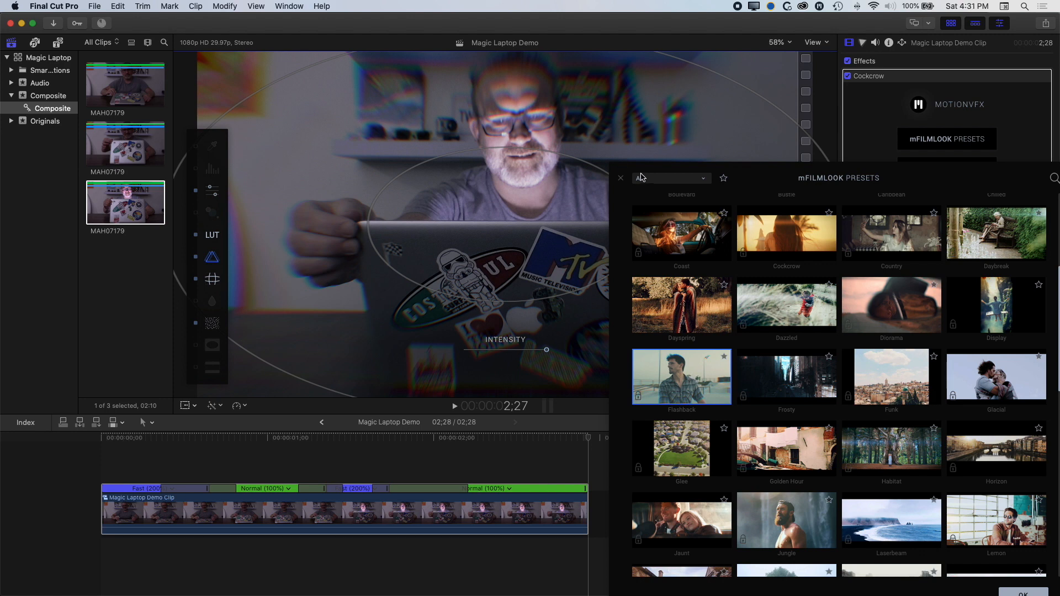
{"action": "left_click", "coordinate": [621, 178]}
{"action": "key", "text": "Home"}
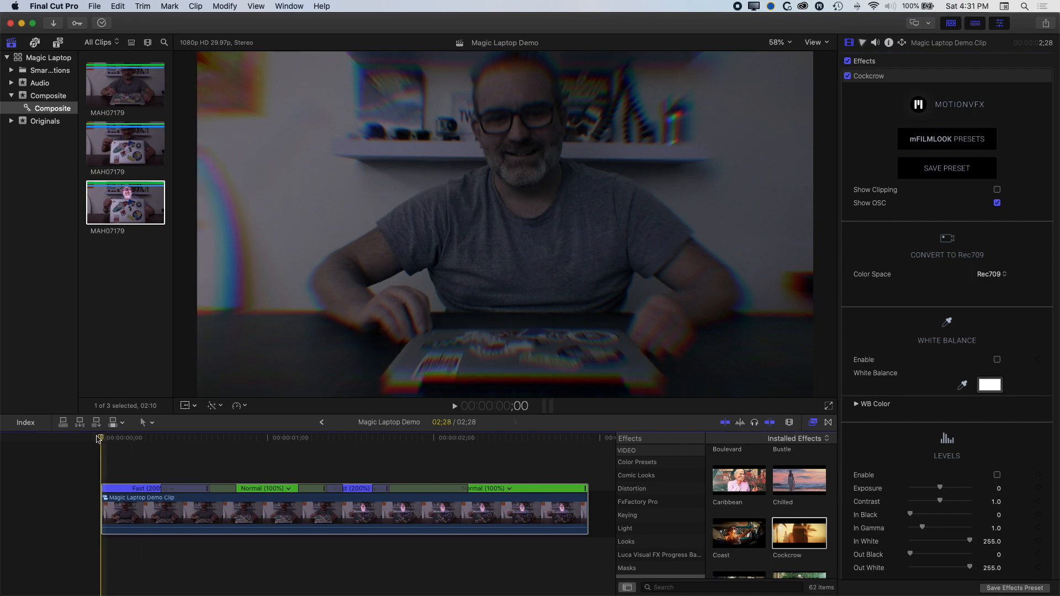
{"action": "key", "text": "space"}
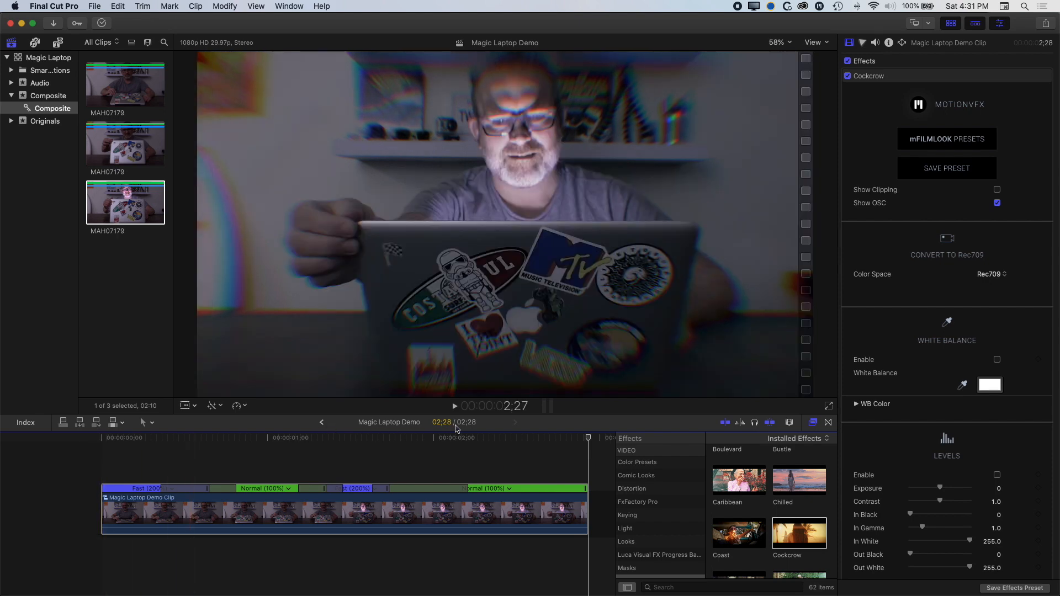
- Try the Dayspring mFilmLook preset, apply the Bedim preset instead and close the preset browser
{"action": "left_click", "coordinate": [916, 145]}
{"action": "left_click", "coordinate": [699, 313]}
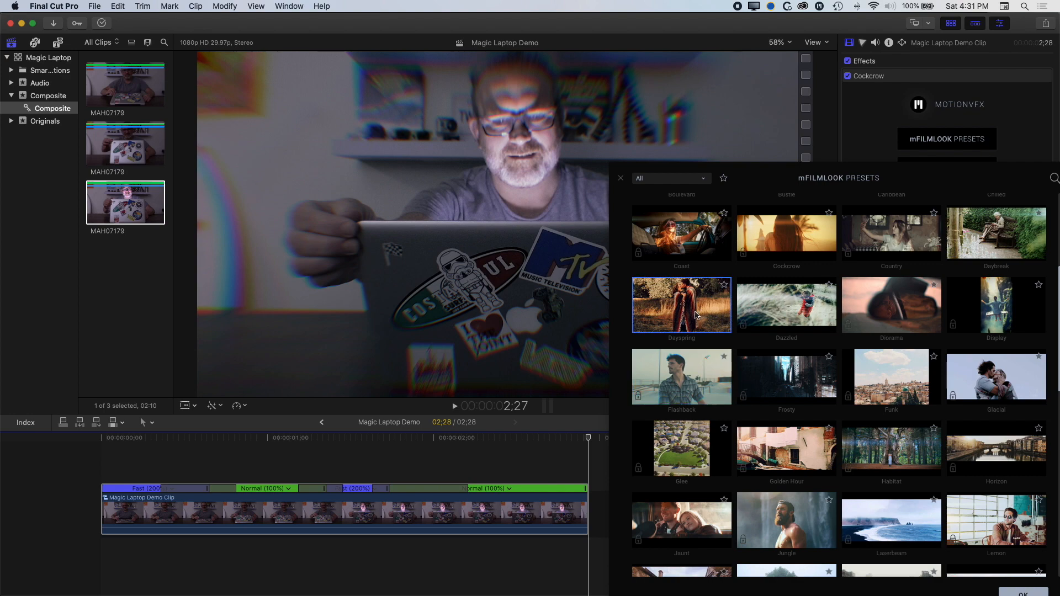
{"action": "left_click", "coordinate": [898, 323]}
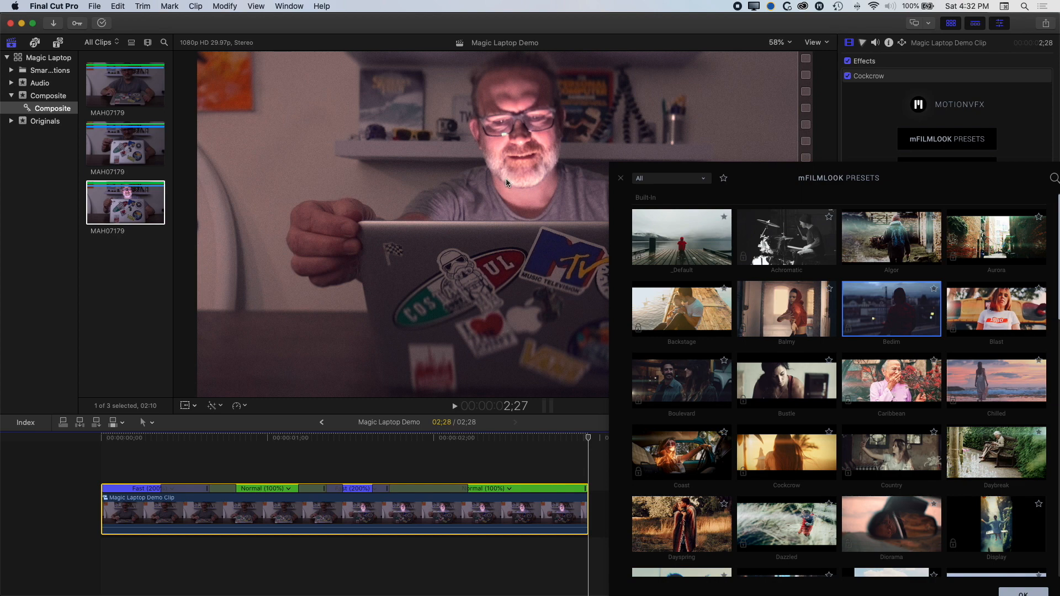
{"action": "left_click", "coordinate": [622, 179]}
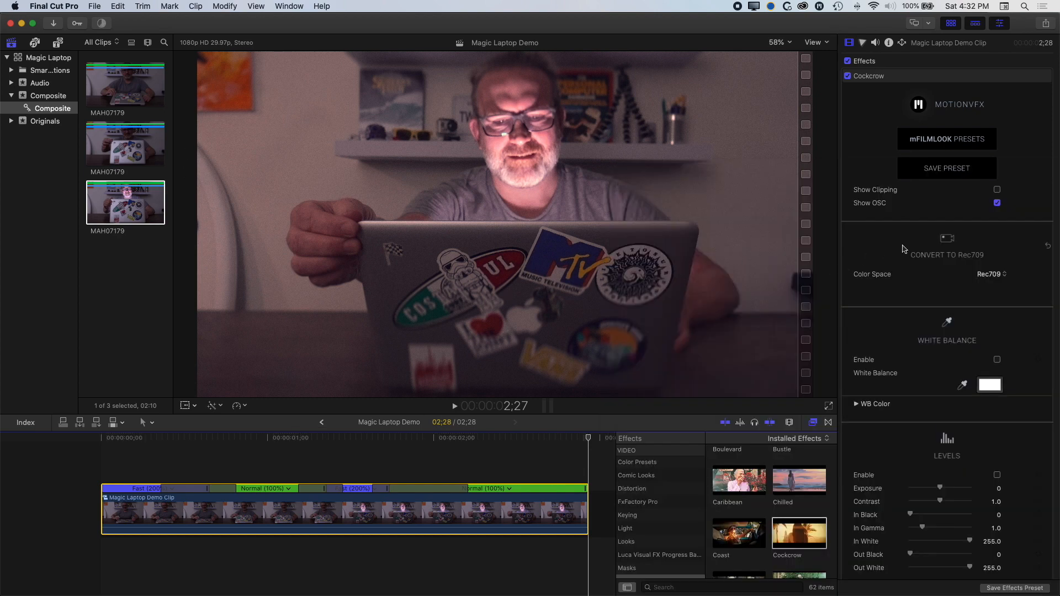
- Enable the off-screen flare, apply the Synthetic Reflection flare preset and close the flare browser
{"action": "scroll", "coordinate": [914, 270], "scroll_direction": "down", "scroll_amount": 10}
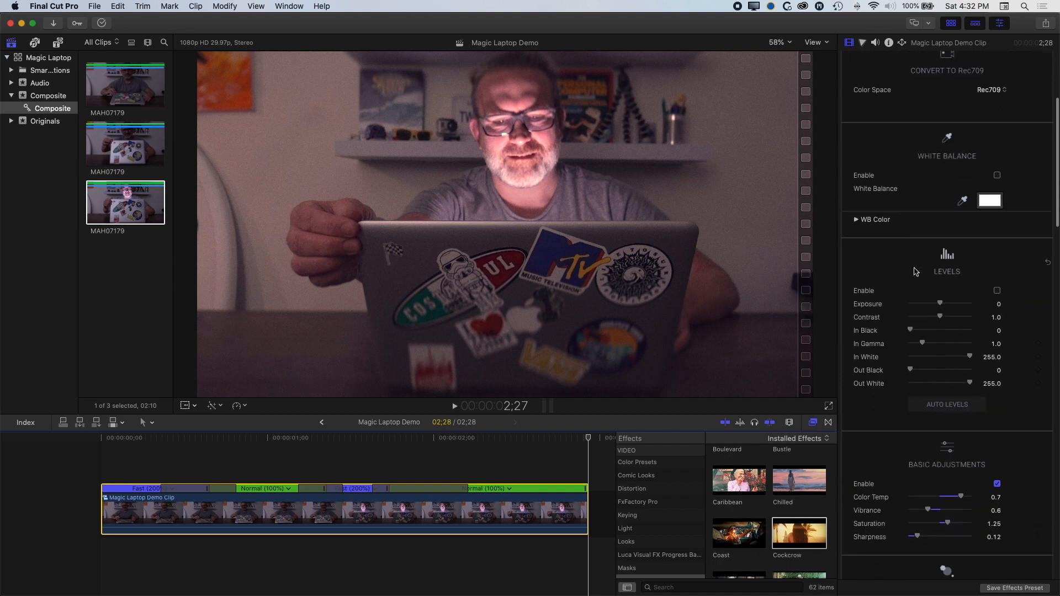
{"action": "left_click", "coordinate": [997, 164]}
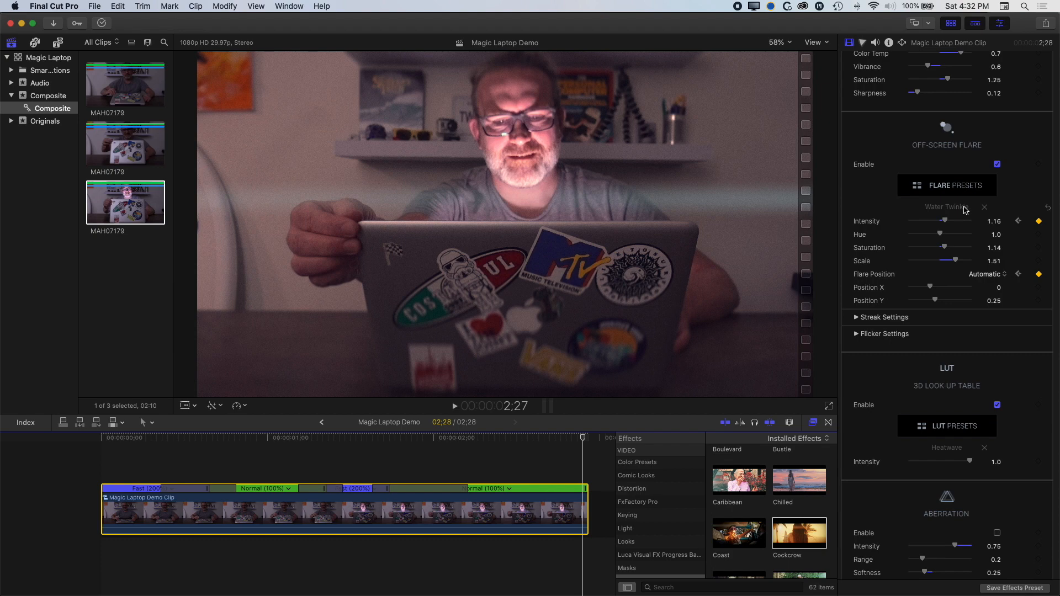
{"action": "left_click", "coordinate": [952, 191]}
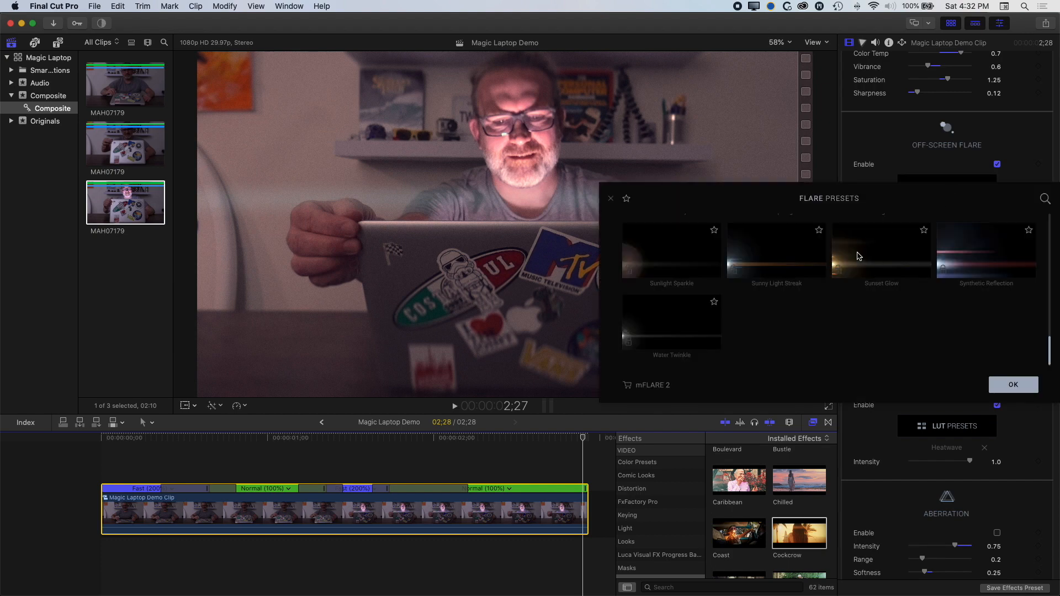
{"action": "left_click", "coordinate": [974, 267]}
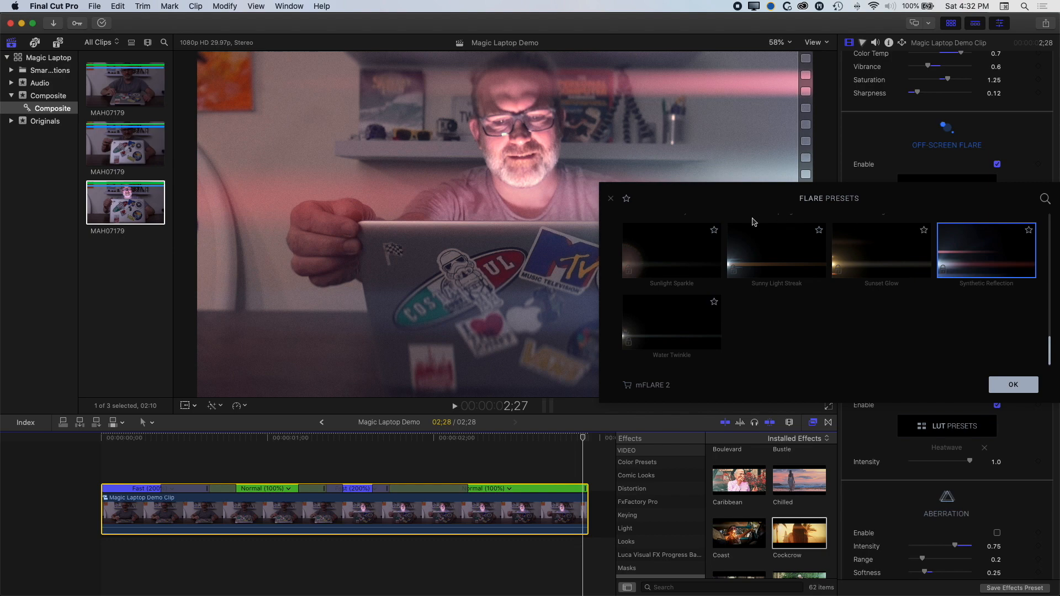
{"action": "left_click", "coordinate": [612, 199]}
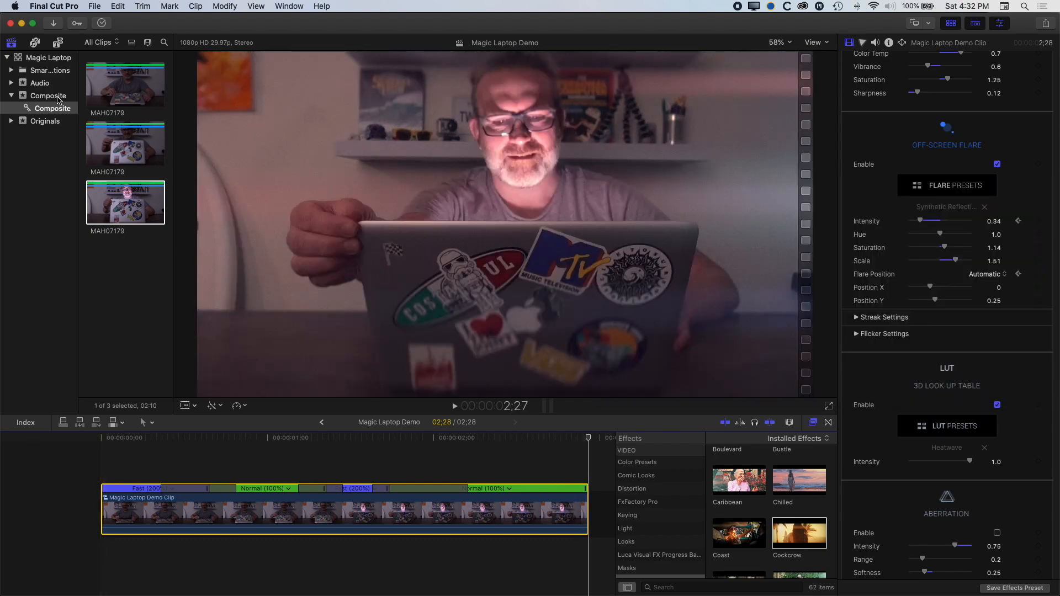
- Place the cjh-040317-The-Throne audio clip from the Audio event under the start of the video and trim its end to the video's end
{"action": "left_click", "coordinate": [48, 84]}
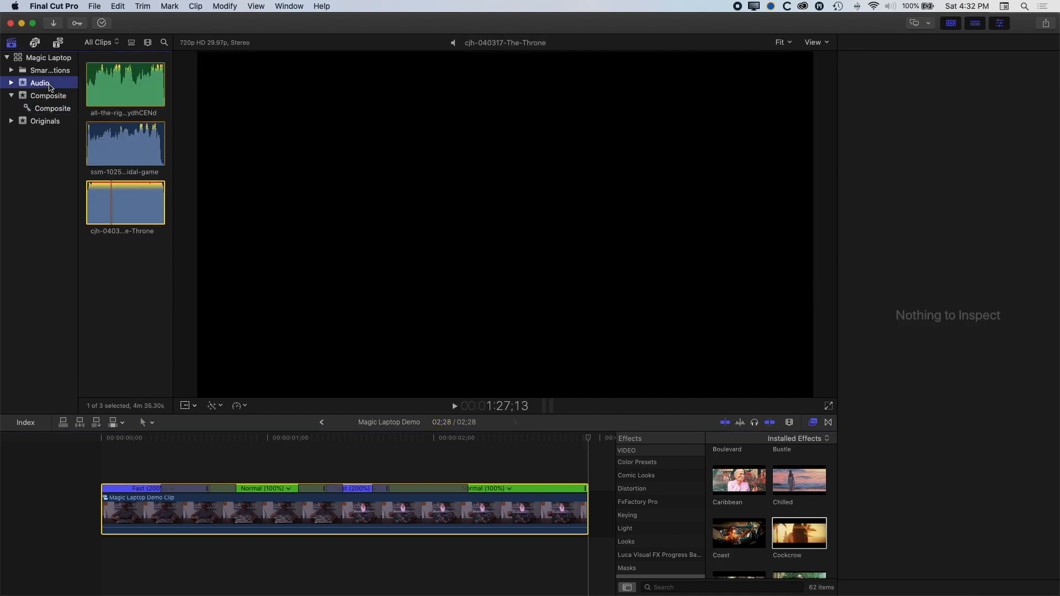
{"action": "left_click", "coordinate": [108, 205]}
{"action": "left_click_drag", "start_coordinate": [109, 205], "coordinate": [108, 571]}
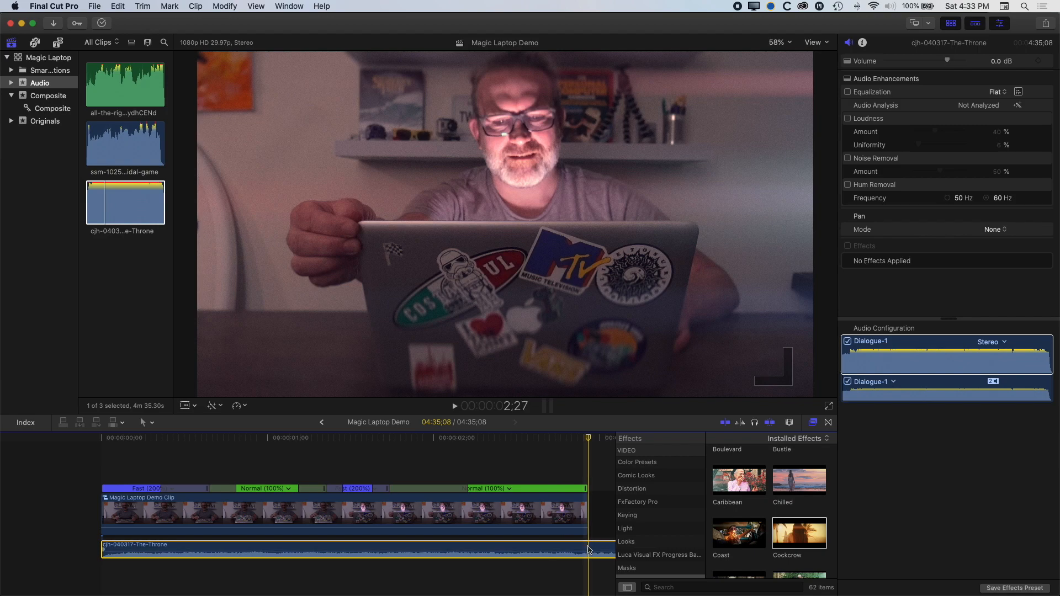
{"action": "key", "text": "alt+]"}
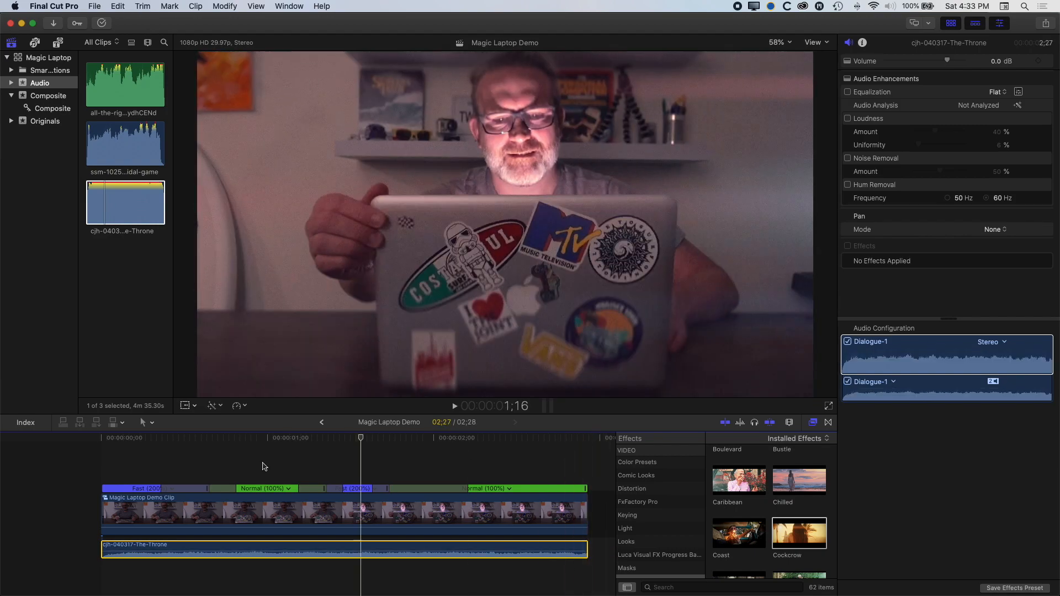